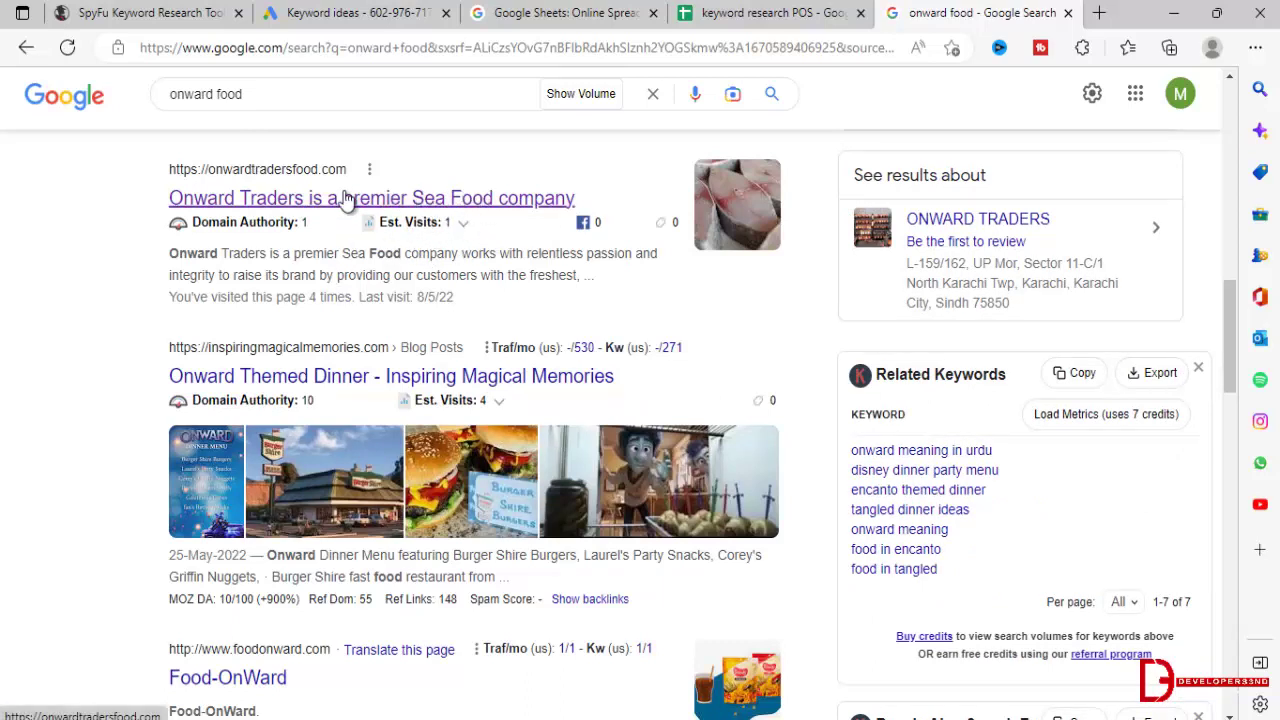
{"action": "mouse_move", "coordinate": [348, 232]}
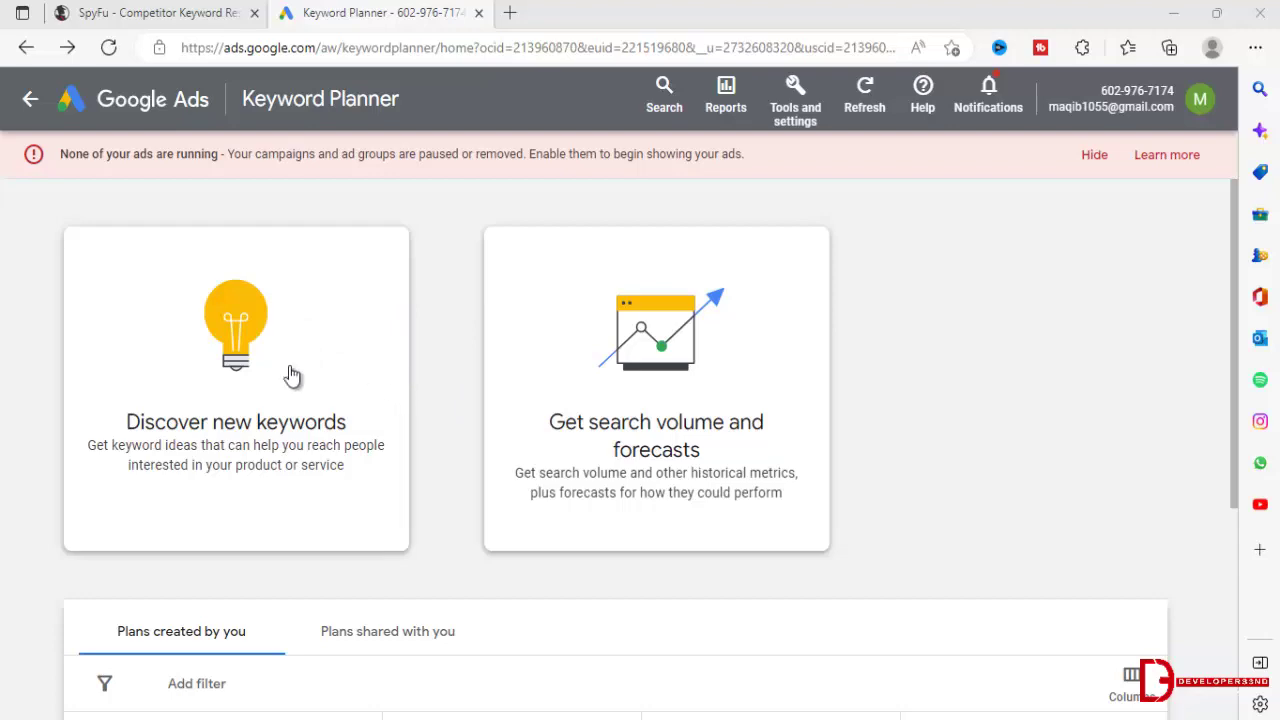
{"action": "left_click", "coordinate": [200, 12]}
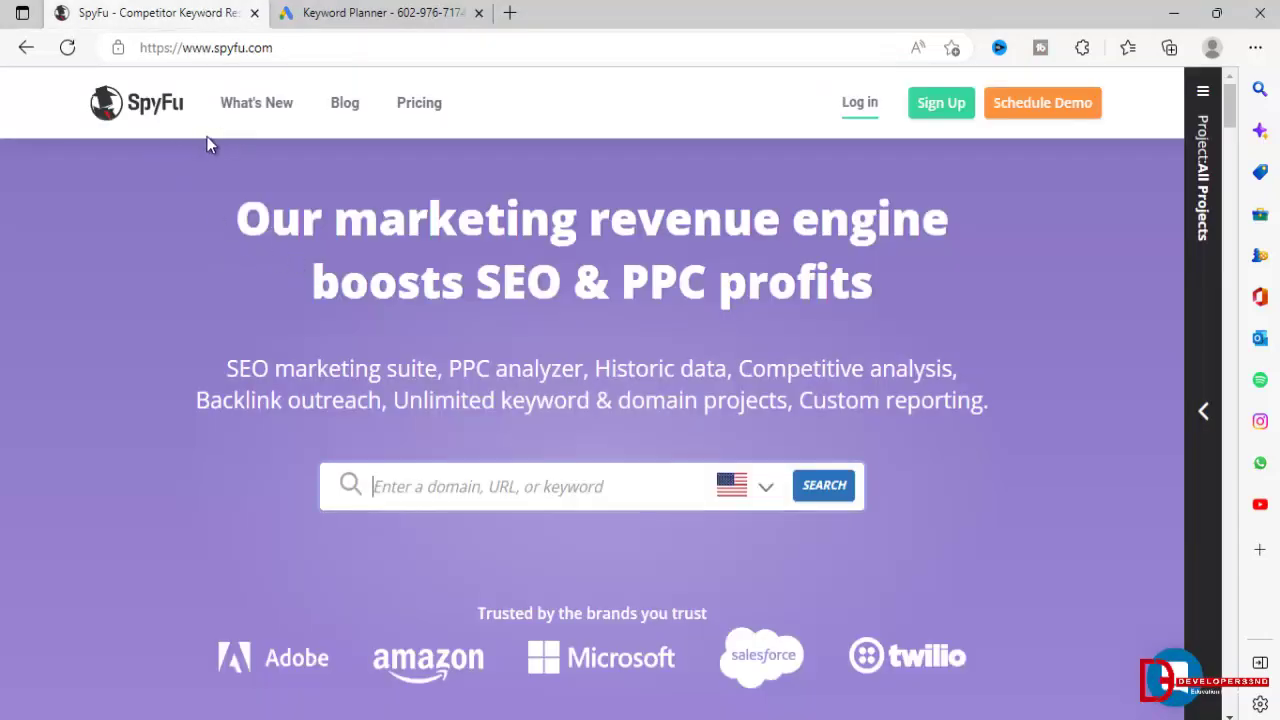
{"action": "left_click", "coordinate": [403, 11]}
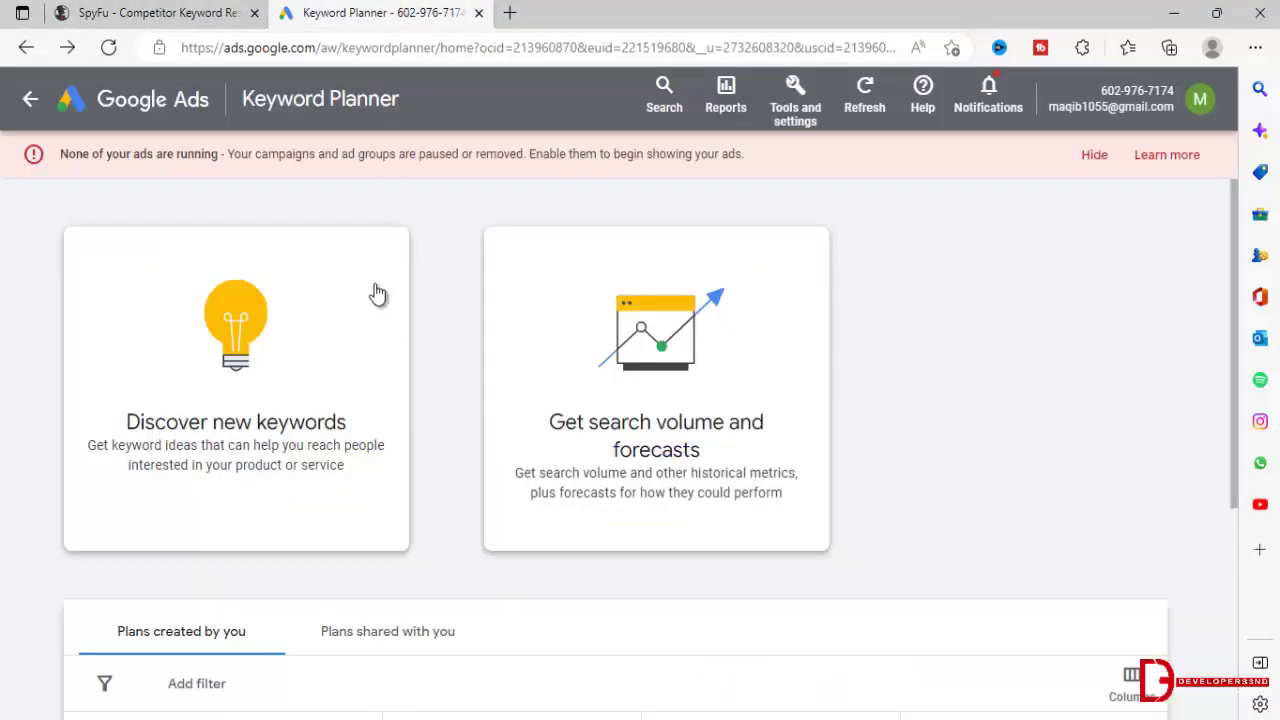
{"action": "left_click", "coordinate": [194, 12]}
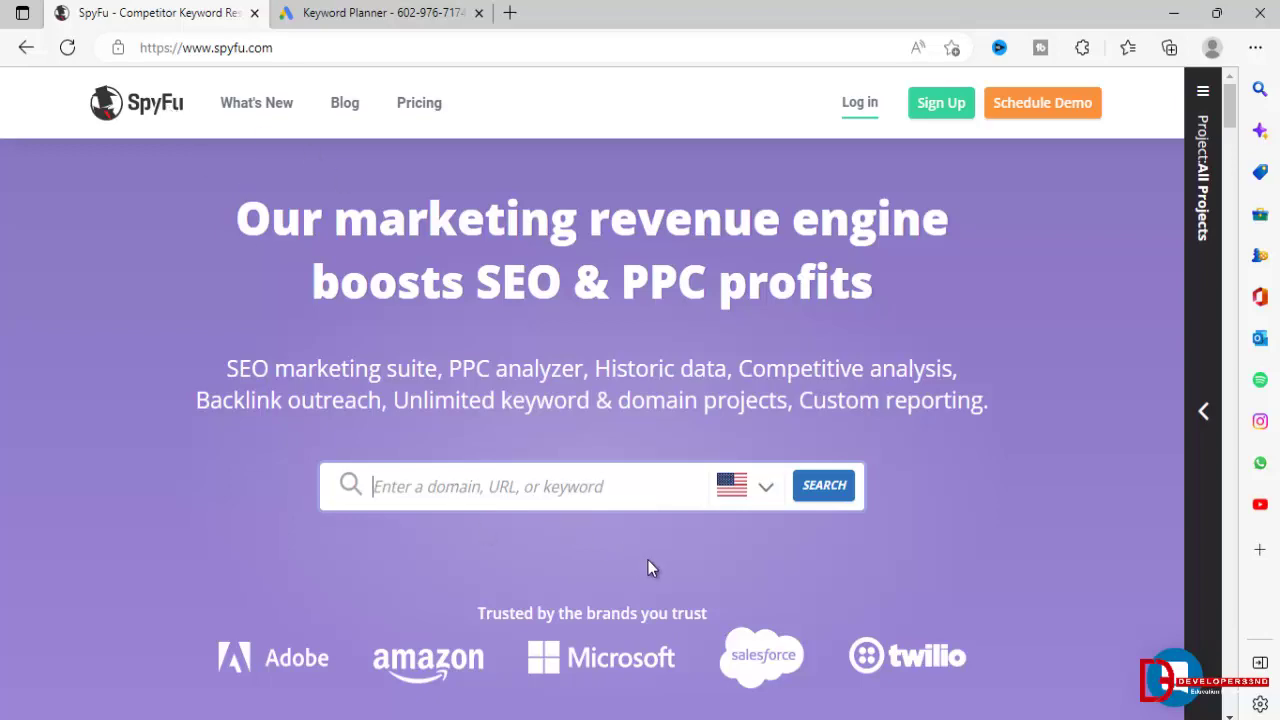
Step: Switch to the keyword_research_info notes in Notepad and review the client's work domain, extra keywords and target location
{"action": "left_click", "coordinate": [752, 719]}
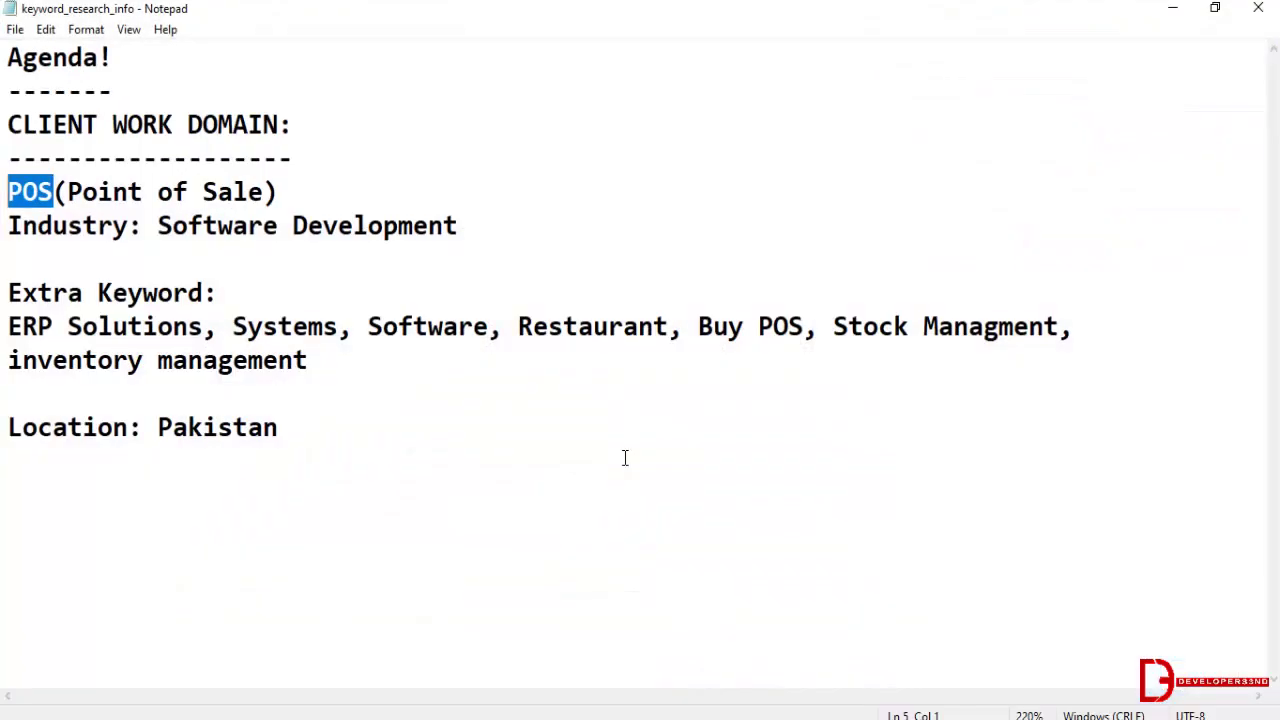
{"action": "left_click", "coordinate": [162, 258]}
{"action": "left_click_drag", "start_coordinate": [8, 191], "coordinate": [248, 190]}
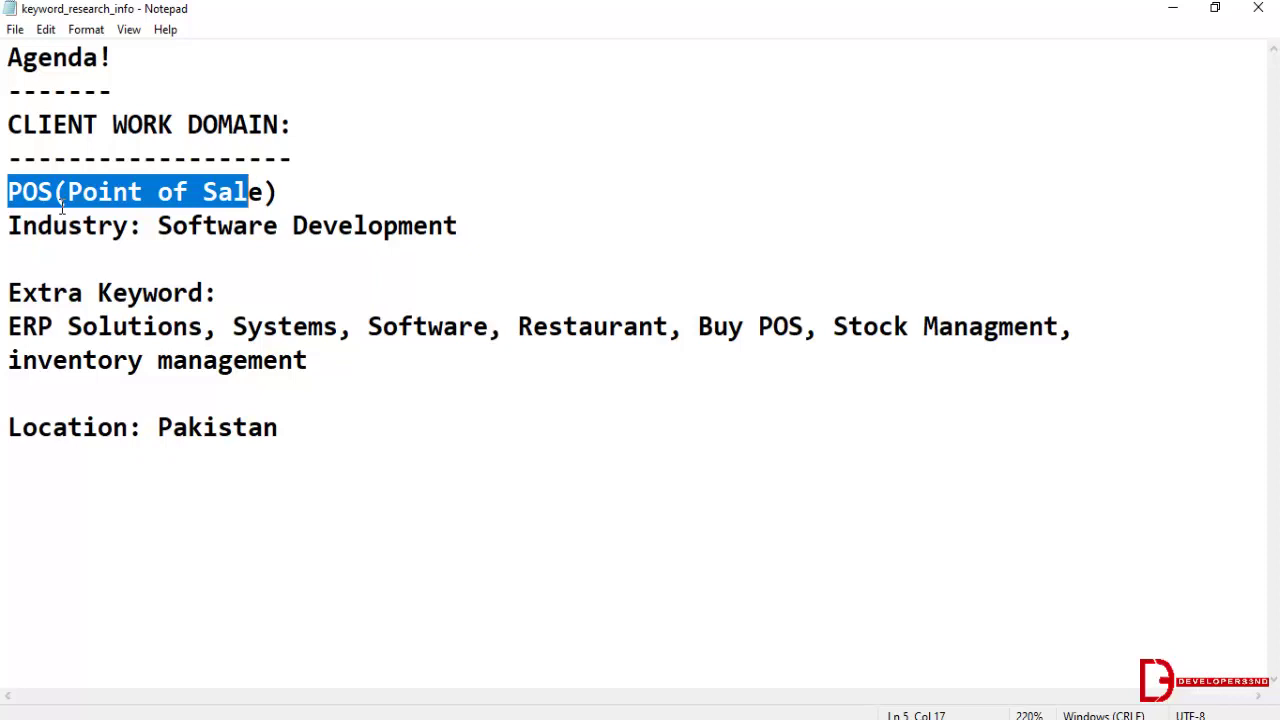
{"action": "left_click", "coordinate": [149, 250]}
{"action": "left_click_drag", "start_coordinate": [22, 192], "coordinate": [296, 196]}
{"action": "left_click", "coordinate": [310, 280]}
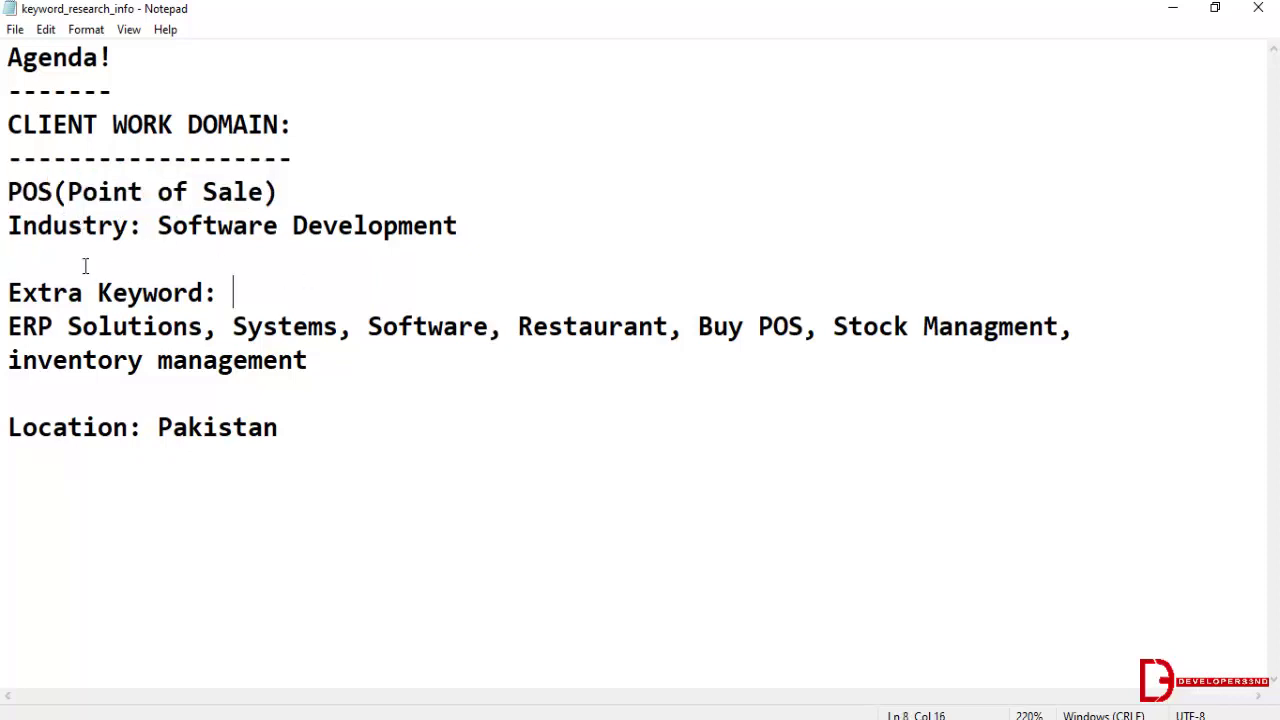
{"action": "left_click_drag", "start_coordinate": [22, 326], "coordinate": [266, 352]}
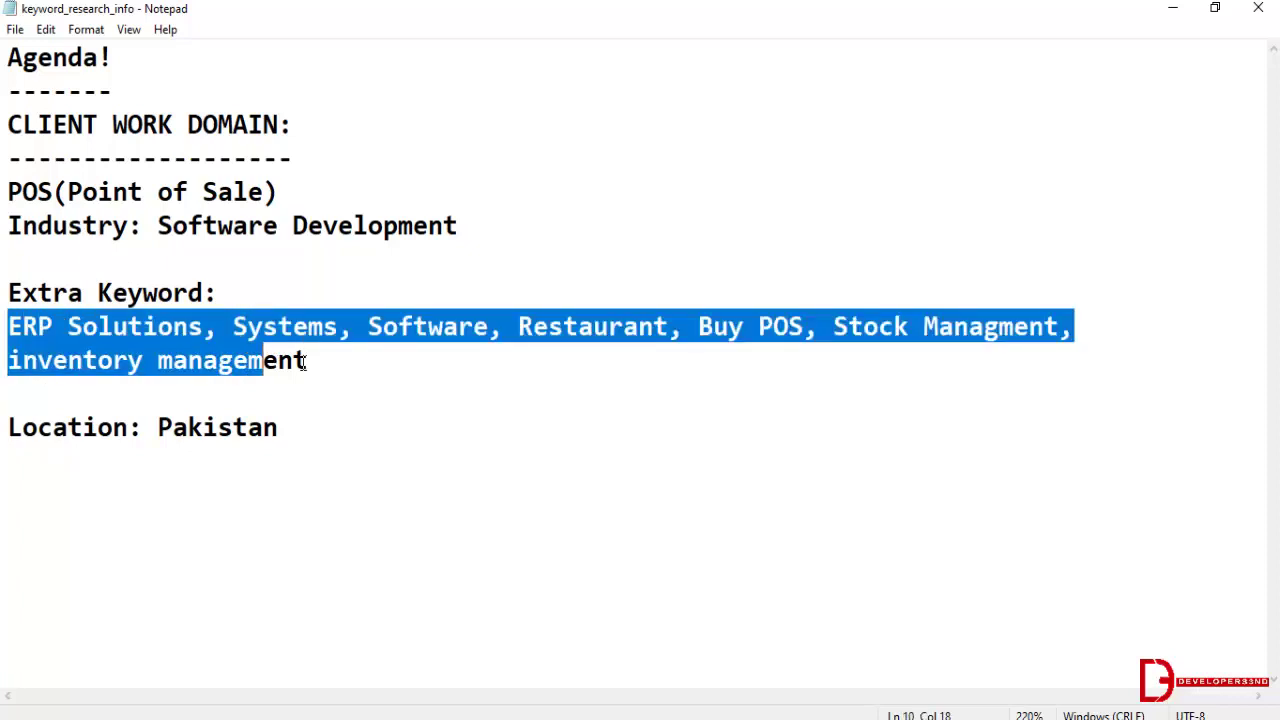
{"action": "left_click_drag", "start_coordinate": [458, 385], "coordinate": [3, 333]}
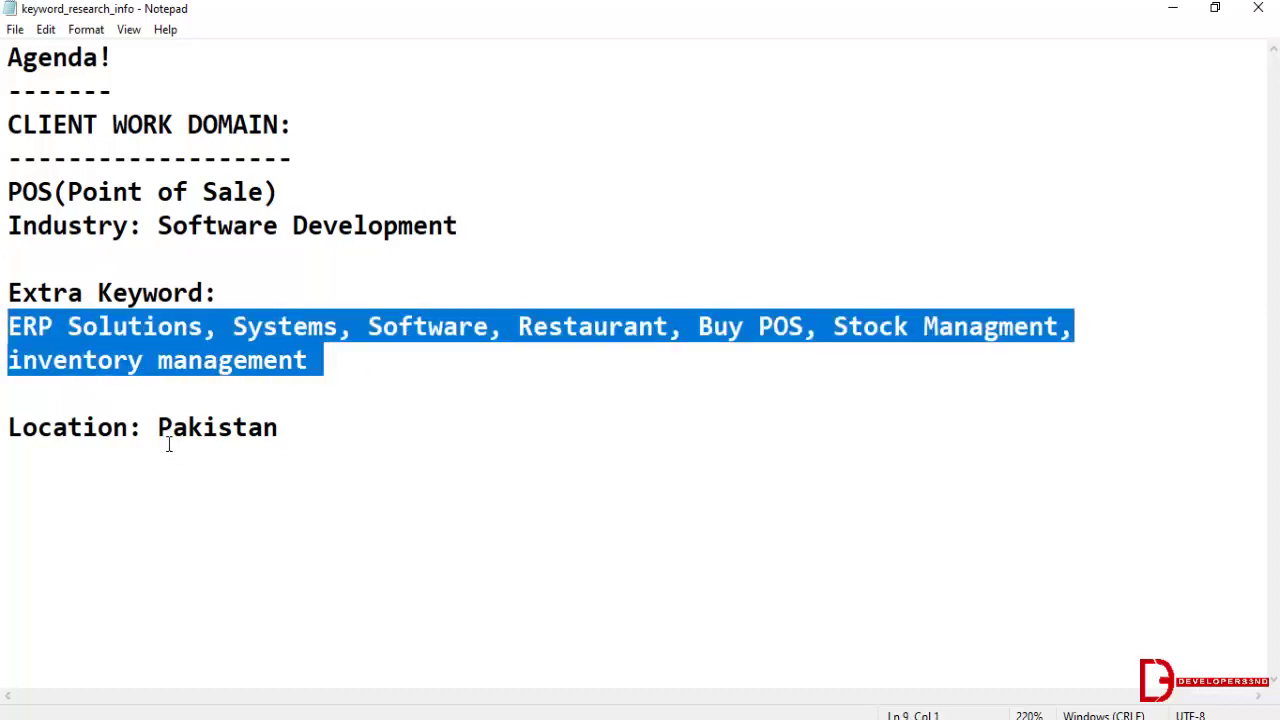
{"action": "left_click_drag", "start_coordinate": [146, 428], "coordinate": [300, 428]}
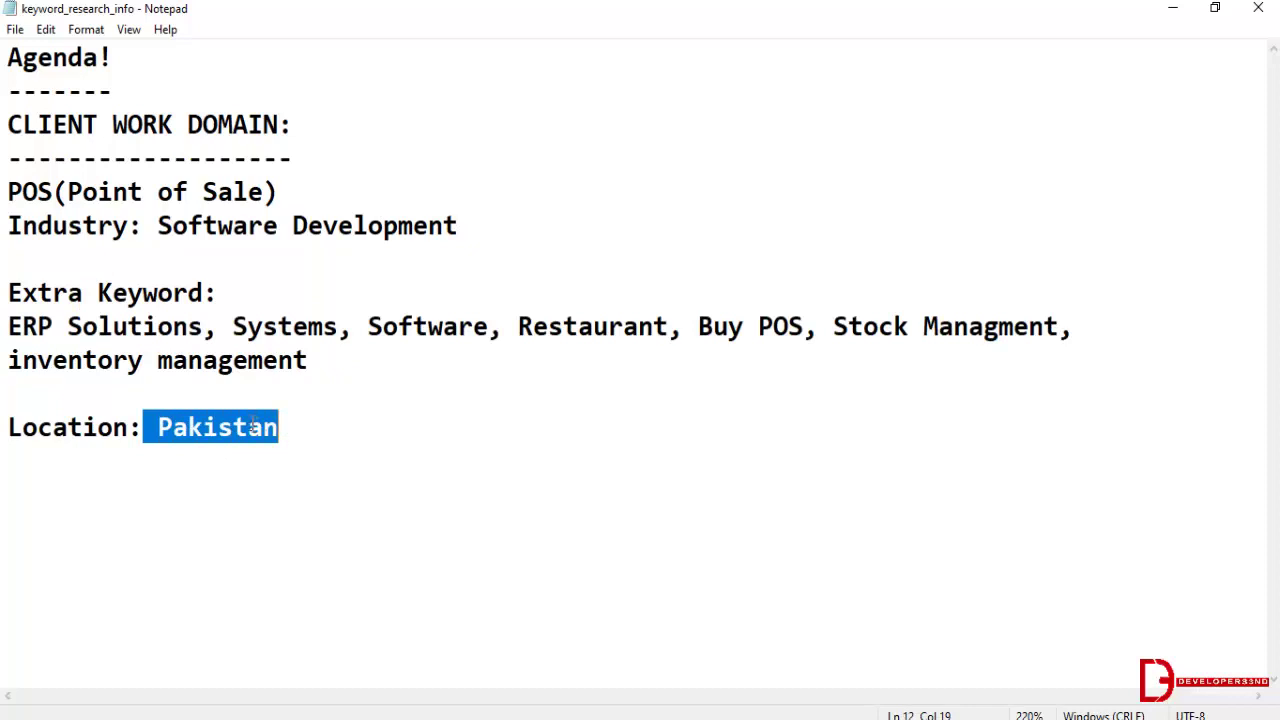
Step: Switch to SpyFu in the browser, search for the keyword "pos" and look through its keyword overview
{"action": "left_click", "coordinate": [213, 718]}
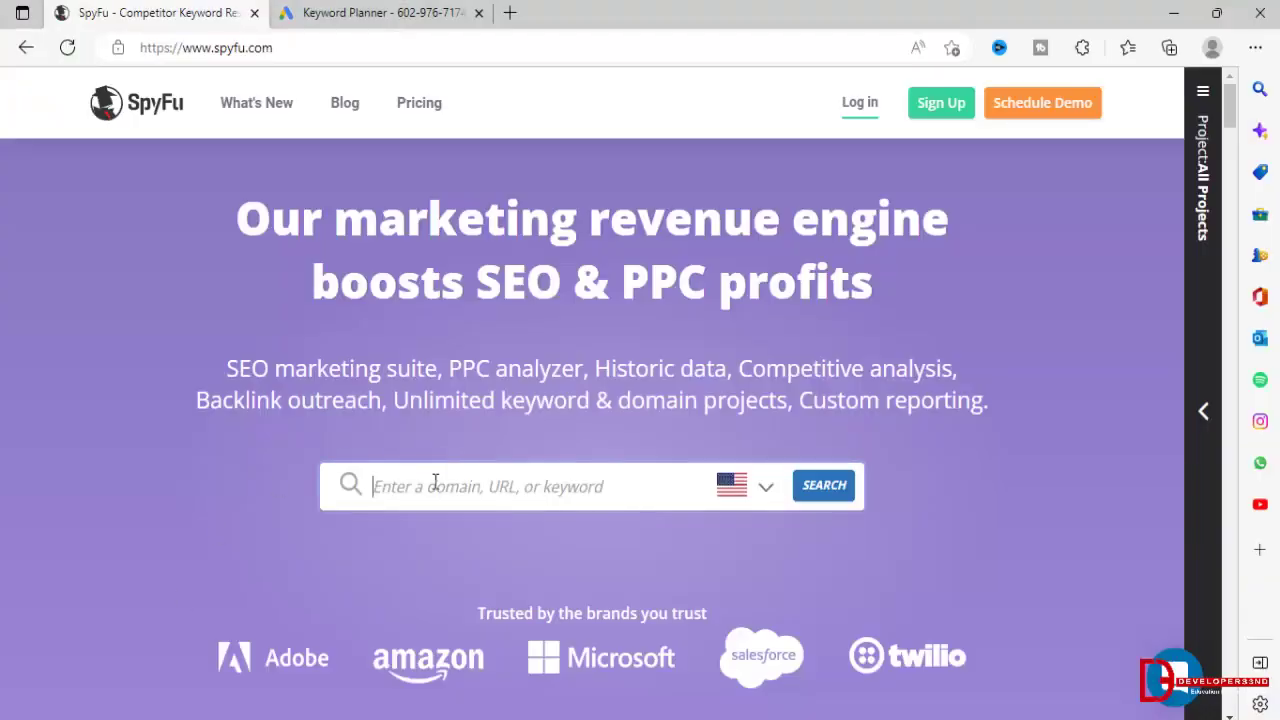
{"action": "type", "text": "pos"}
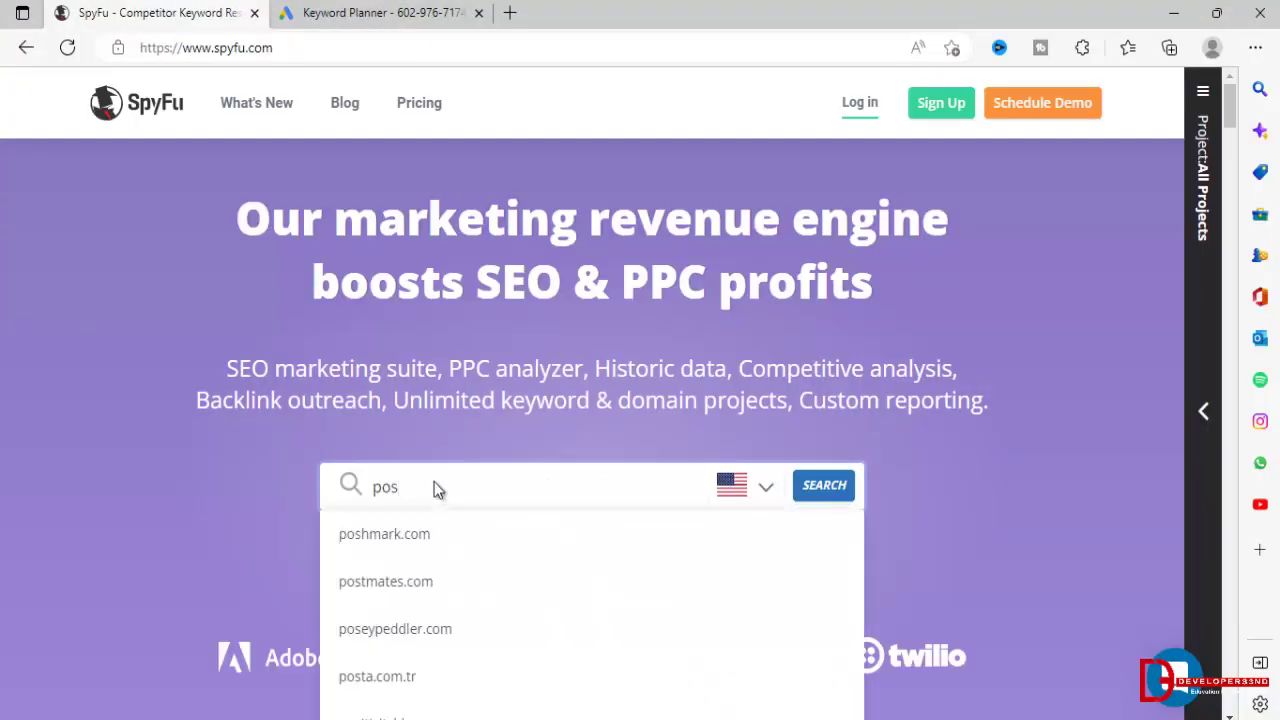
{"action": "key", "text": "Return"}
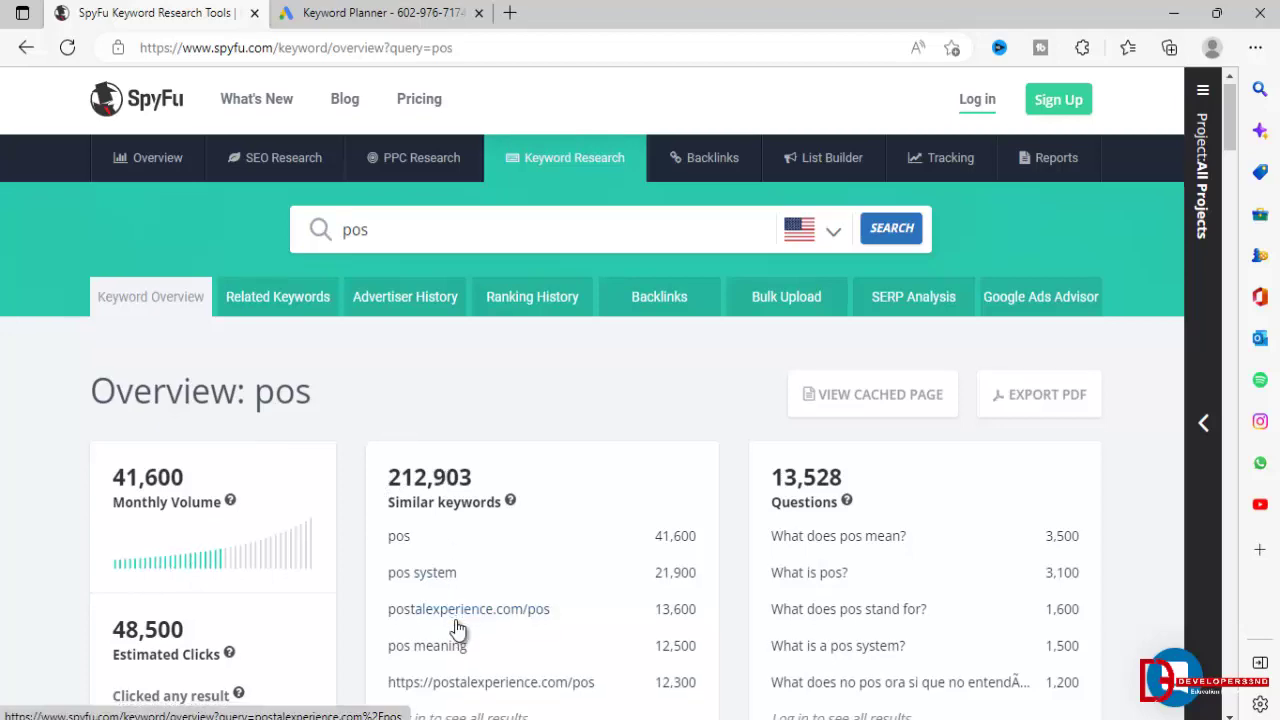
{"action": "scroll", "coordinate": [452, 630], "scroll_direction": "down", "scroll_amount": 5}
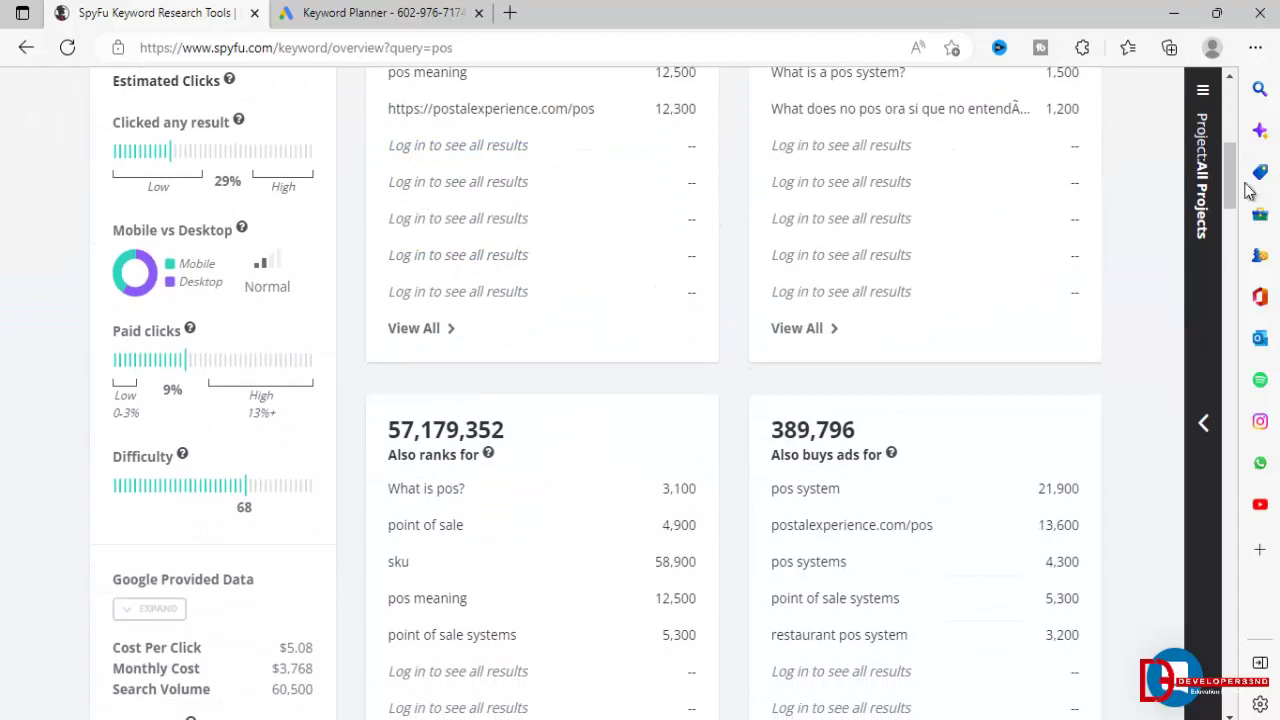
{"action": "left_click_drag", "start_coordinate": [1228, 188], "coordinate": [1222, 145]}
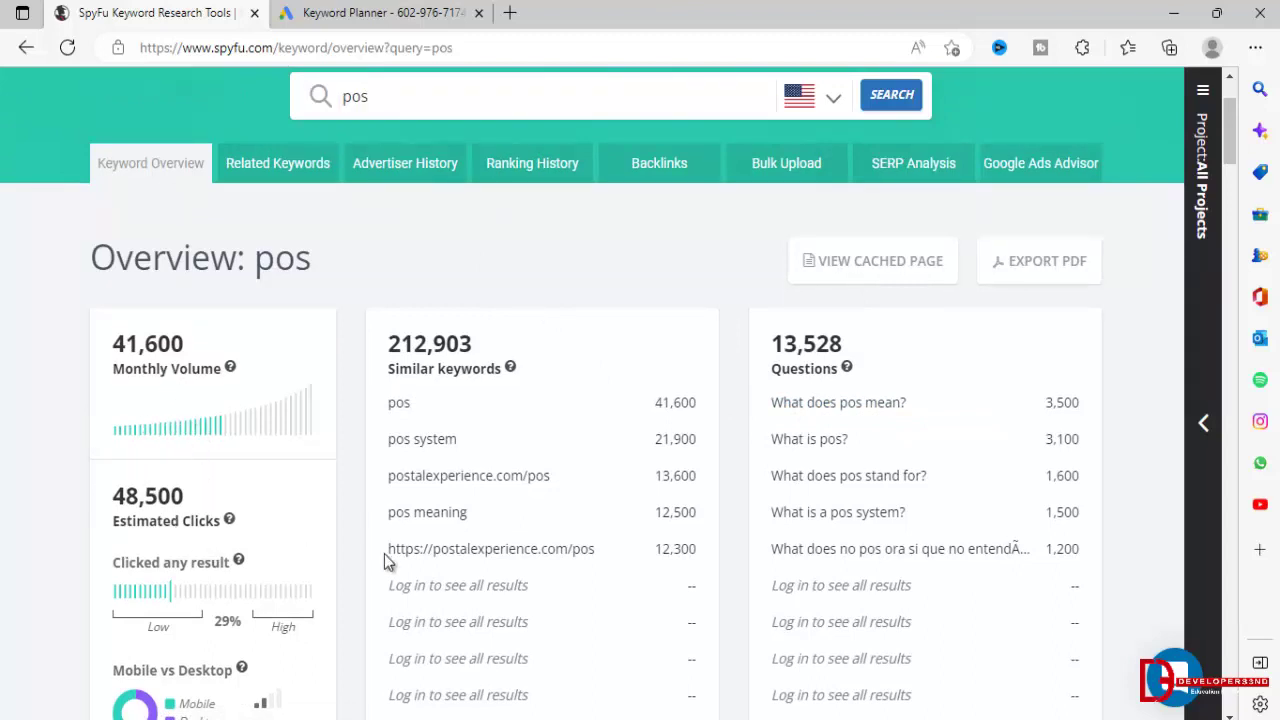
Step: Switch to Google Ads Keyword Planner and get new keyword ideas for the term "pos"
{"action": "left_click", "coordinate": [352, 12]}
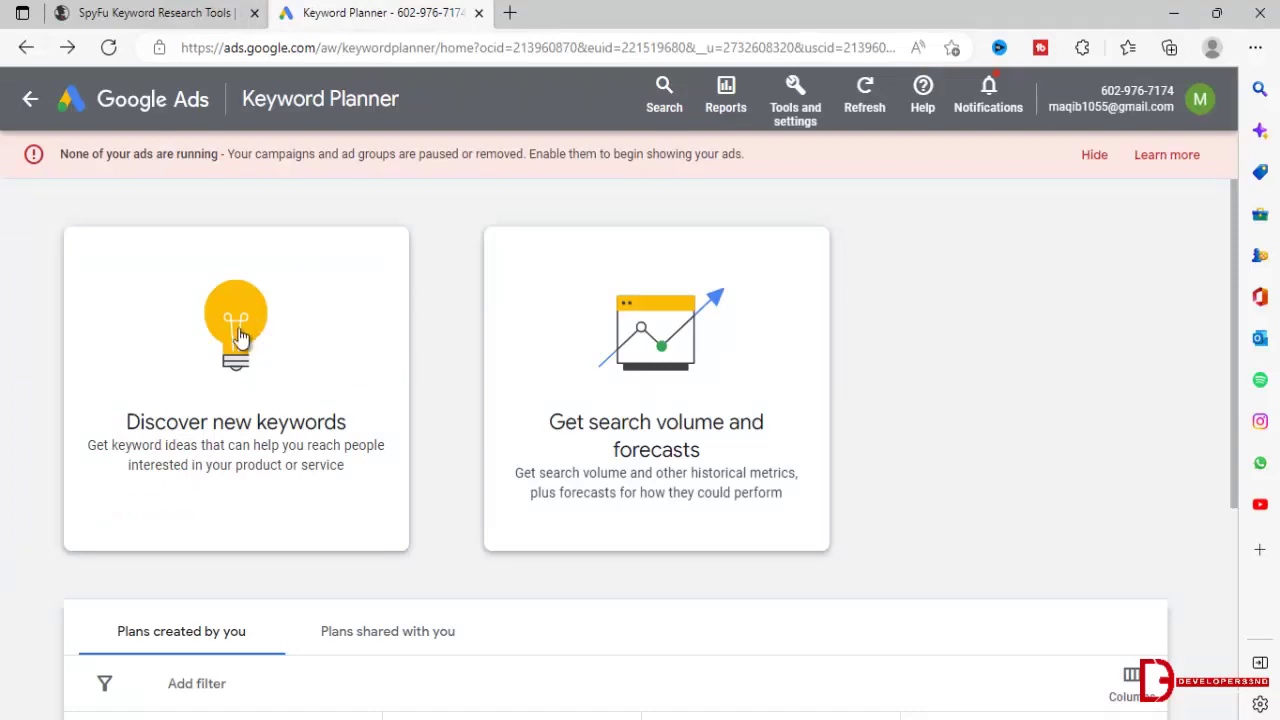
{"action": "left_click", "coordinate": [324, 385]}
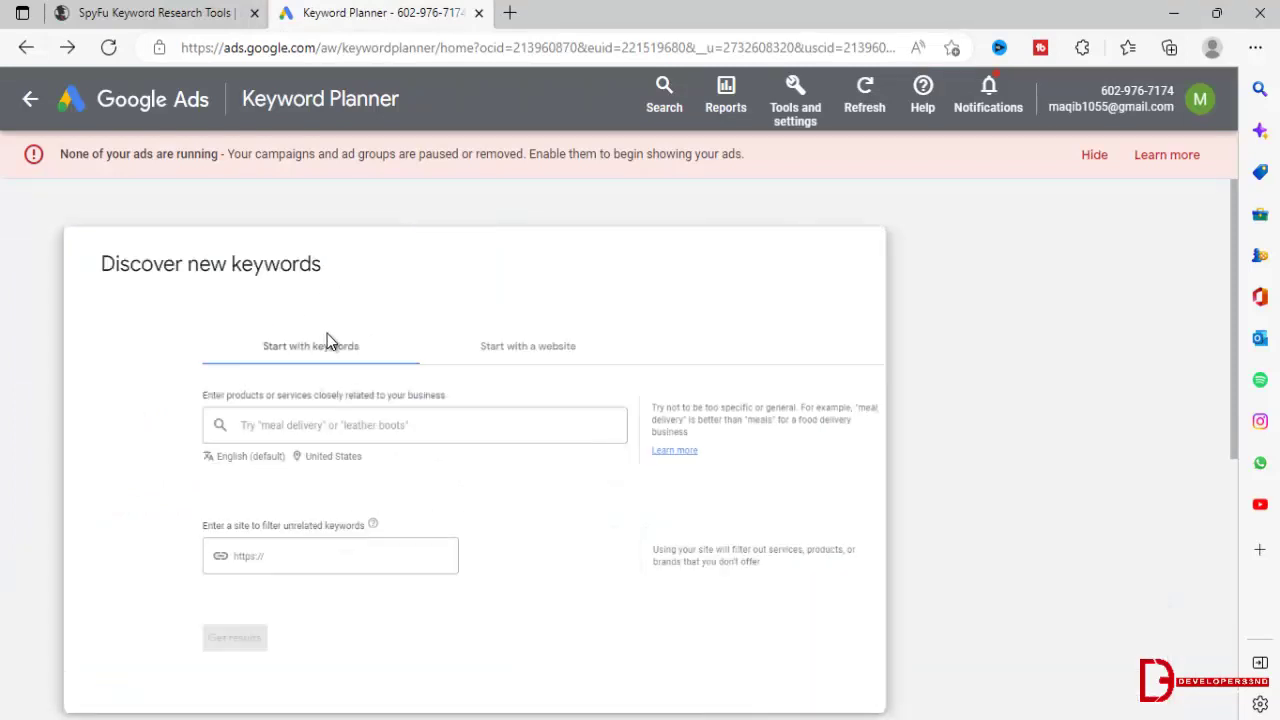
{"action": "type", "text": "pos"}
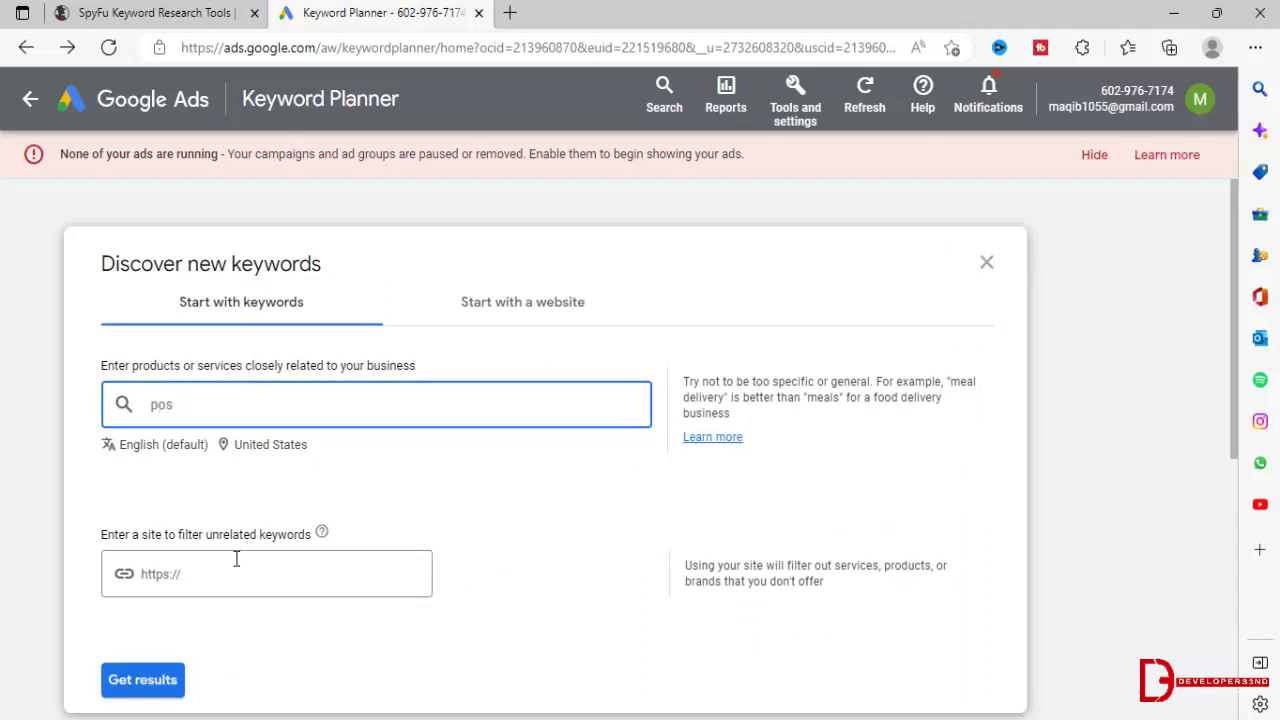
{"action": "left_click", "coordinate": [142, 683]}
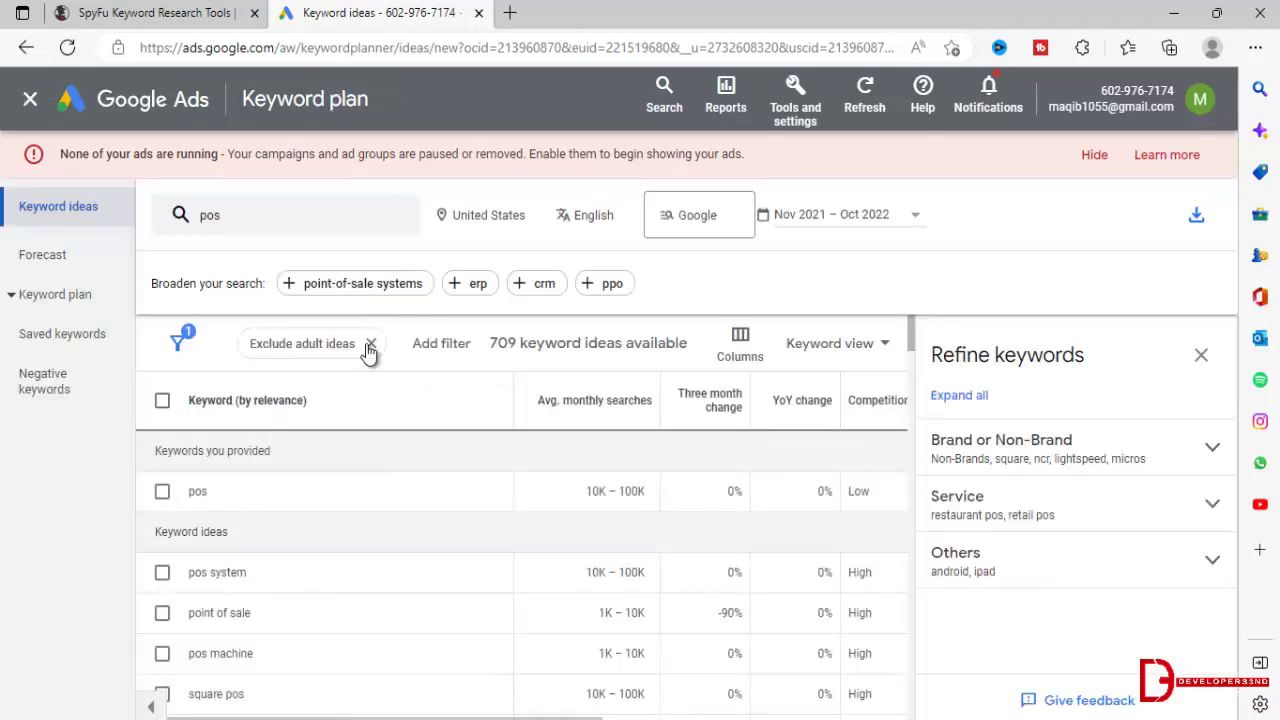
Step: Remove the United States from the targeted locations and save, so the keyword ideas cover all locations
{"action": "left_click", "coordinate": [495, 218]}
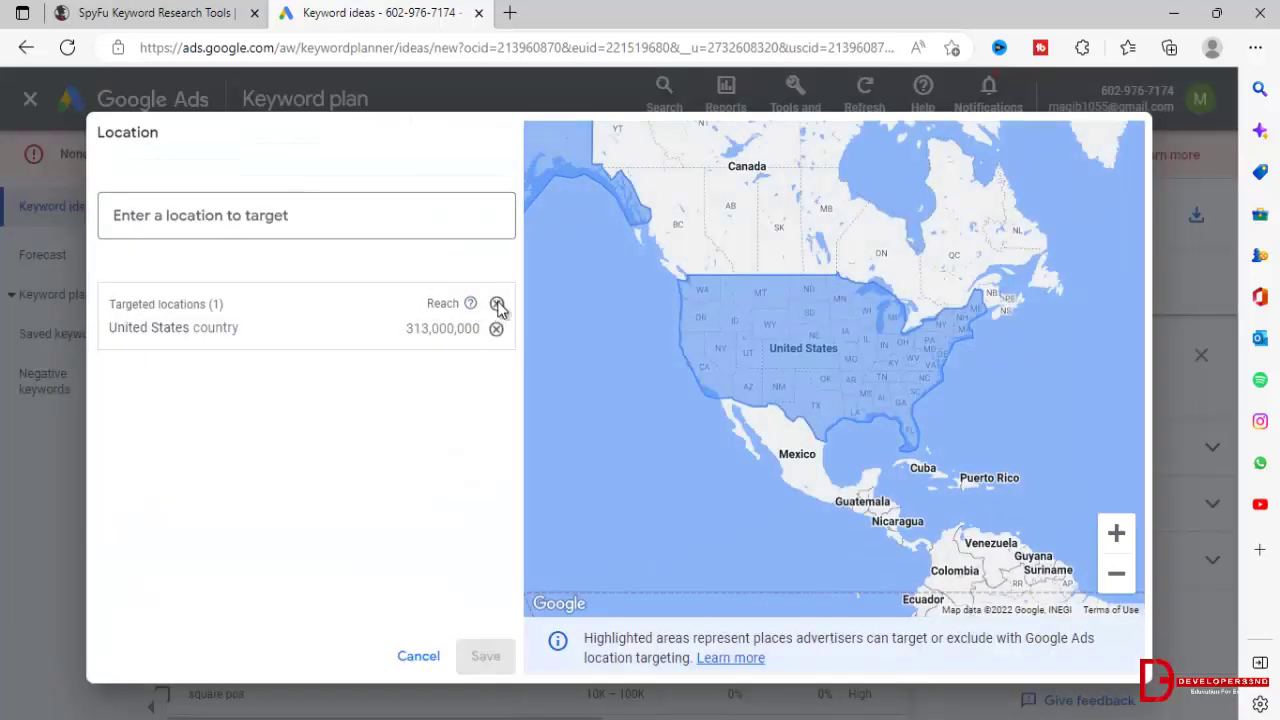
{"action": "left_click", "coordinate": [496, 303]}
{"action": "left_click", "coordinate": [497, 657]}
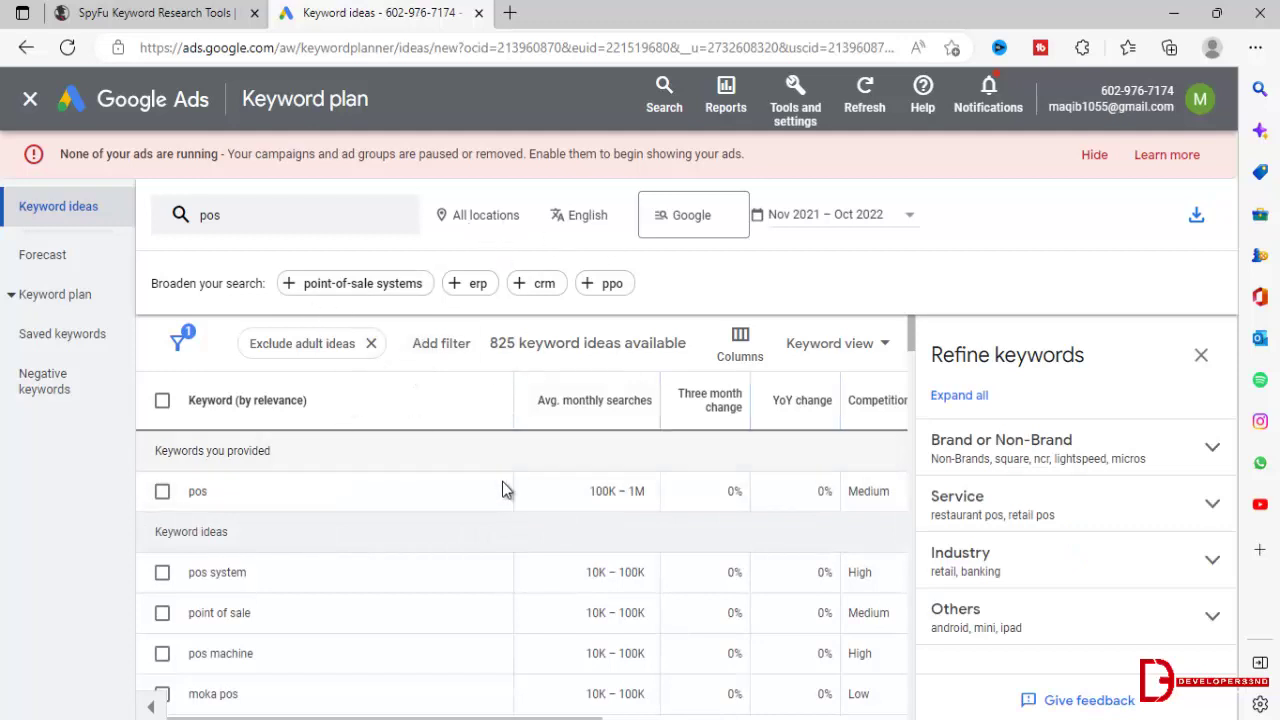
Step: Filter the keyword ideas by keyword text containing "point of sale"
{"action": "scroll", "coordinate": [455, 508], "scroll_direction": "down", "scroll_amount": 1}
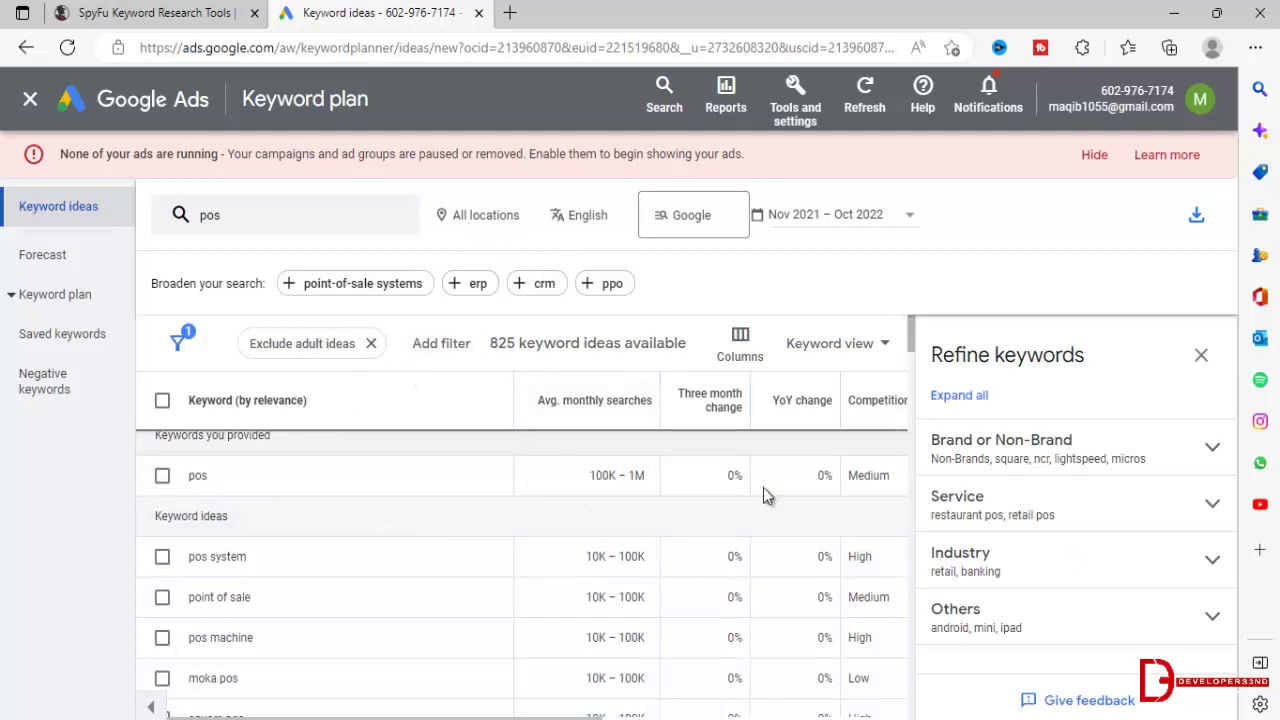
{"action": "left_click_drag", "start_coordinate": [913, 342], "coordinate": [910, 405]}
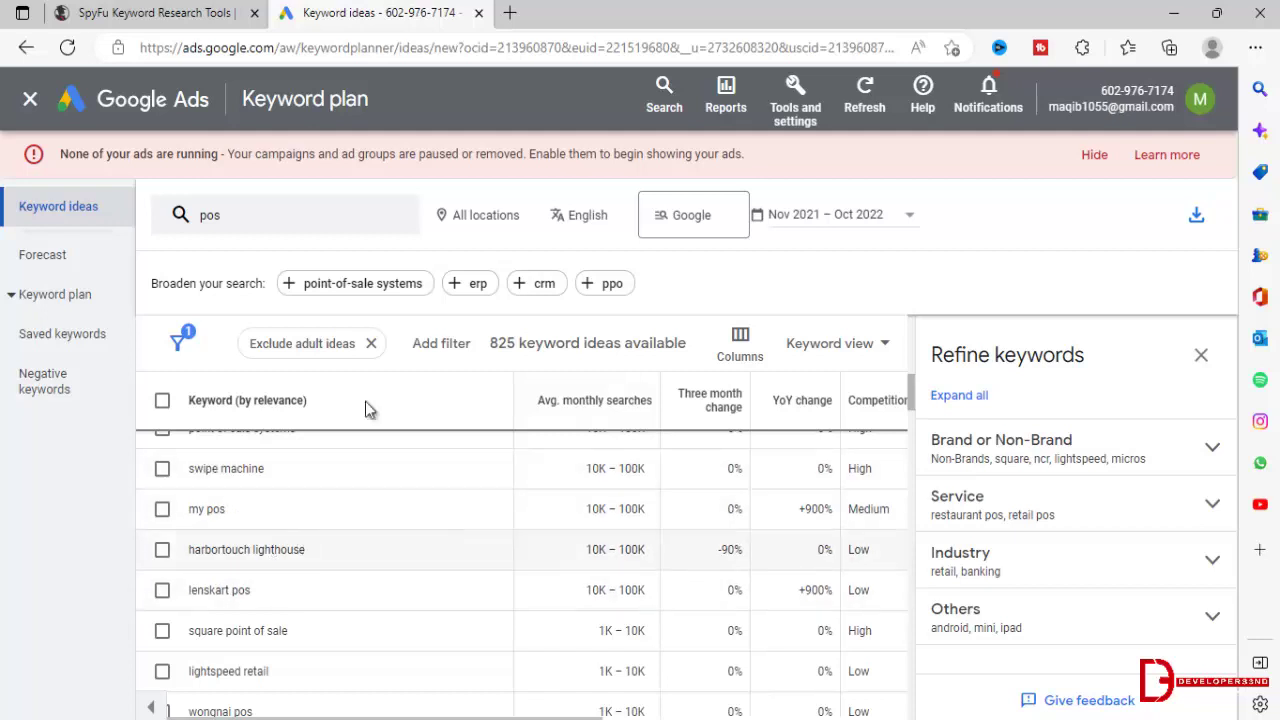
{"action": "left_click", "coordinate": [444, 345]}
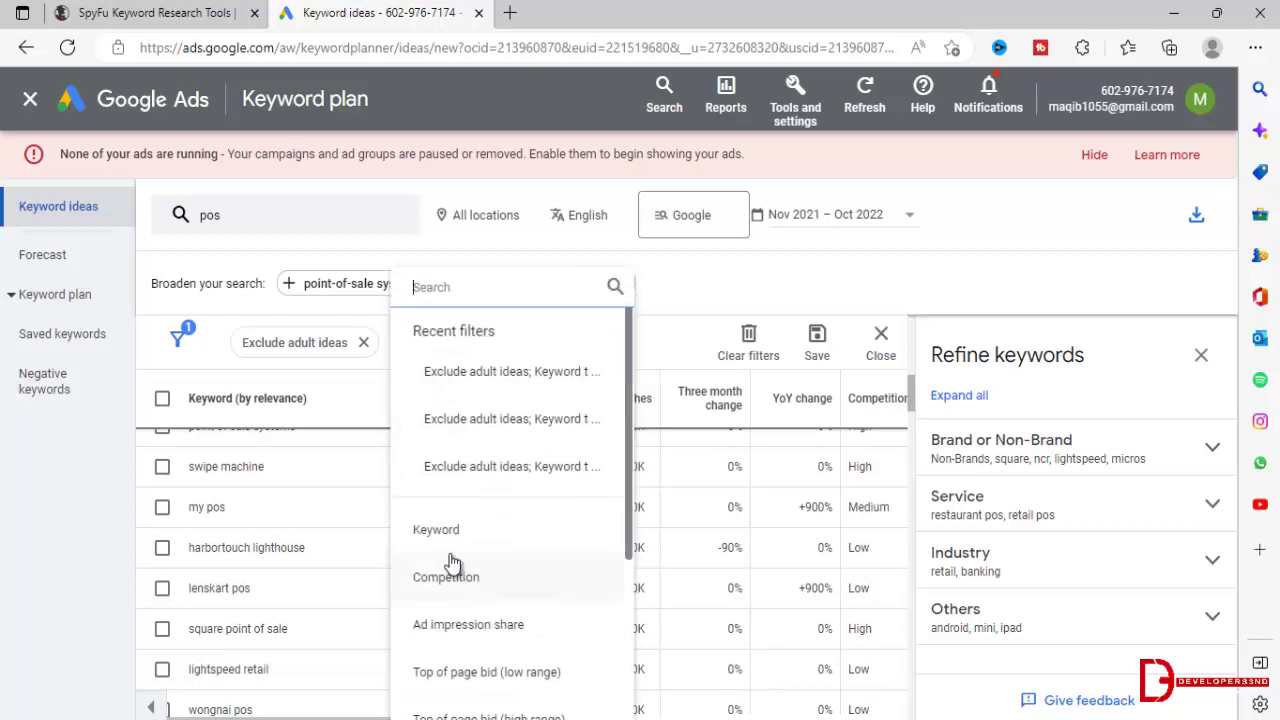
{"action": "left_click", "coordinate": [484, 522]}
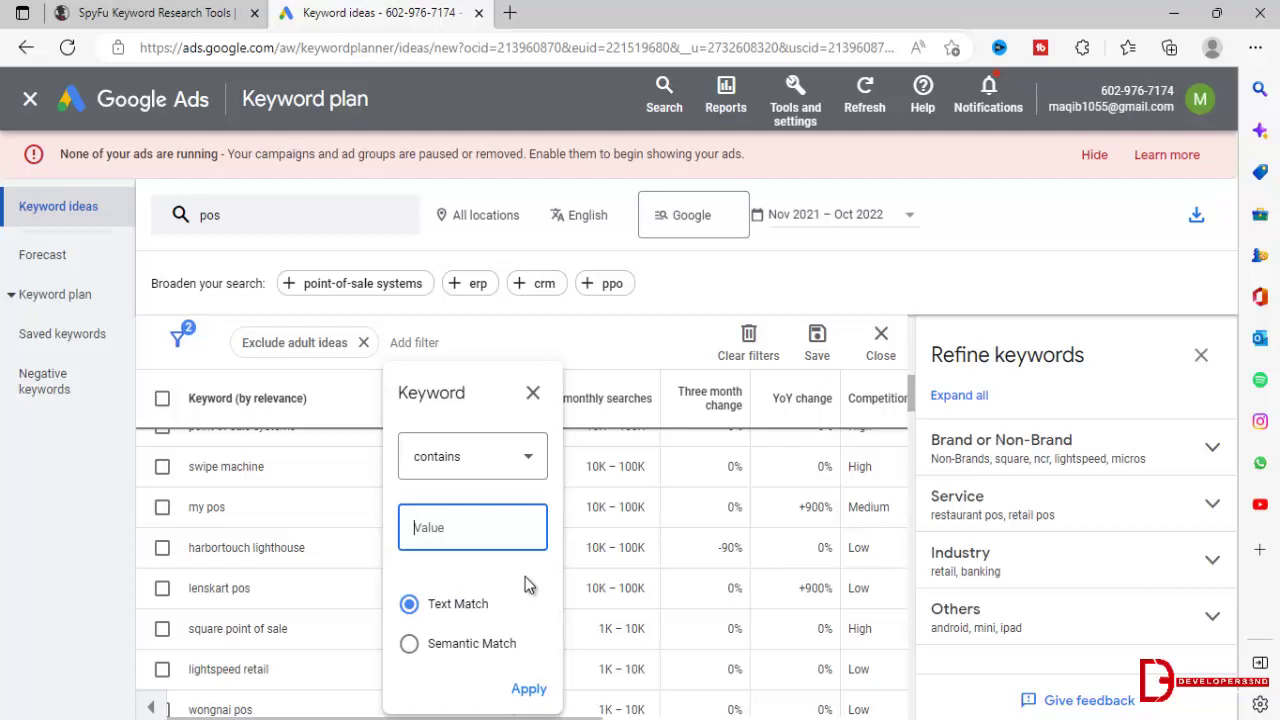
{"action": "type", "text": "point of sale"}
{"action": "left_click", "coordinate": [527, 689]}
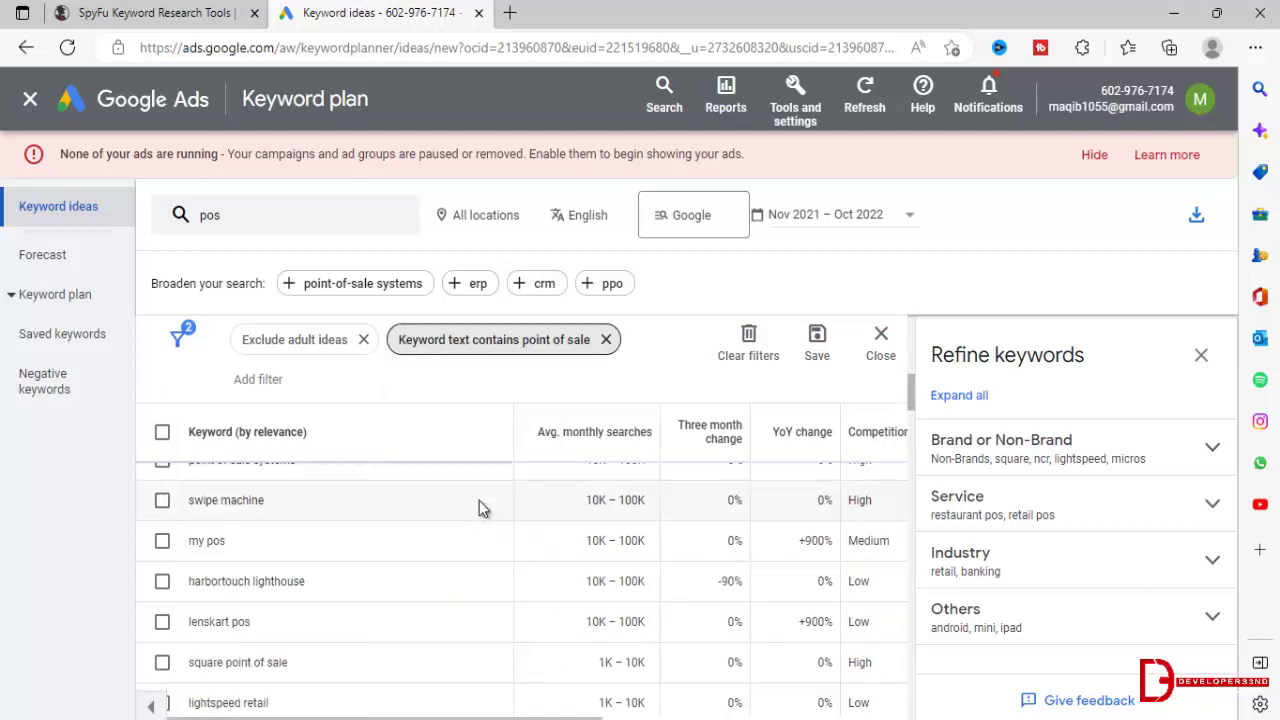
Step: Add another keyword filter for text containing "pos software"
{"action": "left_click", "coordinate": [270, 379]}
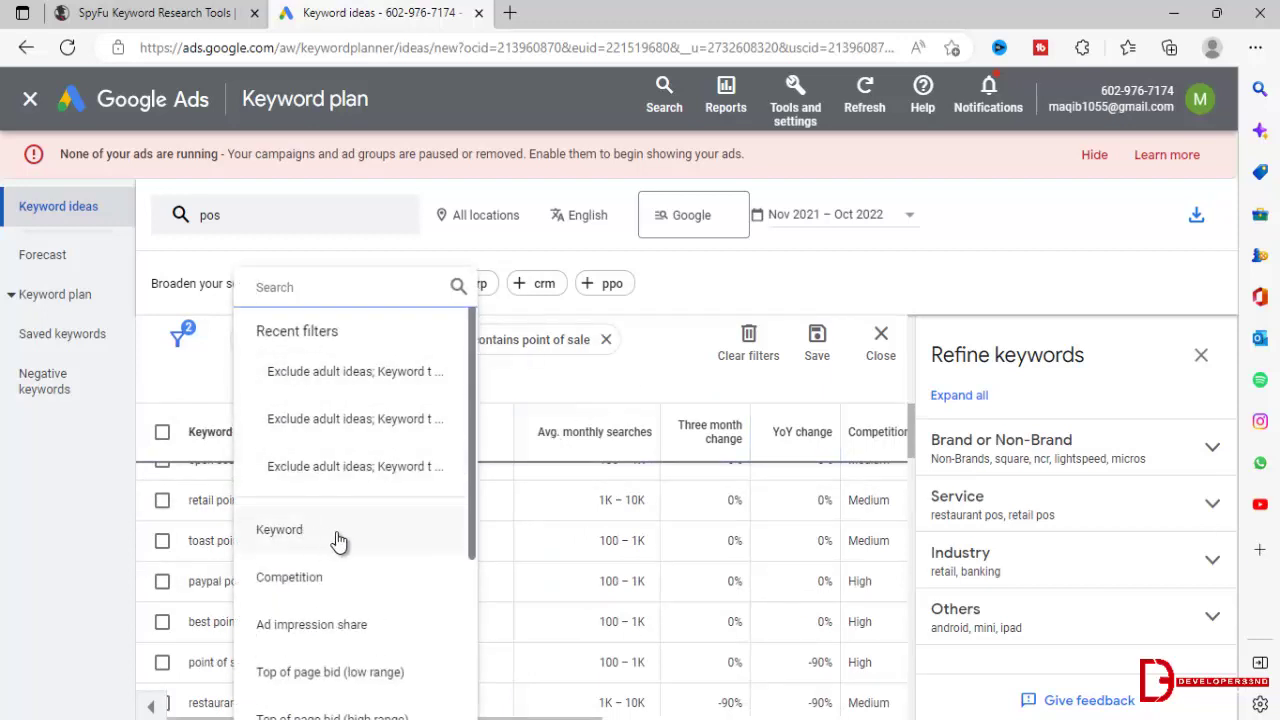
{"action": "left_click", "coordinate": [345, 535]}
{"action": "type", "text": "[o"}
{"action": "key", "text": "BackSpace"}
{"action": "key", "text": "BackSpace"}
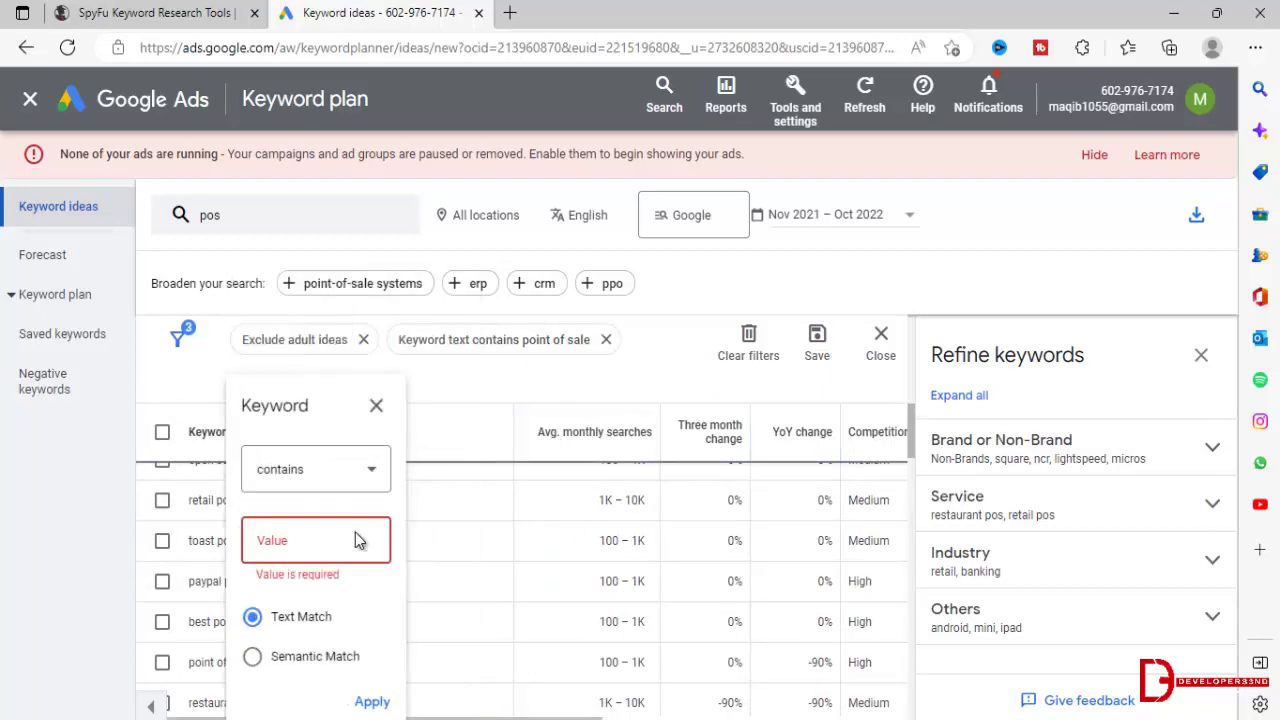
{"action": "type", "text": "pos soft"}
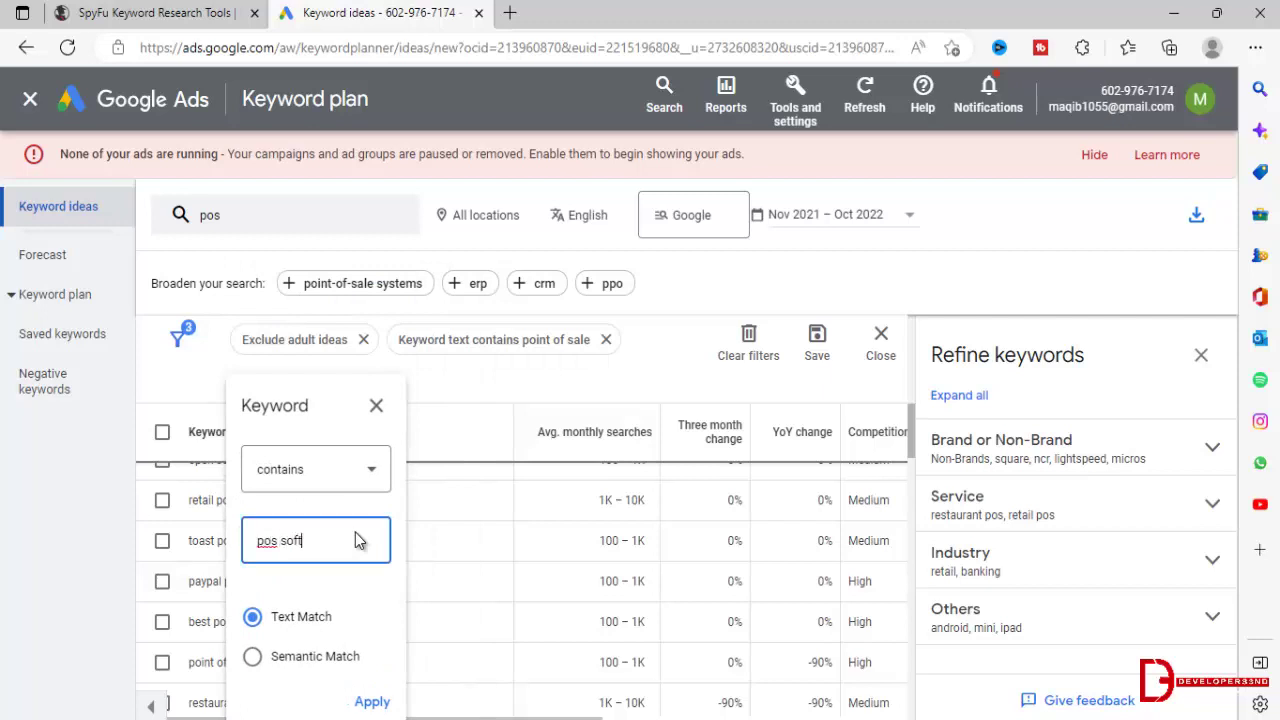
{"action": "type", "text": "ware"}
{"action": "left_click", "coordinate": [370, 702]}
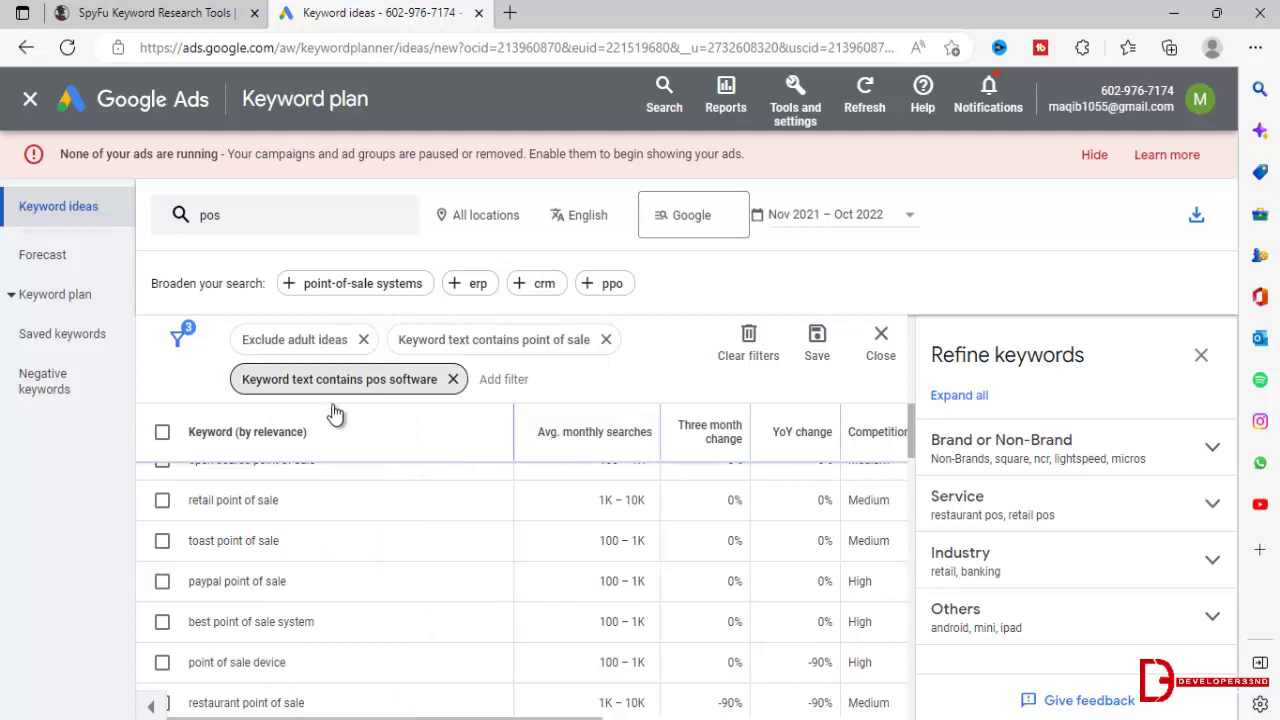
Step: Add another keyword filter for text containing "pos system"
{"action": "left_click", "coordinate": [510, 379]}
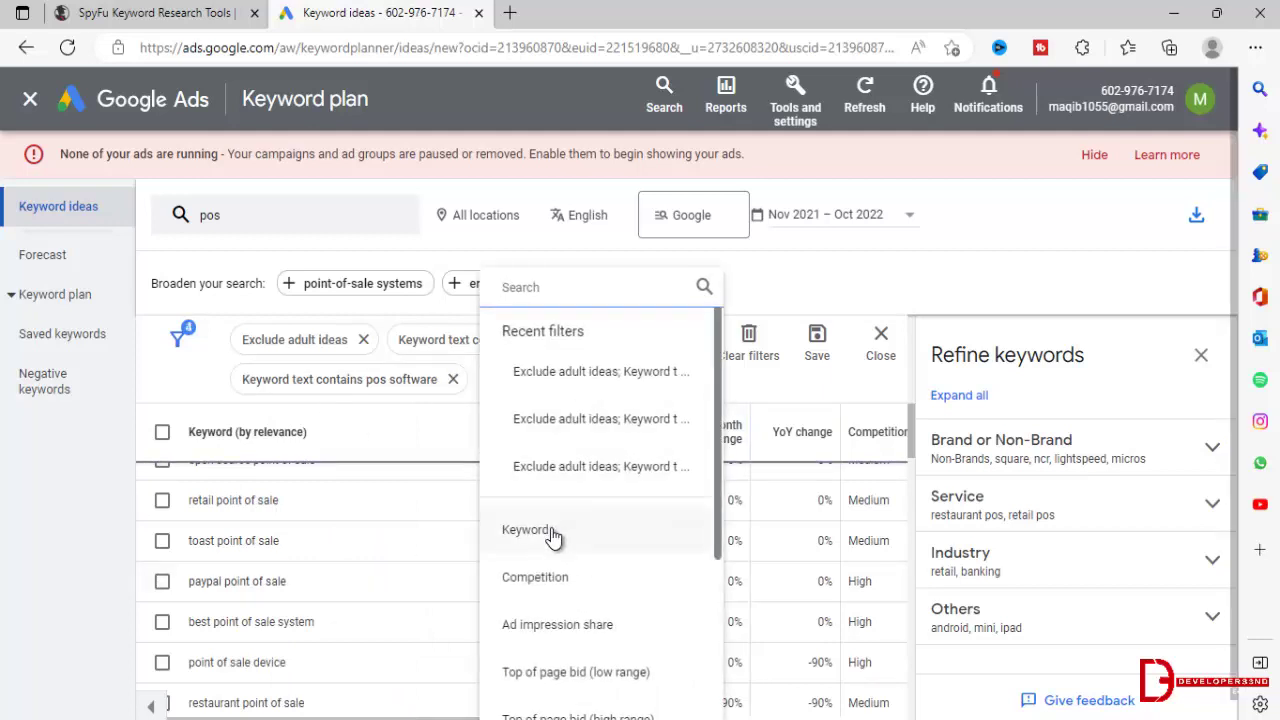
{"action": "left_click", "coordinate": [553, 535]}
{"action": "type", "text": "pos sys"}
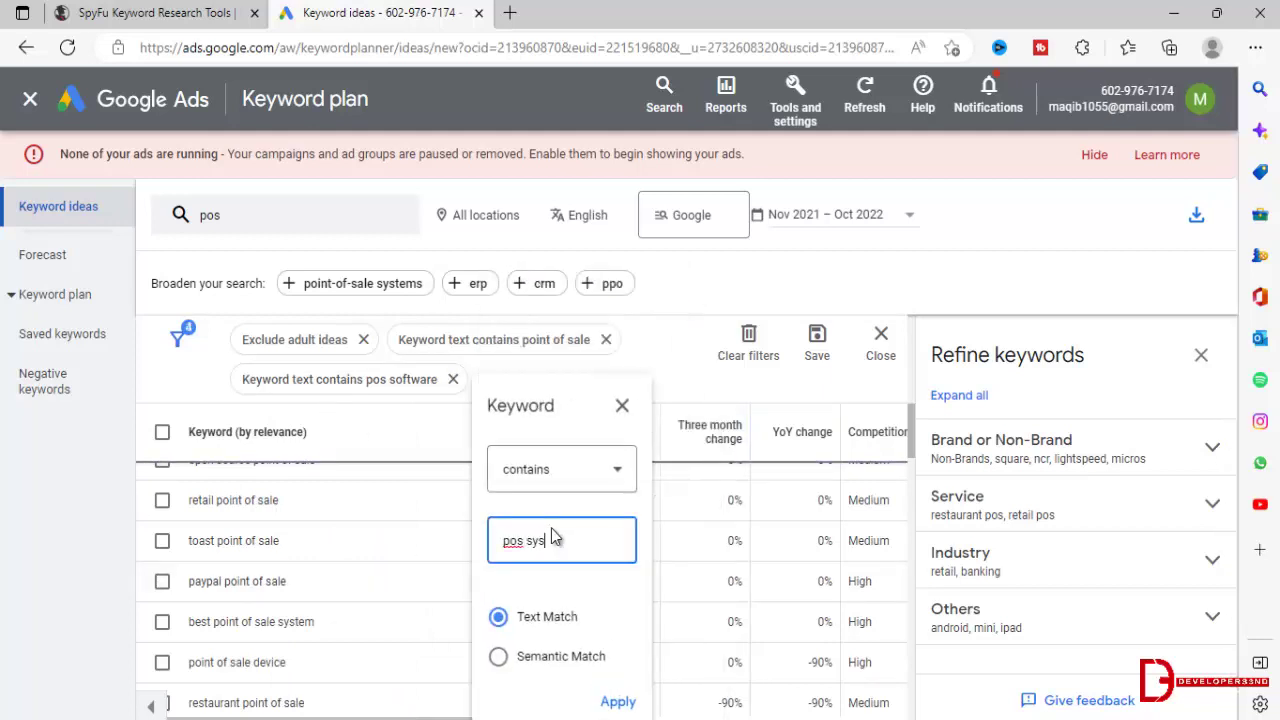
{"action": "type", "text": "tem"}
{"action": "left_click", "coordinate": [612, 701]}
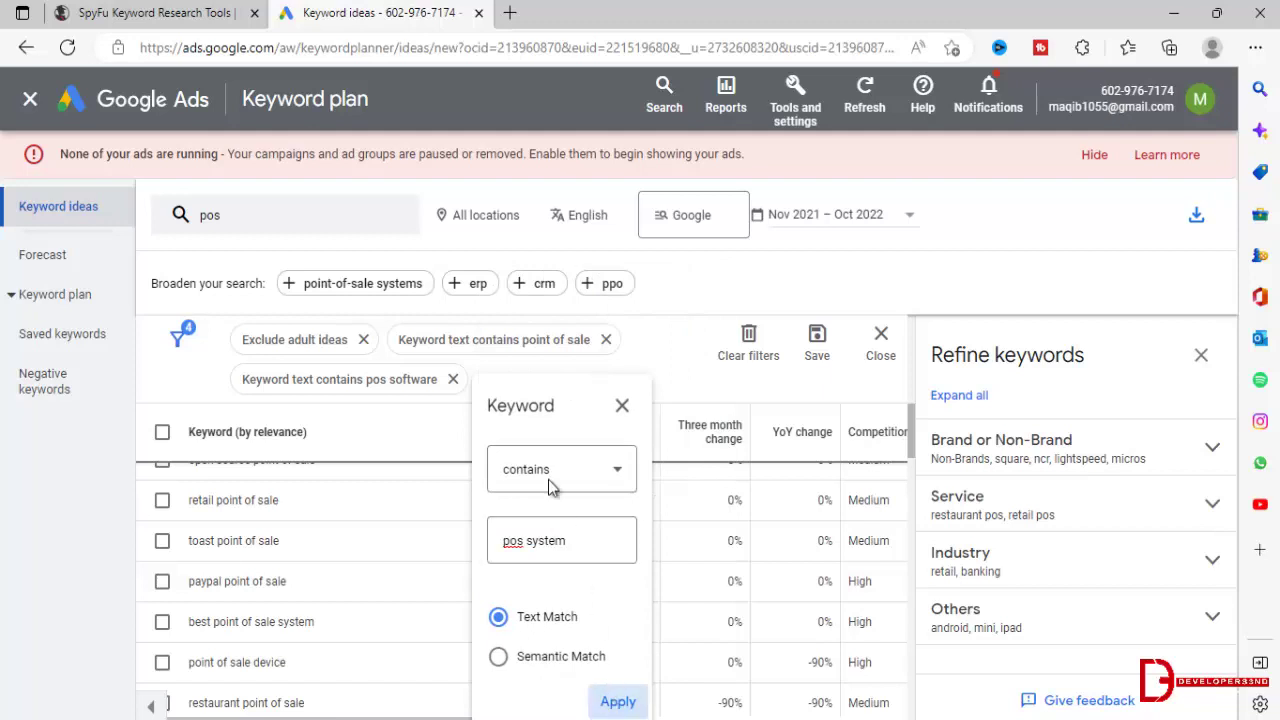
Step: Add another keyword filter for text containing "pos erp"
{"action": "left_click", "coordinate": [510, 425]}
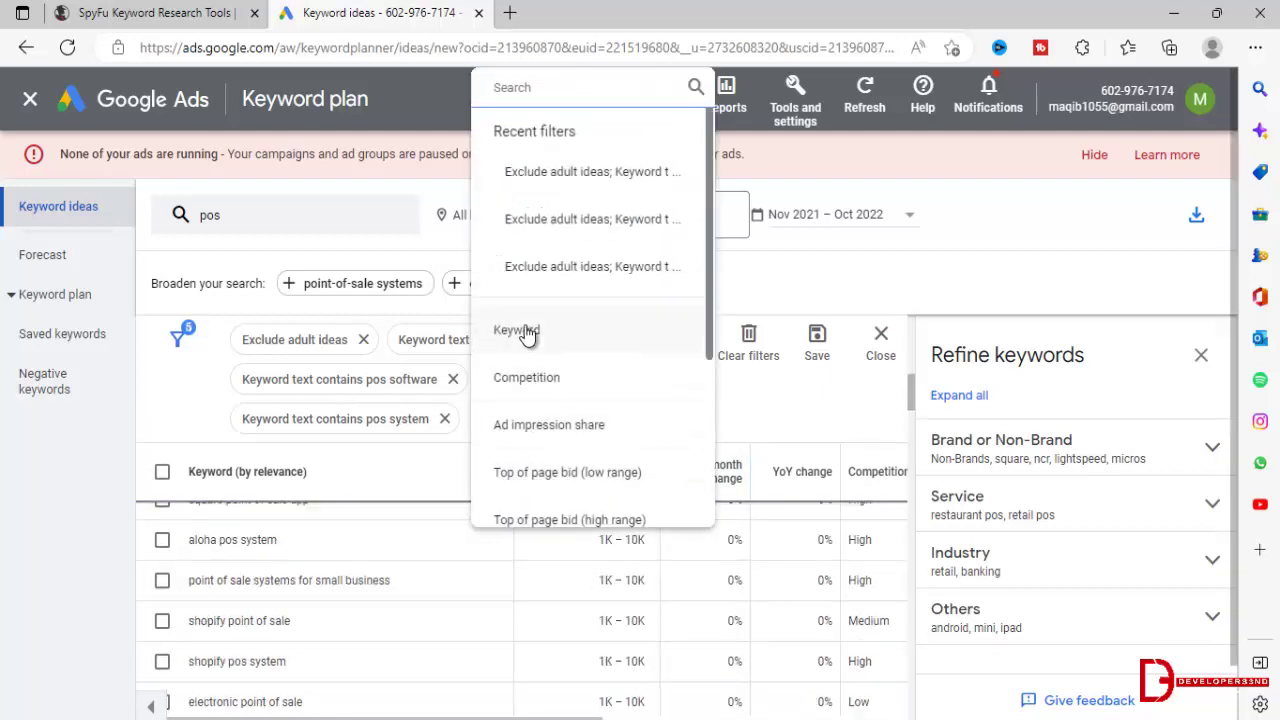
{"action": "left_click", "coordinate": [526, 334]}
{"action": "type", "text": "pos erp"}
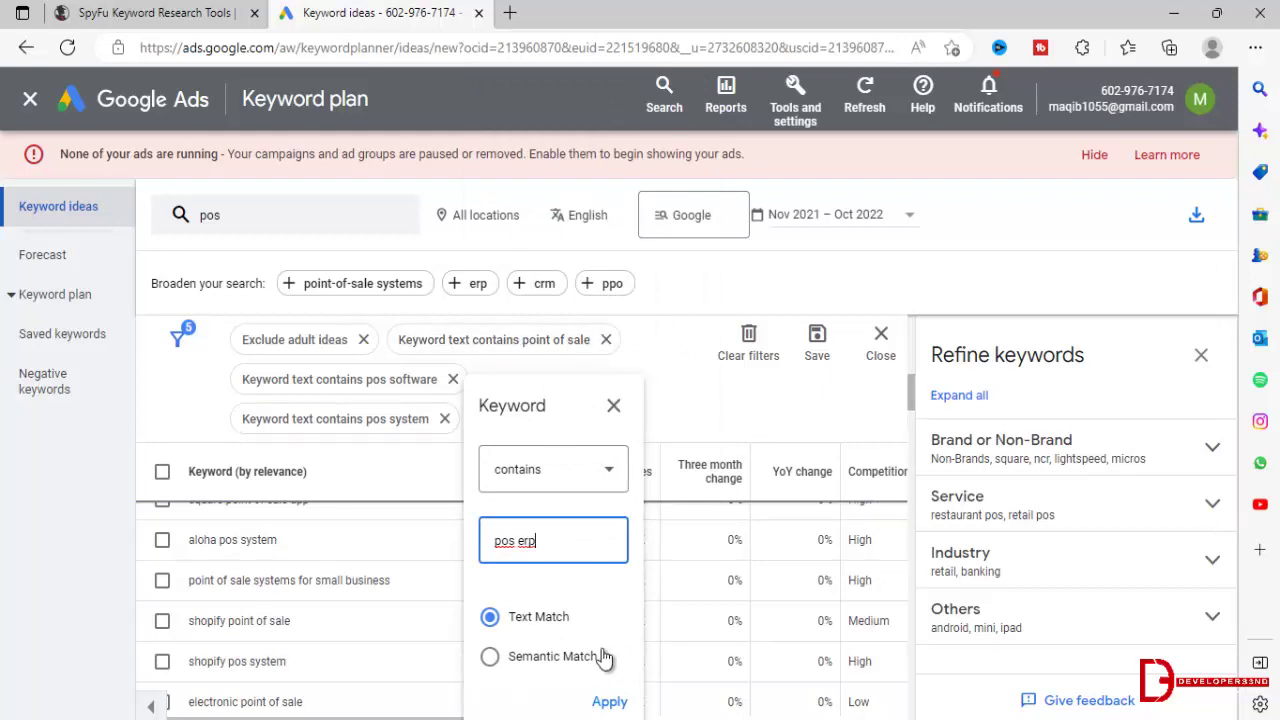
{"action": "left_click", "coordinate": [609, 701]}
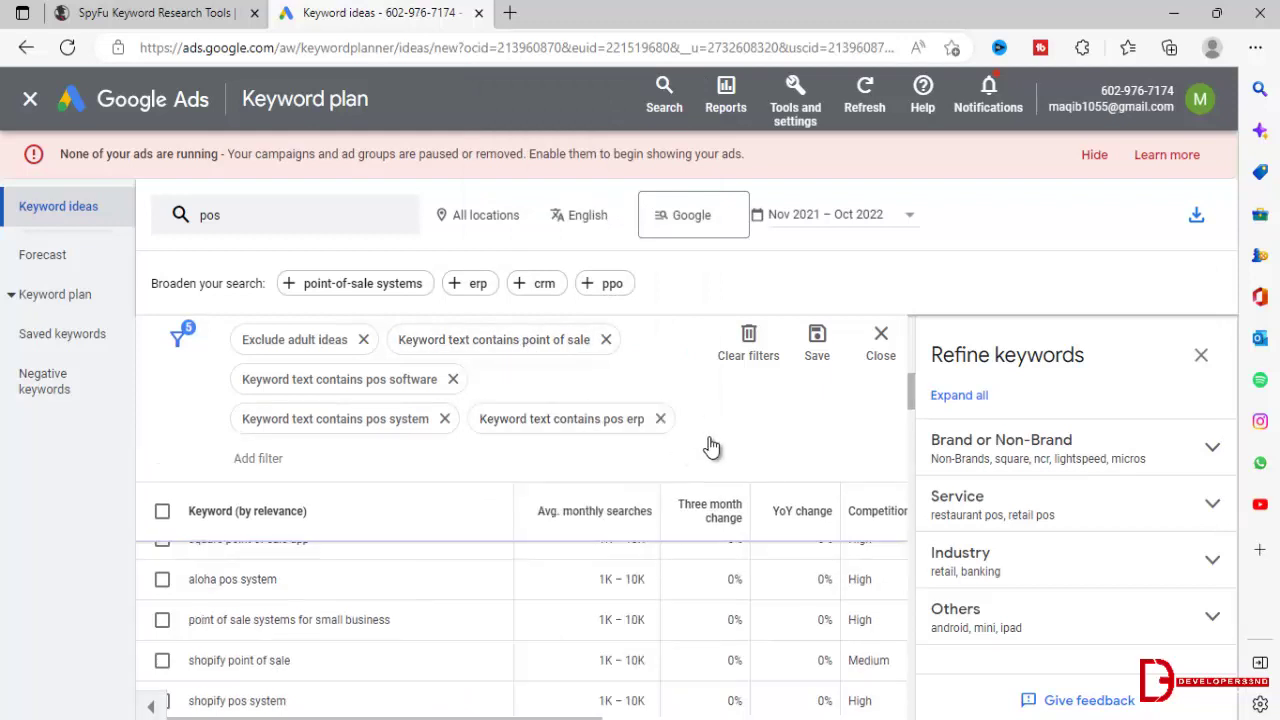
Step: Add another keyword filter for text containing "pakistan"
{"action": "left_click", "coordinate": [330, 455]}
{"action": "left_click", "coordinate": [322, 325]}
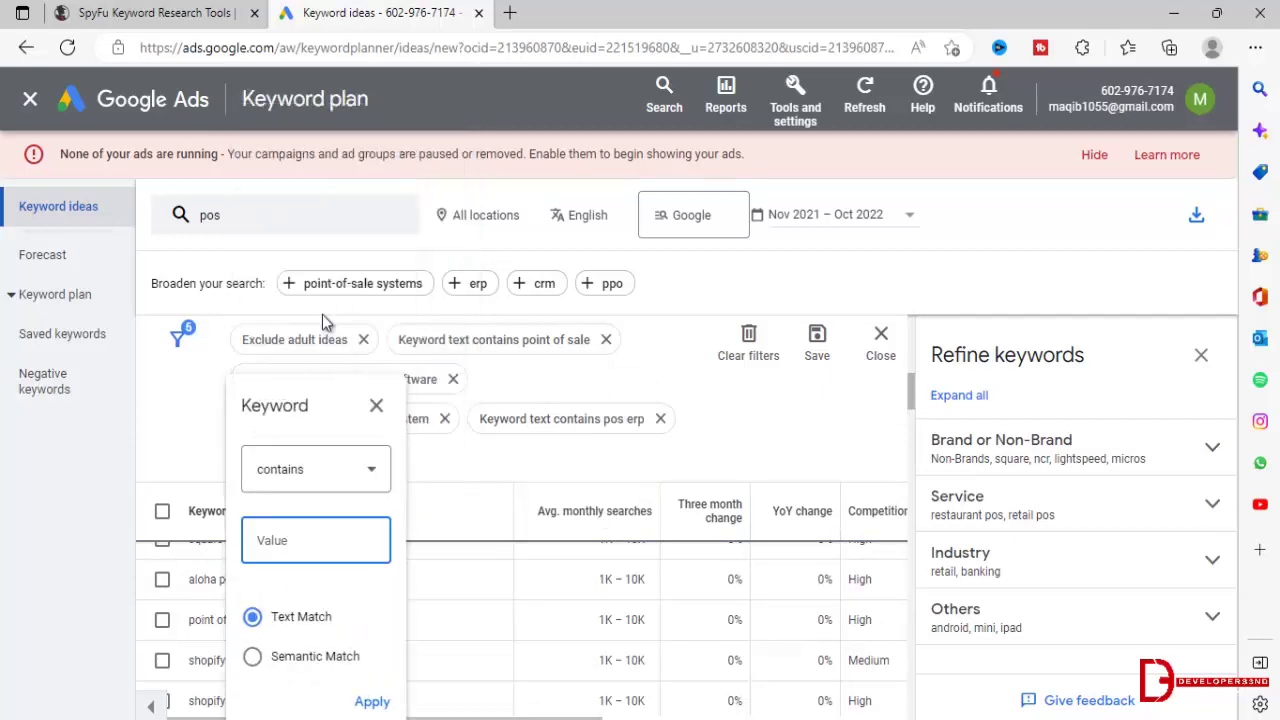
{"action": "type", "text": "paks"}
{"action": "type", "text": "stan"}
{"action": "left_click", "coordinate": [372, 701]}
Step: Add another keyword filter for text containing "buy pos"
{"action": "left_click", "coordinate": [507, 460]}
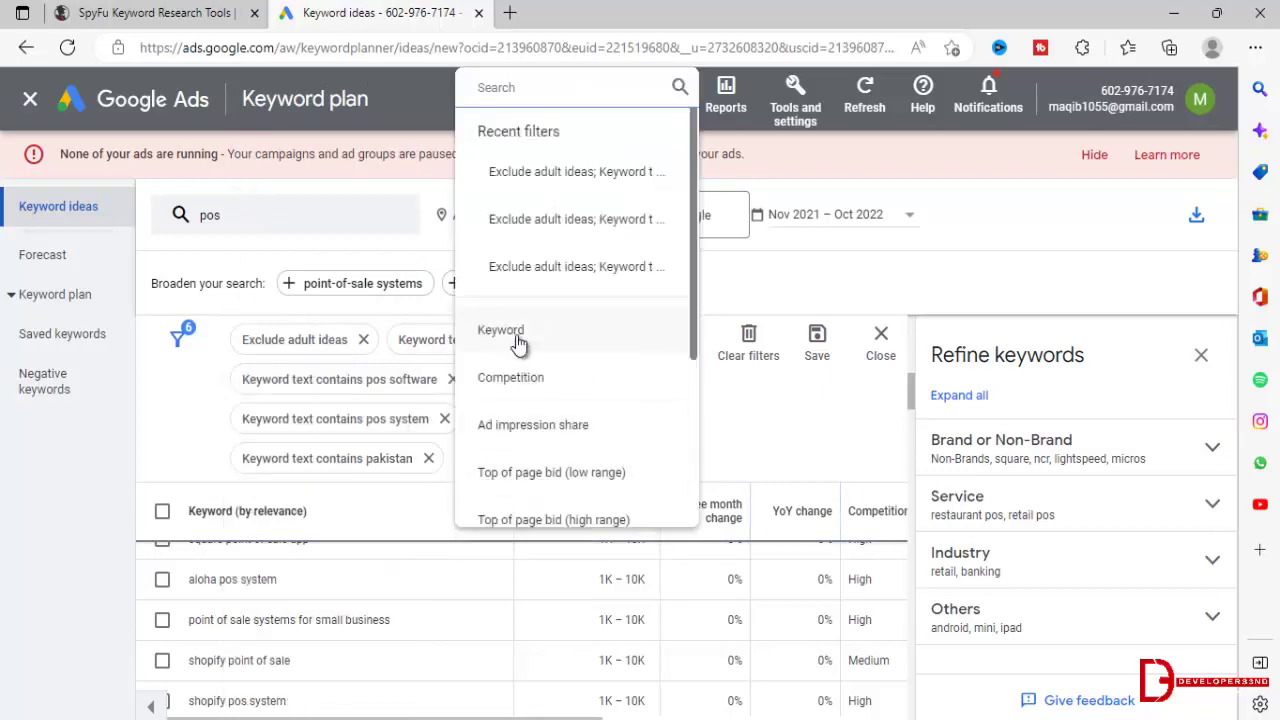
{"action": "left_click", "coordinate": [516, 333]}
{"action": "type", "text": "buy p"}
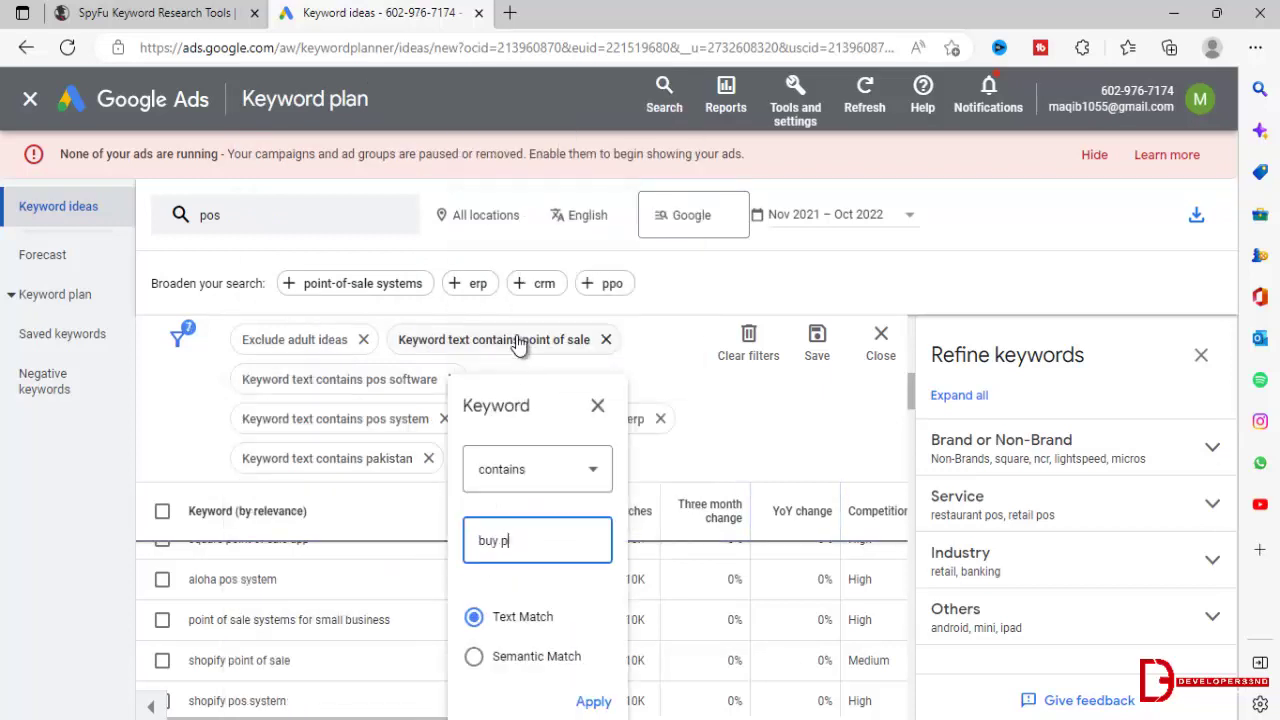
{"action": "type", "text": "os"}
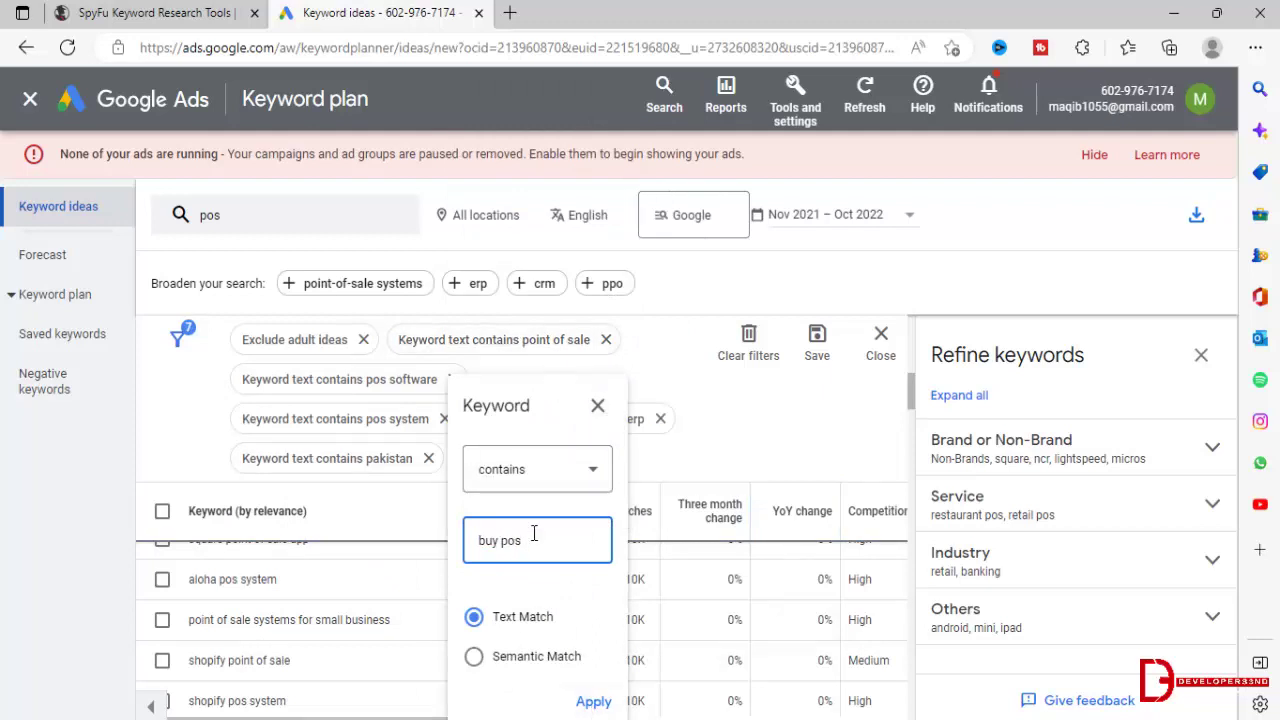
{"action": "left_click", "coordinate": [594, 702]}
Step: Add another keyword filter for text containing "small businesses"
{"action": "left_click", "coordinate": [258, 497]}
{"action": "left_click", "coordinate": [300, 317]}
{"action": "type", "text": "sma"}
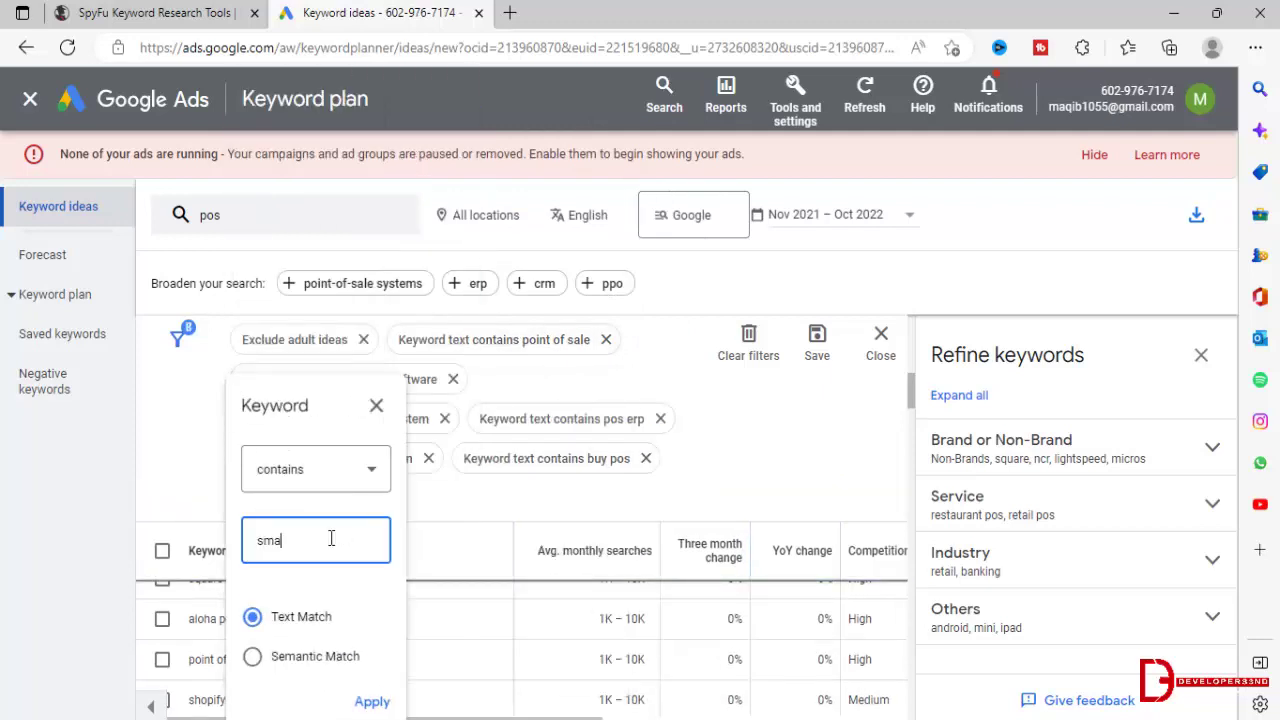
{"action": "type", "text": "ll businesses"}
{"action": "key", "text": "Return"}
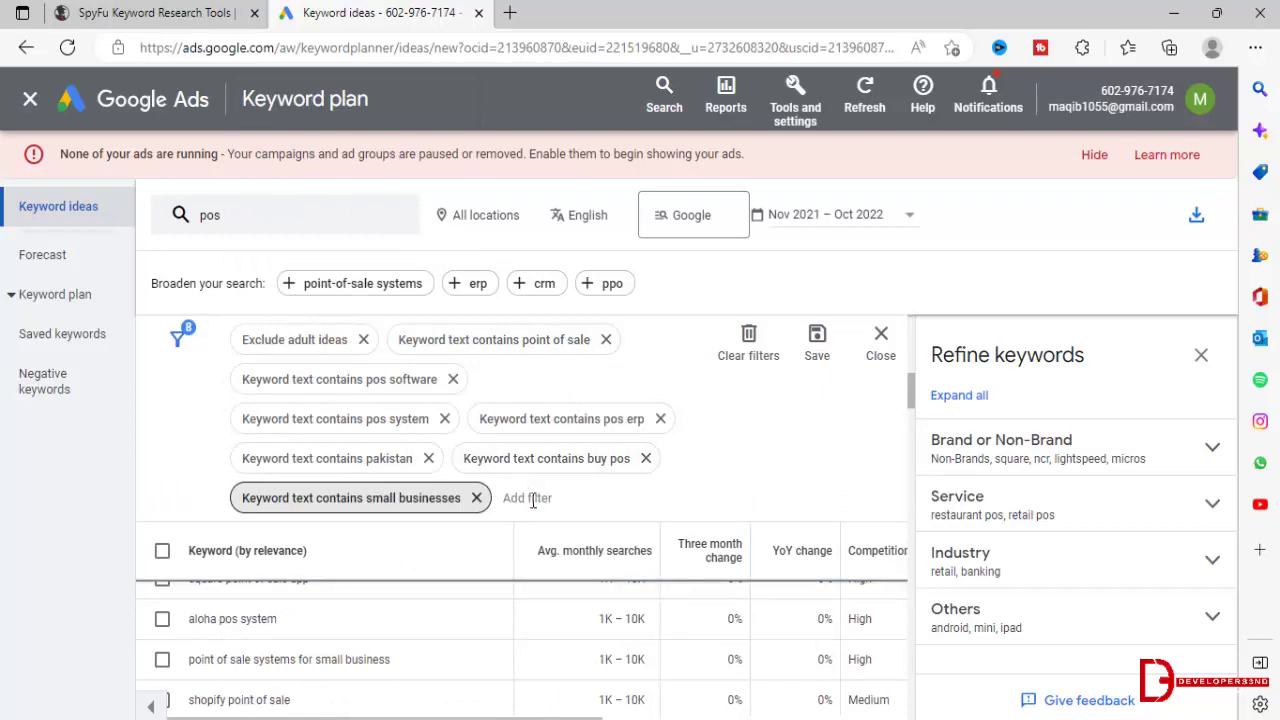
Step: Add another keyword filter for text containing "retail software"
{"action": "scroll", "coordinate": [908, 400], "scroll_direction": "down", "scroll_amount": 2}
{"action": "left_click_drag", "start_coordinate": [907, 396], "coordinate": [498, 356]}
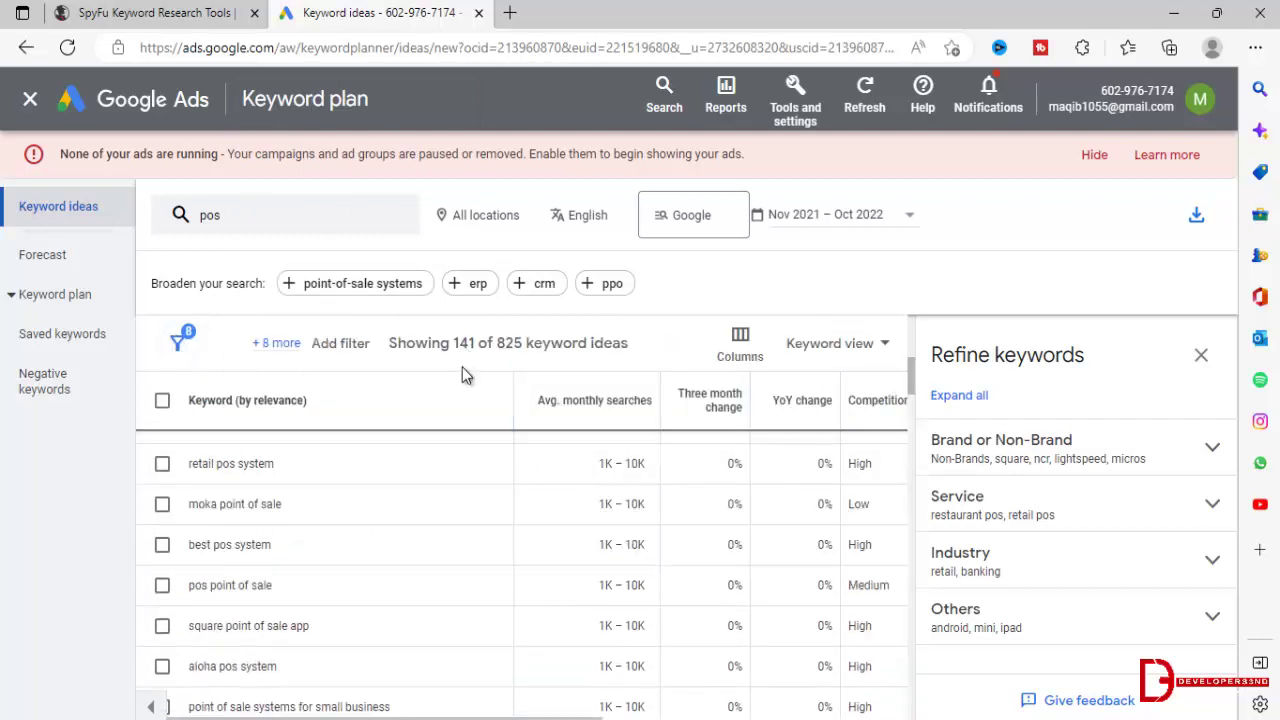
{"action": "left_click", "coordinate": [340, 343]}
{"action": "left_click", "coordinate": [571, 330]}
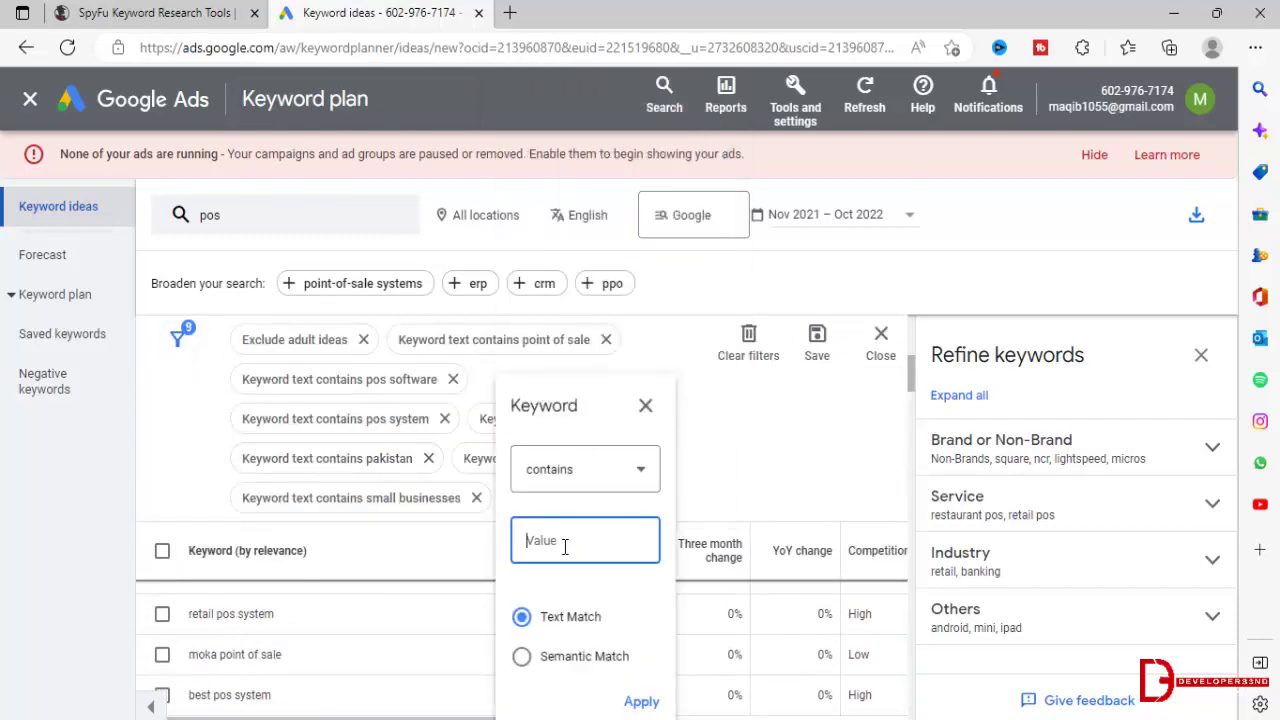
{"action": "type", "text": "retail software"}
{"action": "key", "text": "Return"}
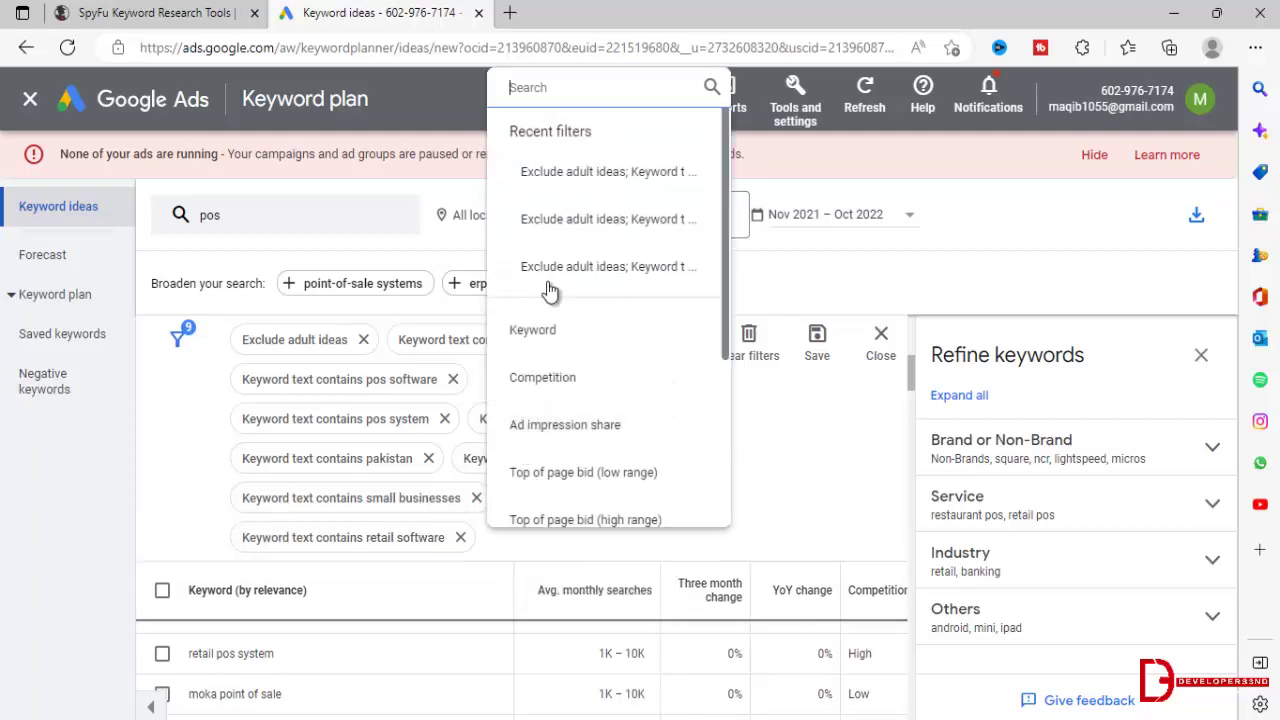
Step: Add another keyword filter for text containing "inventory management"
{"action": "left_click", "coordinate": [545, 331]}
{"action": "type", "text": "whole sale"}
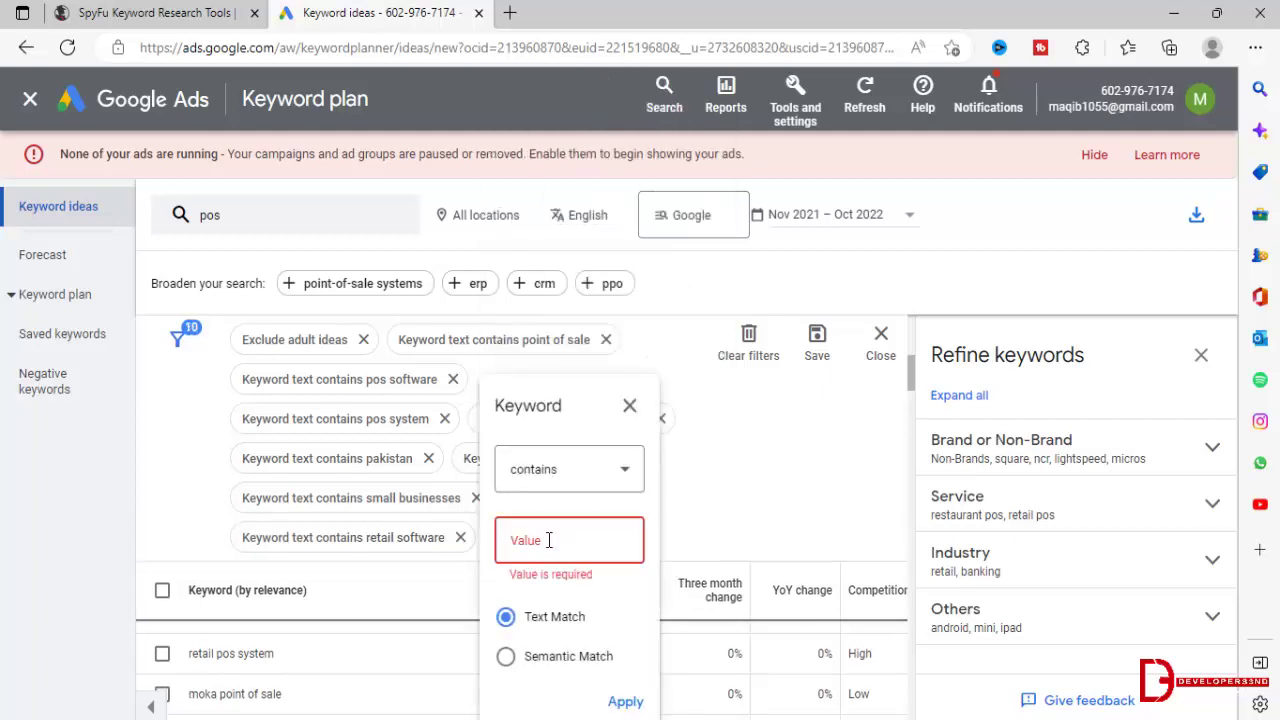
{"action": "type", "text": "inventory management"}
{"action": "left_click", "coordinate": [634, 703]}
Step: Add another keyword filter for text containing "stock management" and collapse the expanded filter list
{"action": "left_click", "coordinate": [568, 577]}
{"action": "left_click", "coordinate": [582, 364]}
{"action": "type", "text": "stock a"}
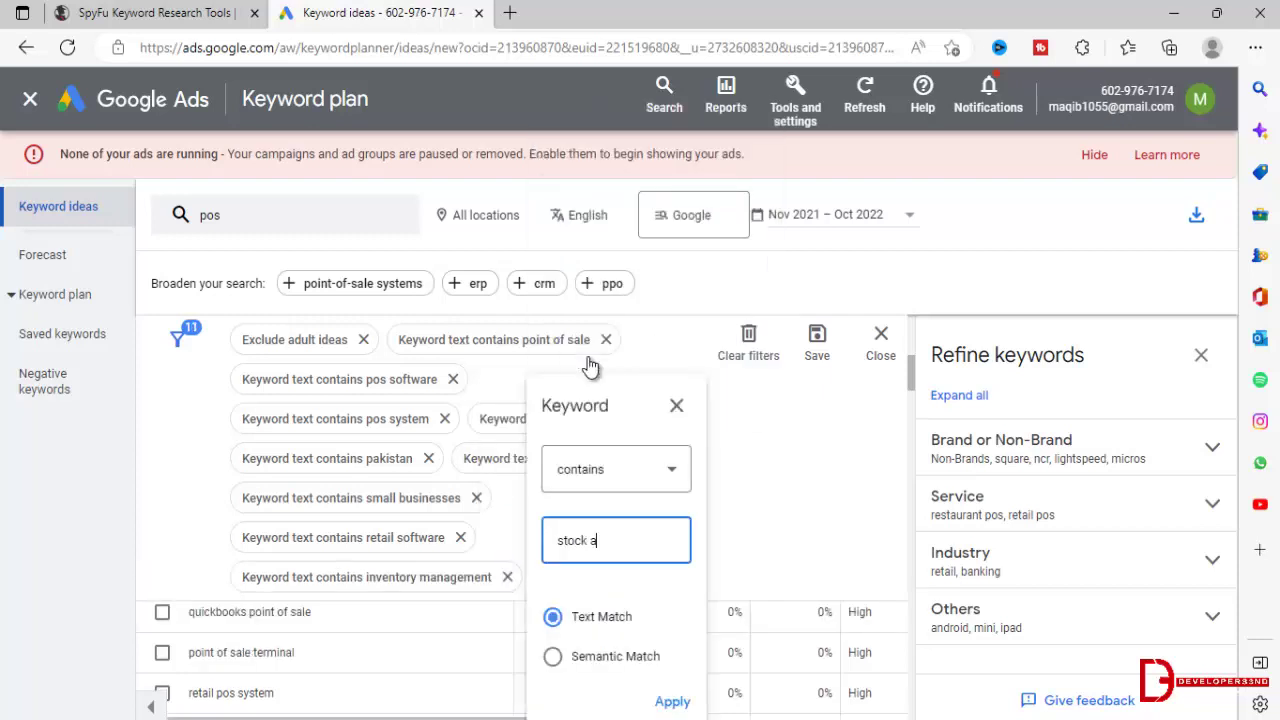
{"action": "type", "text": "anagement"}
{"action": "left_click", "coordinate": [668, 701]}
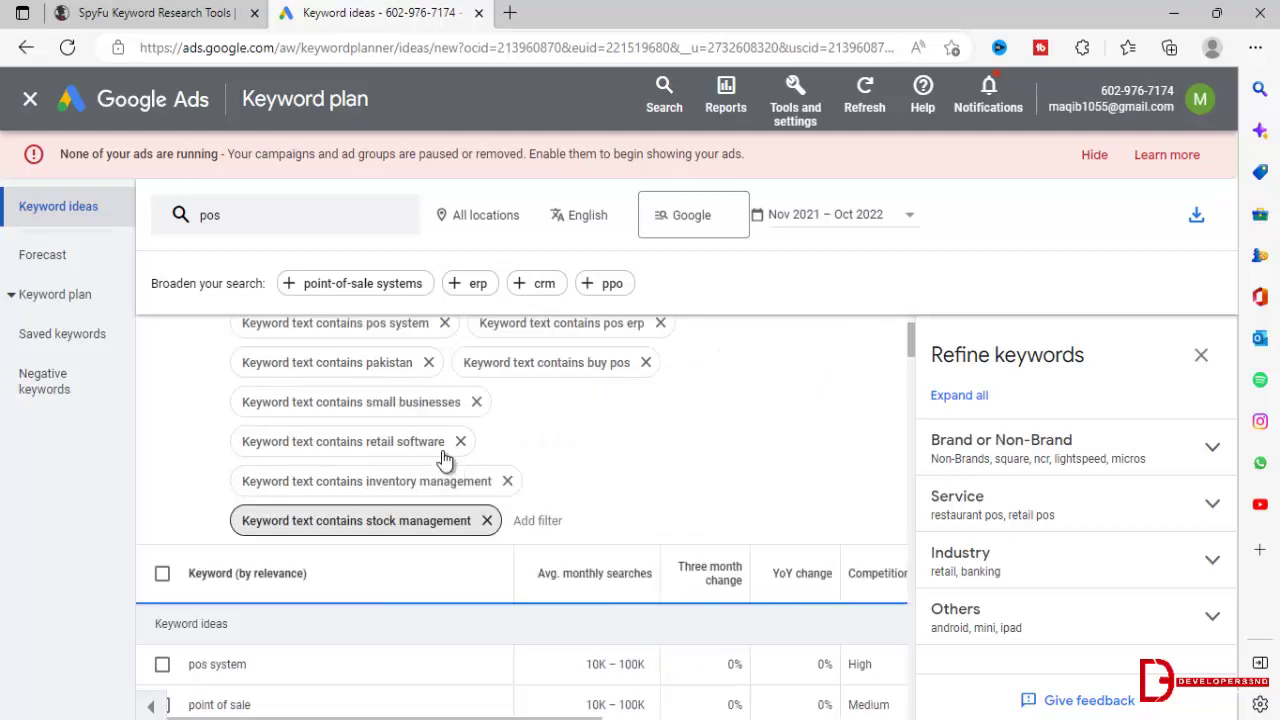
{"action": "scroll", "coordinate": [381, 641], "scroll_direction": "down", "scroll_amount": 1}
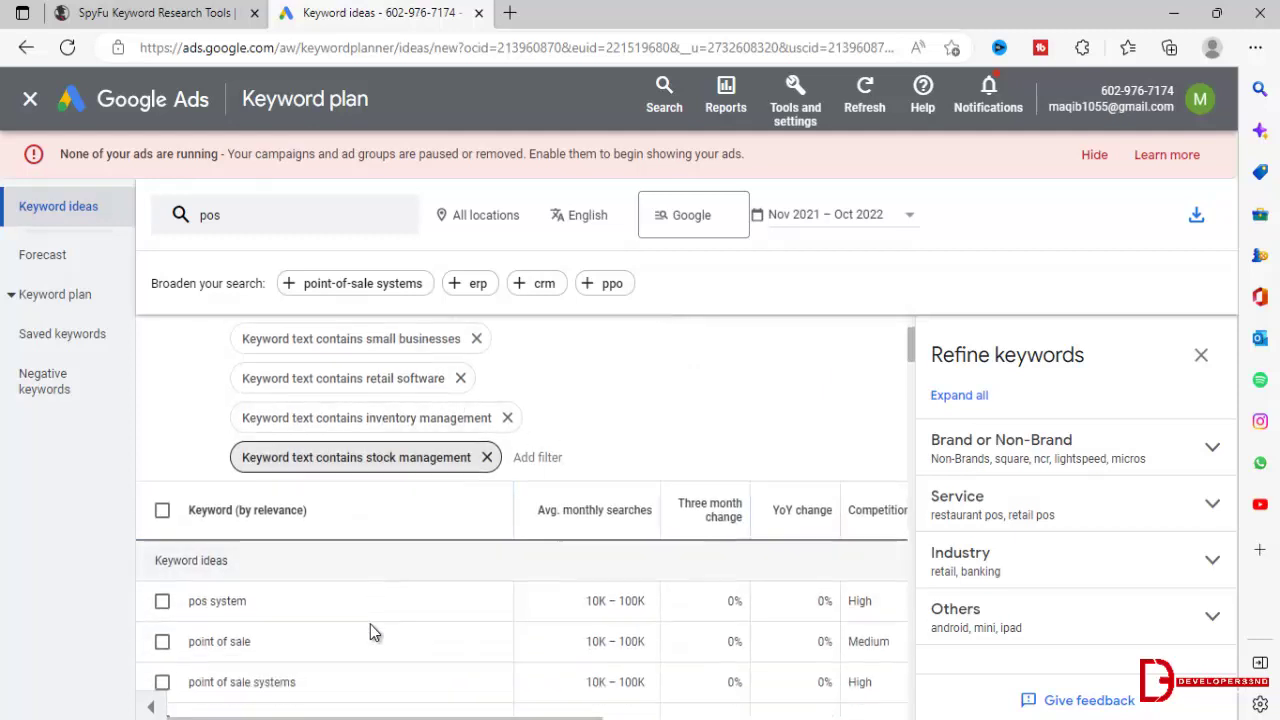
{"action": "left_click_drag", "start_coordinate": [911, 346], "coordinate": [912, 330]}
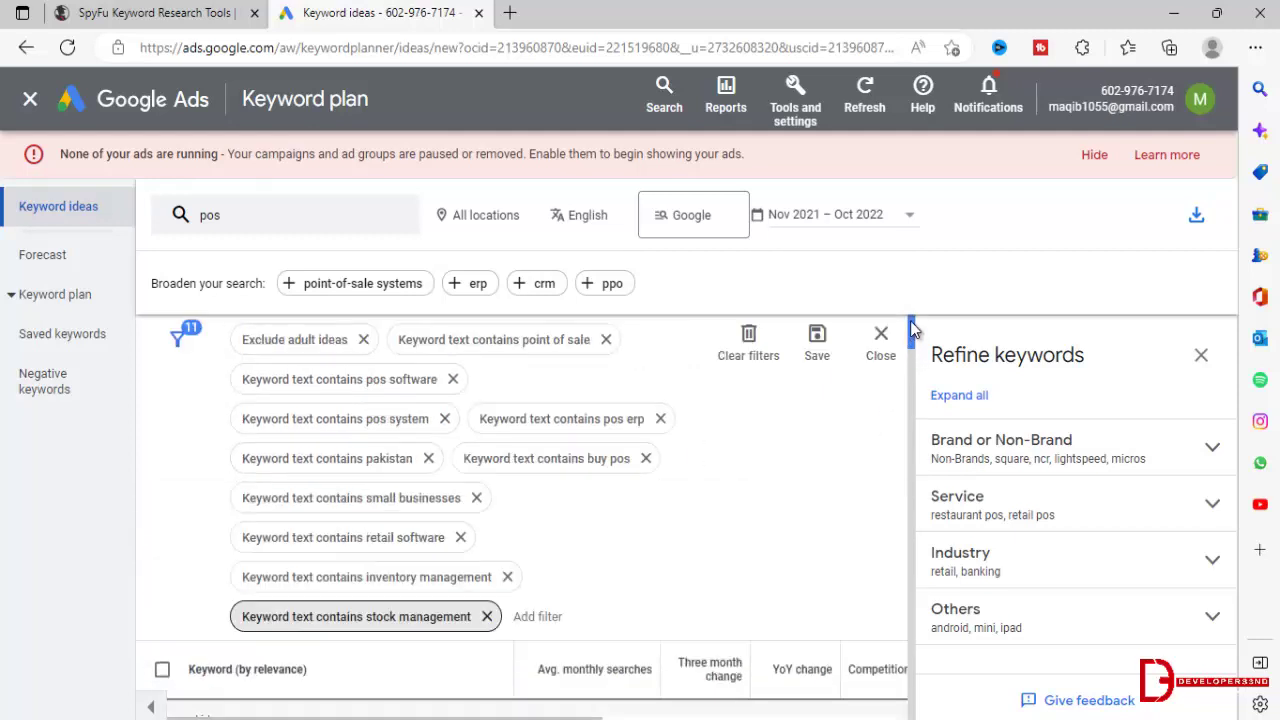
{"action": "left_click", "coordinate": [880, 340]}
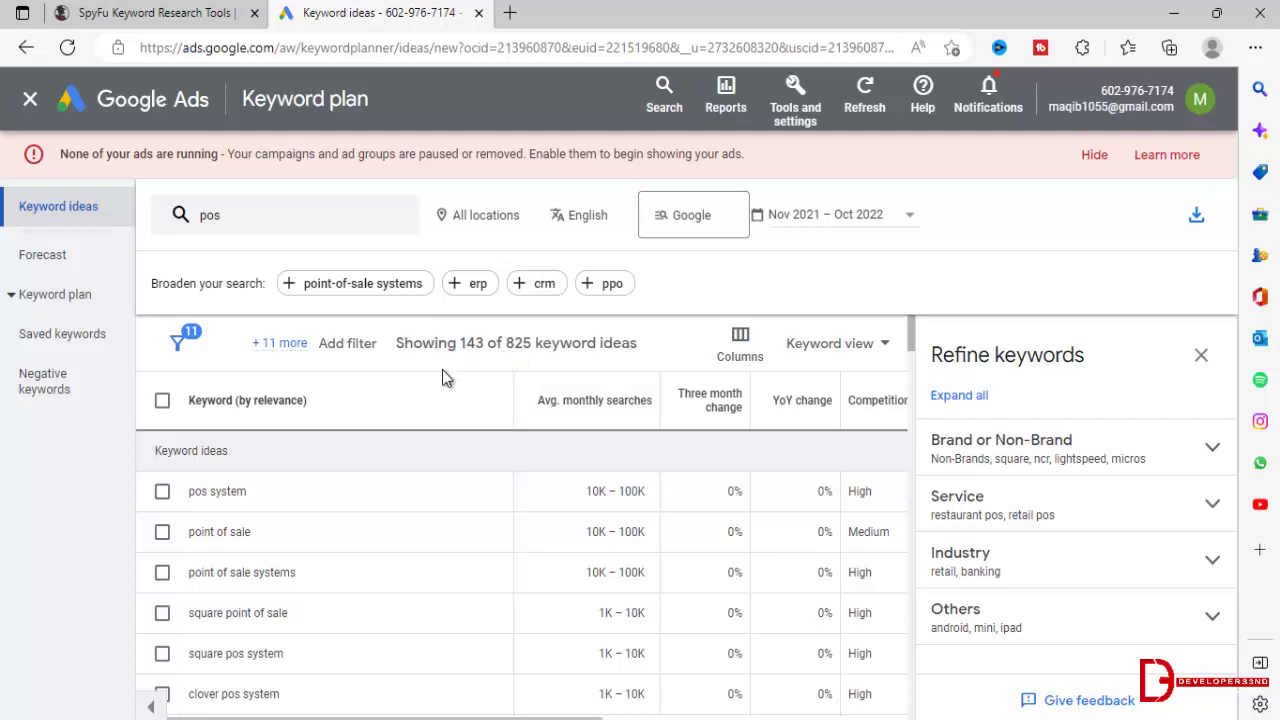
{"action": "scroll", "coordinate": [248, 550], "scroll_direction": "down", "scroll_amount": 1}
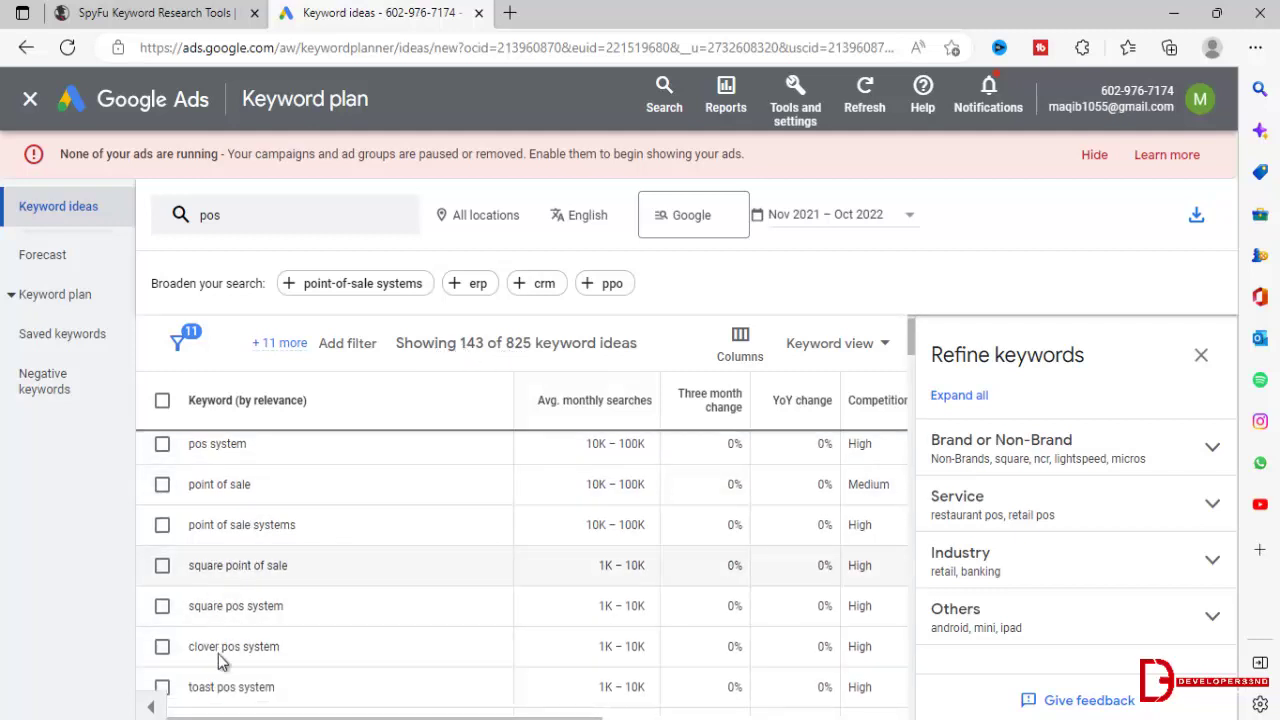
{"action": "scroll", "coordinate": [228, 625], "scroll_direction": "down", "scroll_amount": 2}
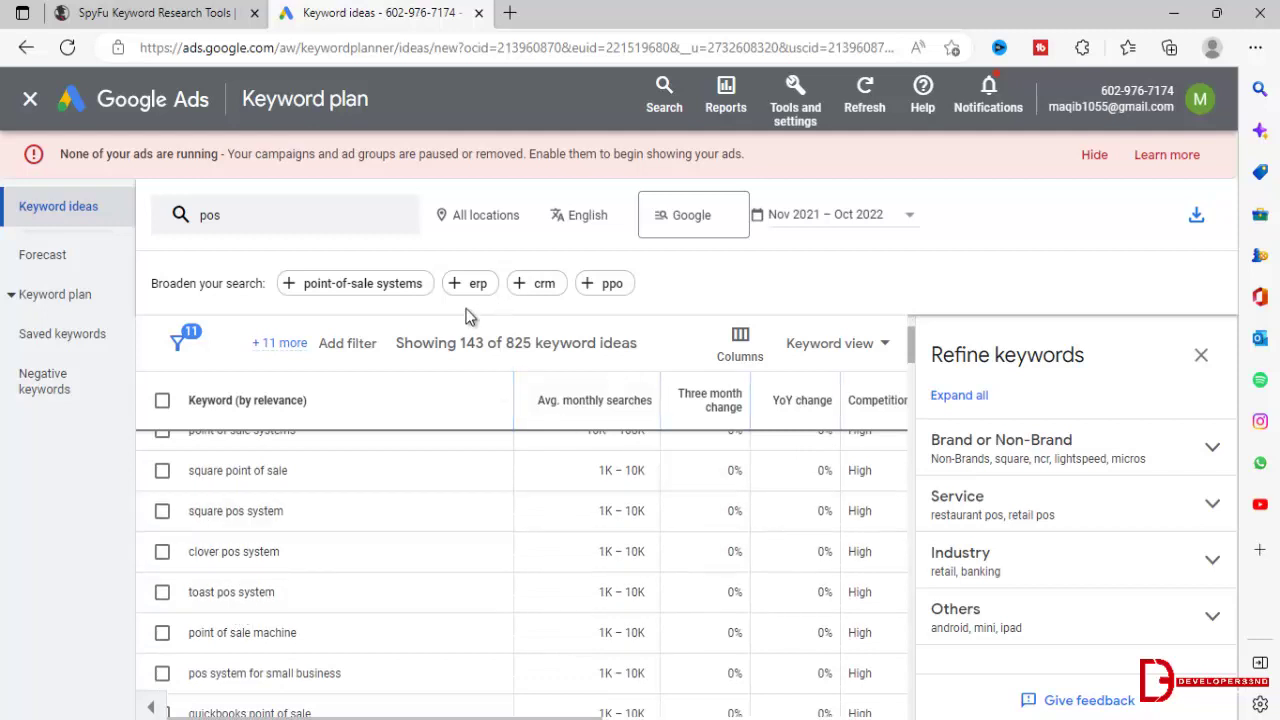
{"action": "left_click", "coordinate": [350, 343]}
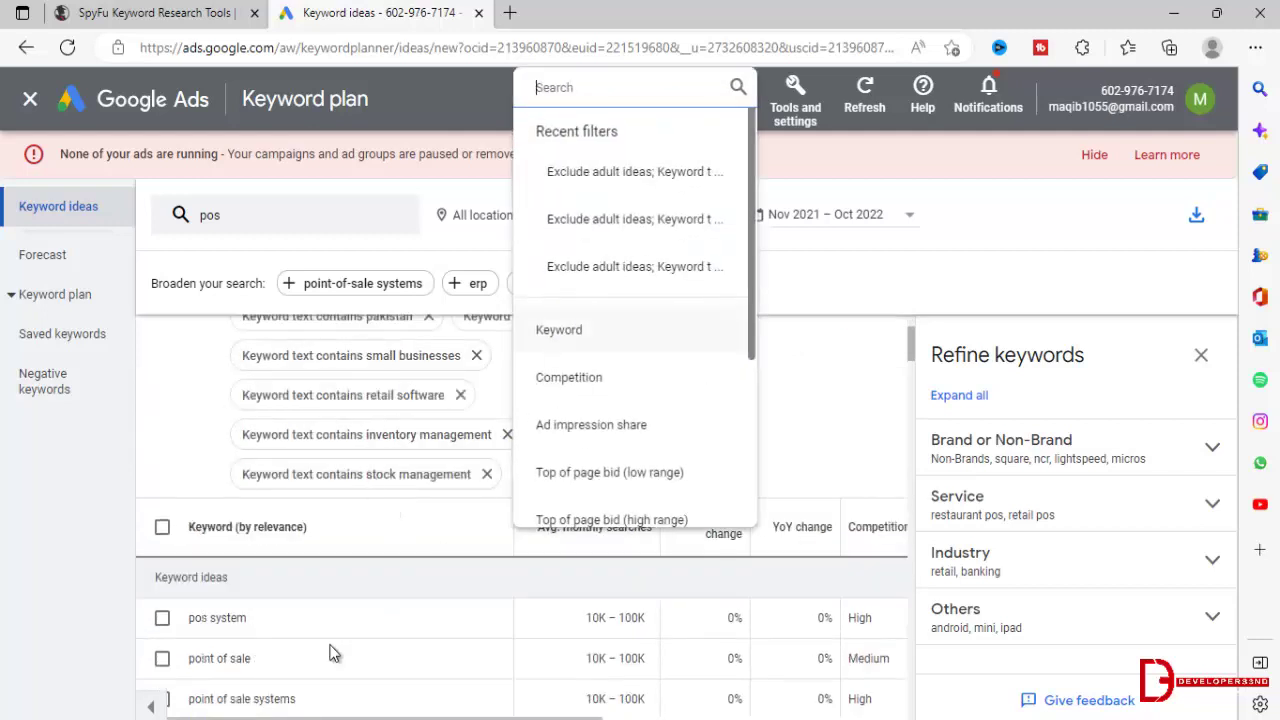
{"action": "scroll", "coordinate": [650, 510], "scroll_direction": "down", "scroll_amount": 1}
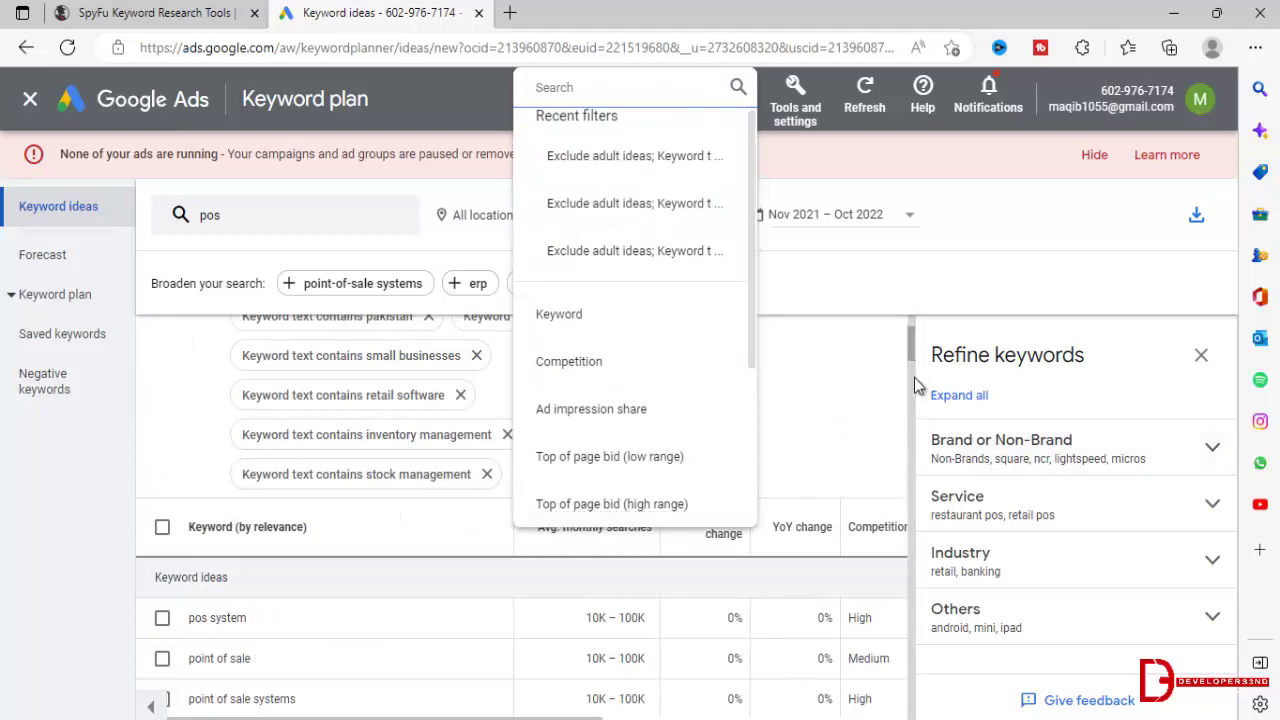
{"action": "mouse_move", "coordinate": [909, 353]}
{"action": "left_mouse_down"}
{"action": "mouse_move", "coordinate": [913, 397]}
{"action": "mouse_move", "coordinate": [913, 350]}
{"action": "left_mouse_up"}
{"action": "left_click", "coordinate": [1120, 280]}
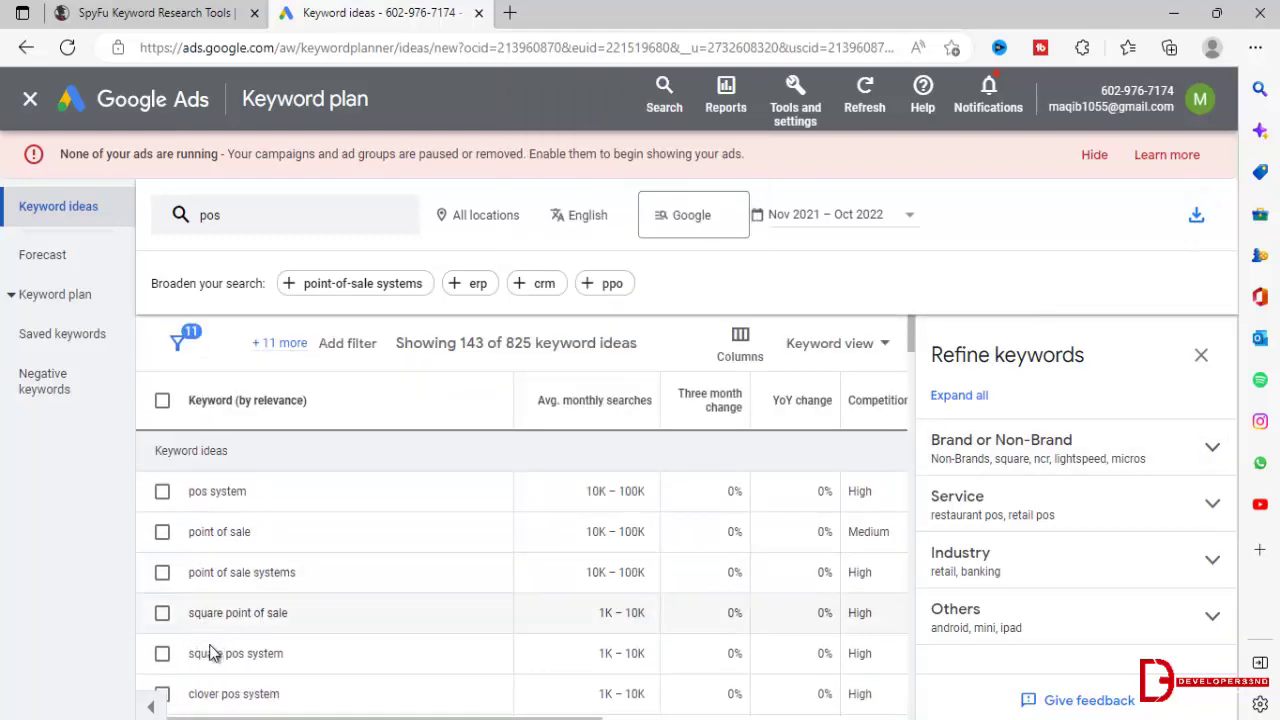
Step: Exclude the competitor brand from the keyword ideas with a filter for text that does not contain "clover"
{"action": "double_click", "coordinate": [203, 700]}
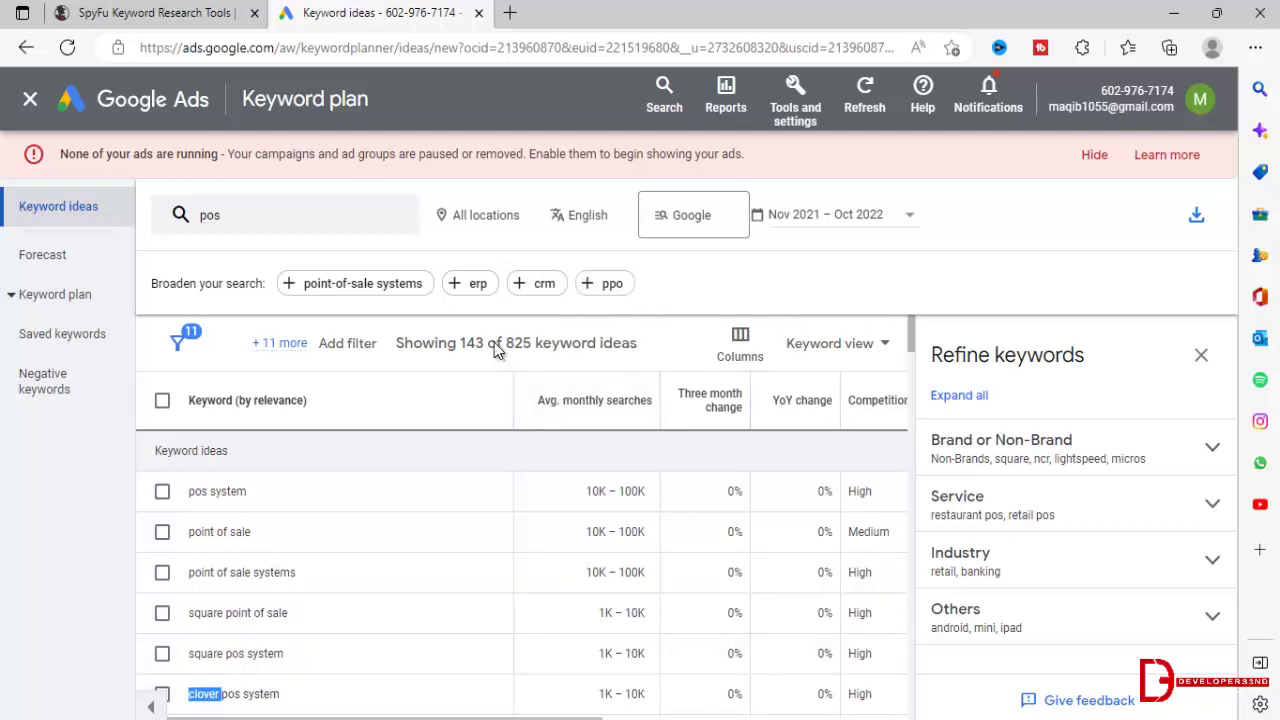
{"action": "left_click", "coordinate": [350, 343]}
{"action": "left_click", "coordinate": [607, 405]}
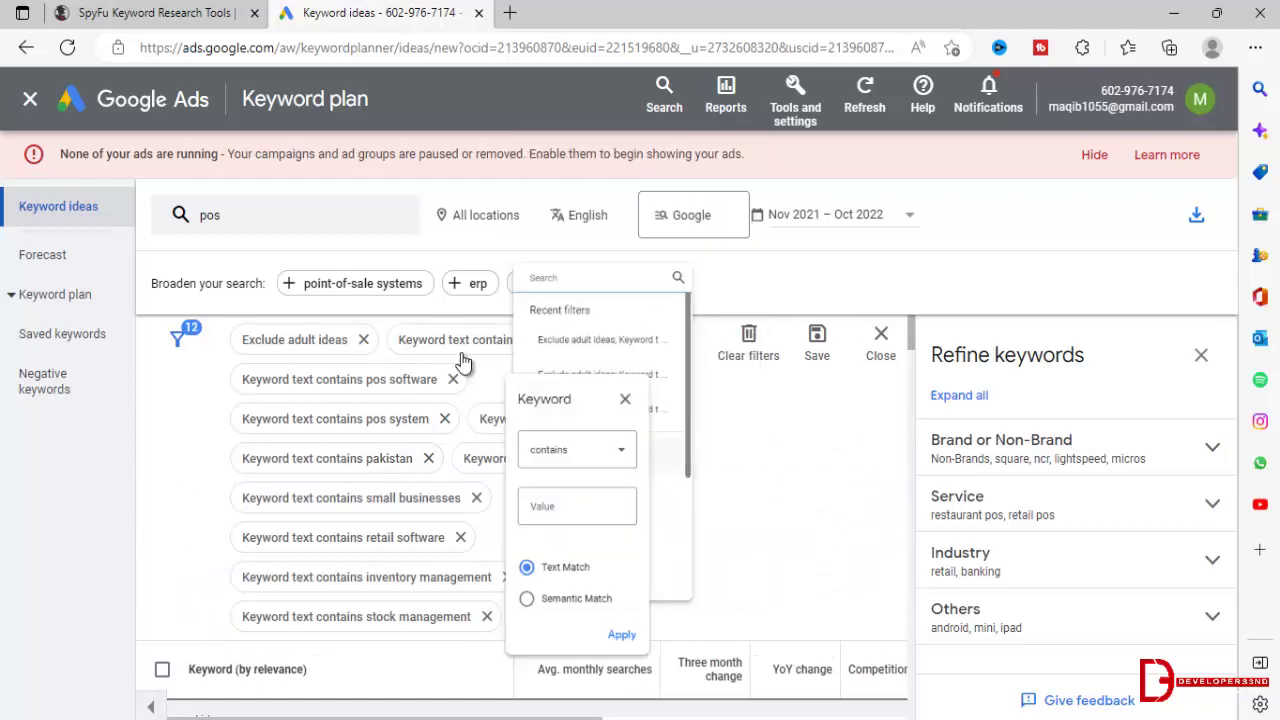
{"action": "left_click", "coordinate": [572, 472]}
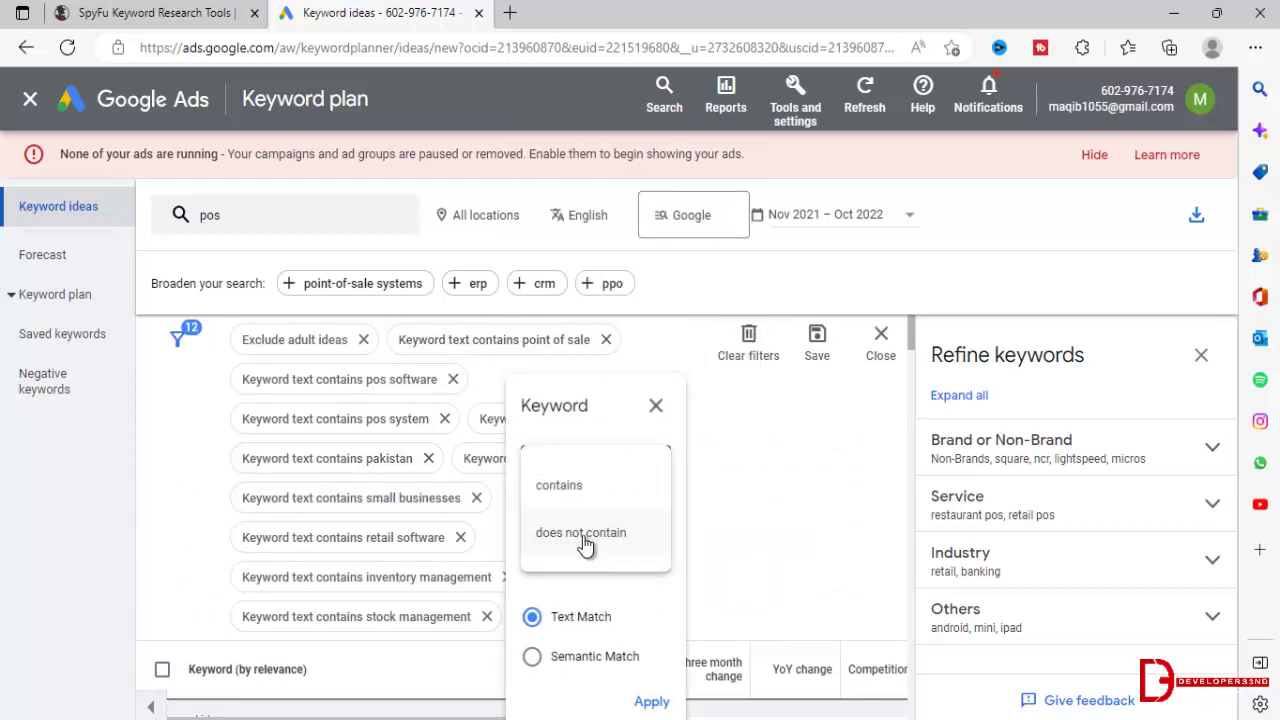
{"action": "left_click", "coordinate": [581, 533]}
{"action": "type", "text": "clover"}
{"action": "left_click", "coordinate": [651, 701]}
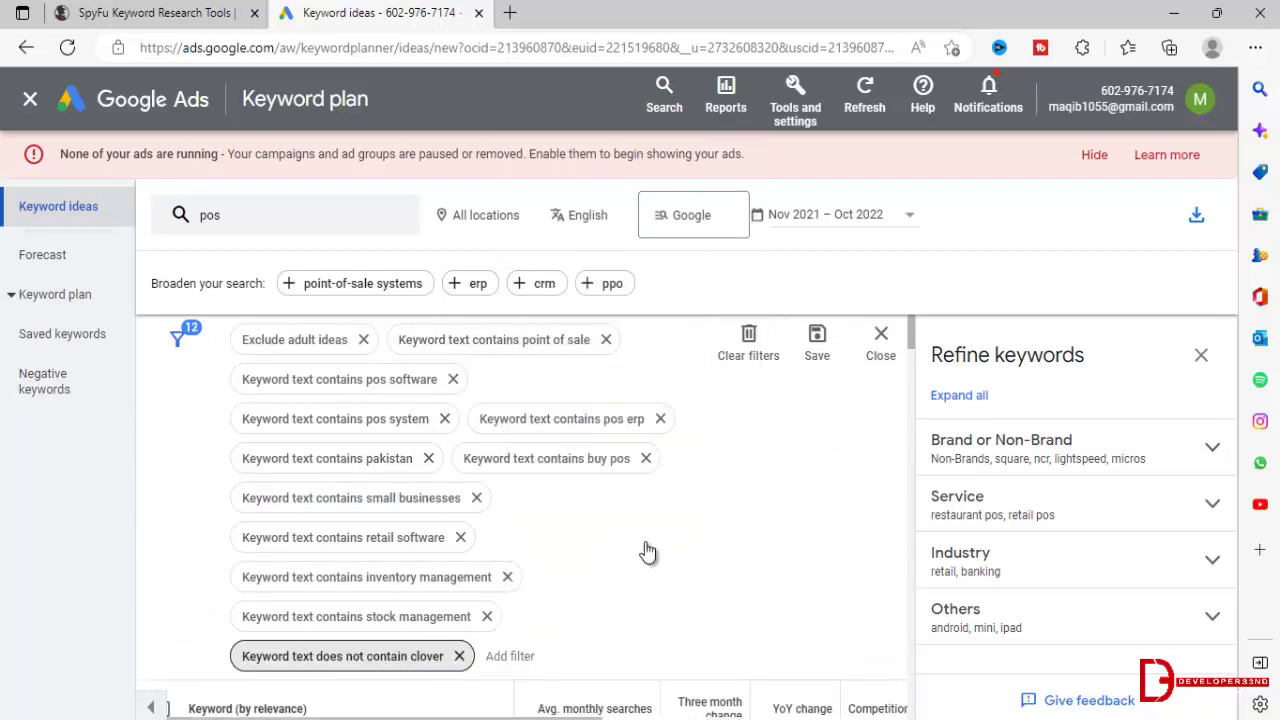
Step: Add another keyword filter for text that does not contain "square"
{"action": "left_click", "coordinate": [537, 653]}
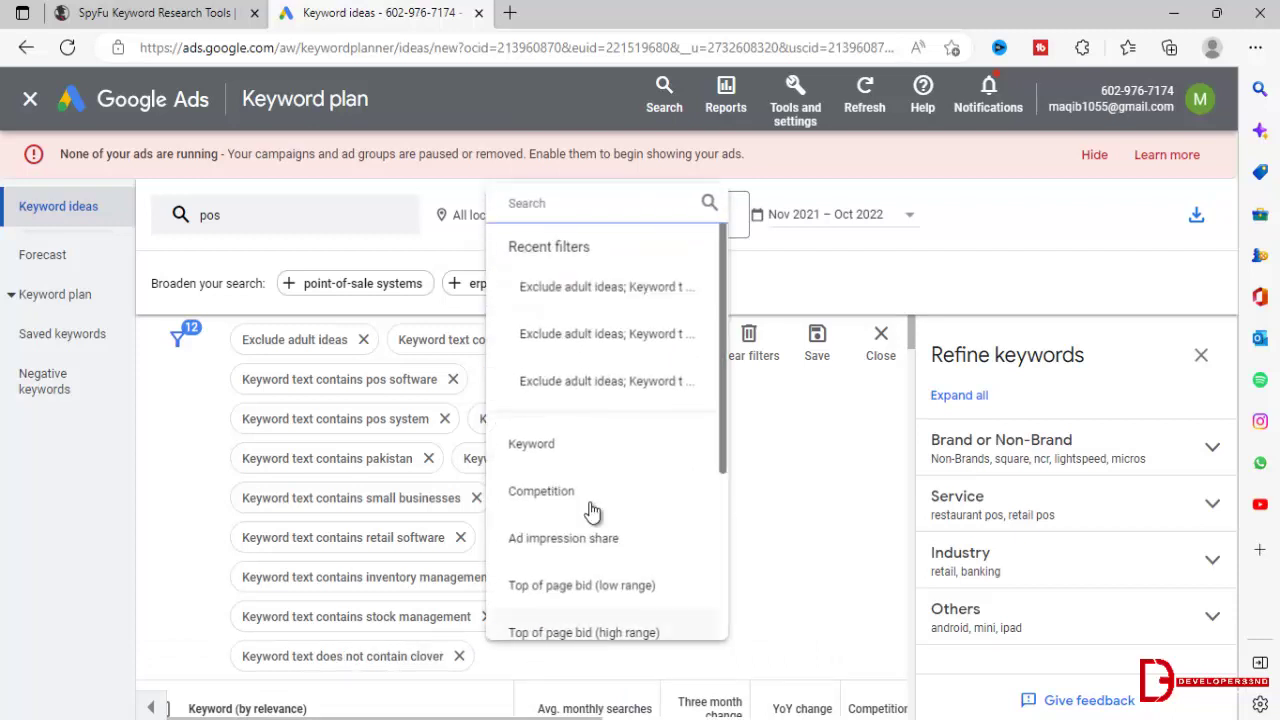
{"action": "left_click", "coordinate": [580, 446]}
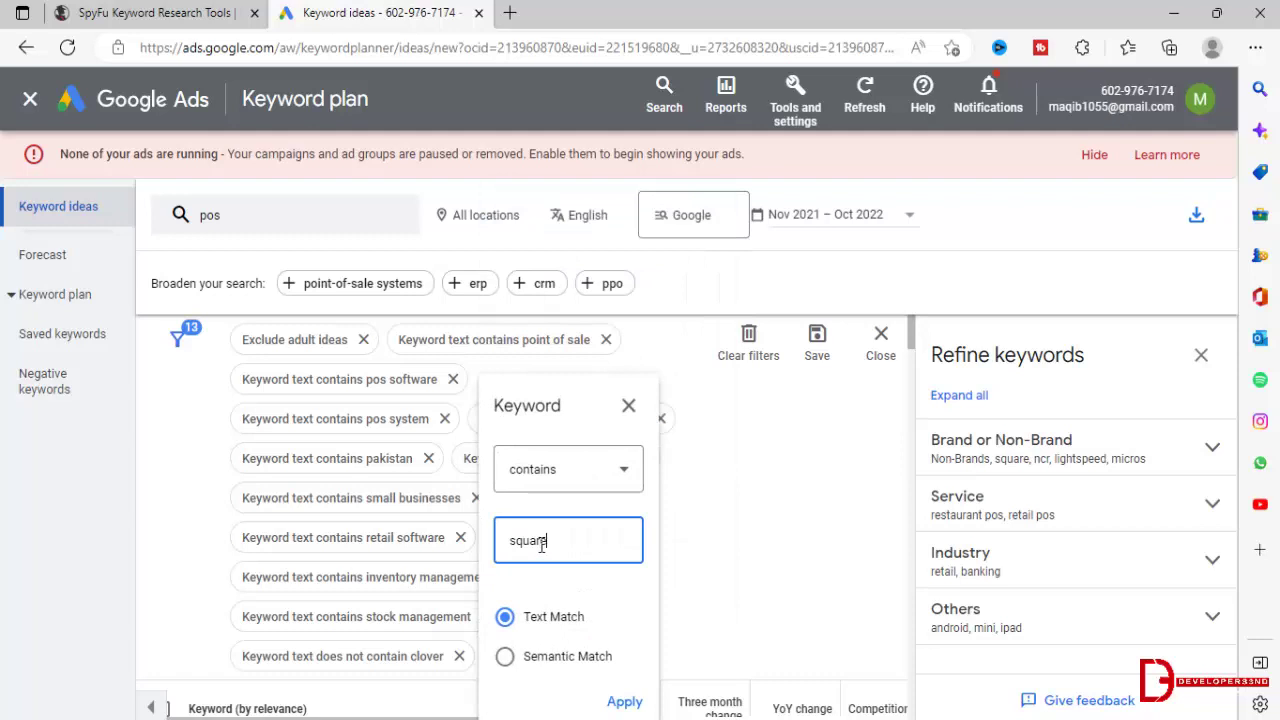
{"action": "left_click", "coordinate": [566, 482]}
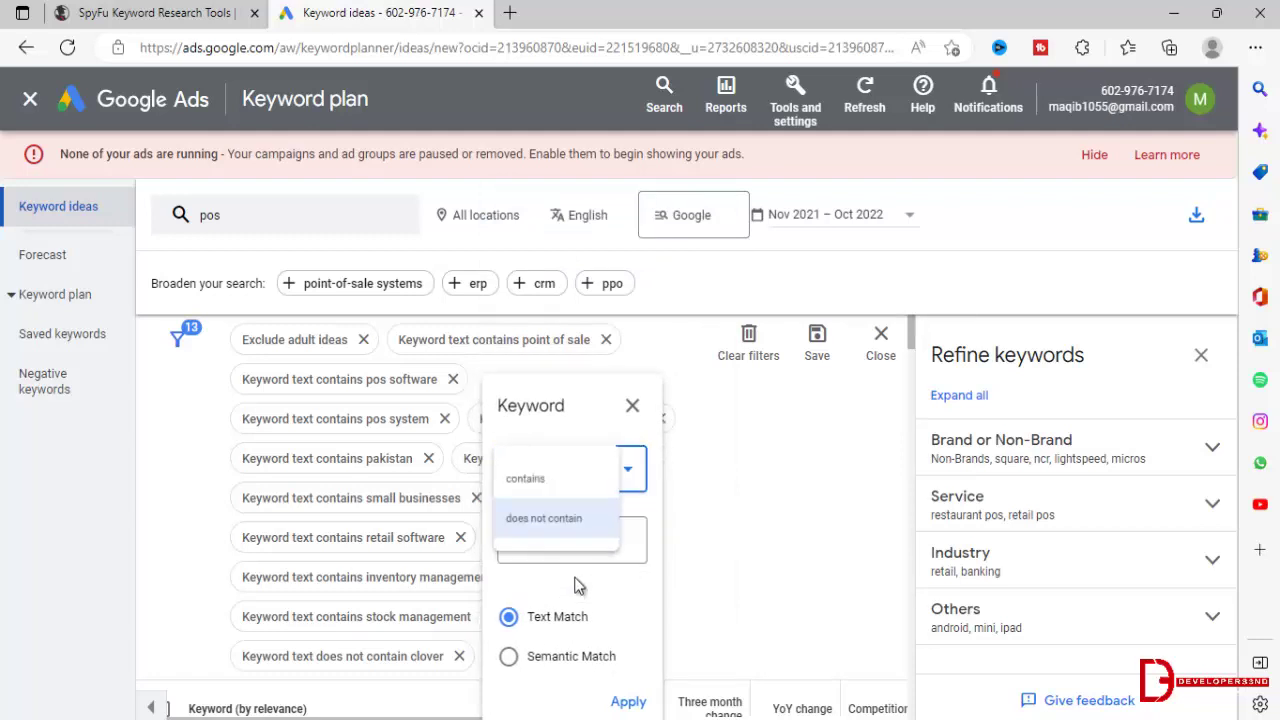
{"action": "left_click", "coordinate": [570, 525]}
{"action": "left_click", "coordinate": [628, 700]}
Step: Look over the filtered keyword ideas and download them as a report
{"action": "scroll", "coordinate": [520, 580], "scroll_direction": "down", "scroll_amount": 3}
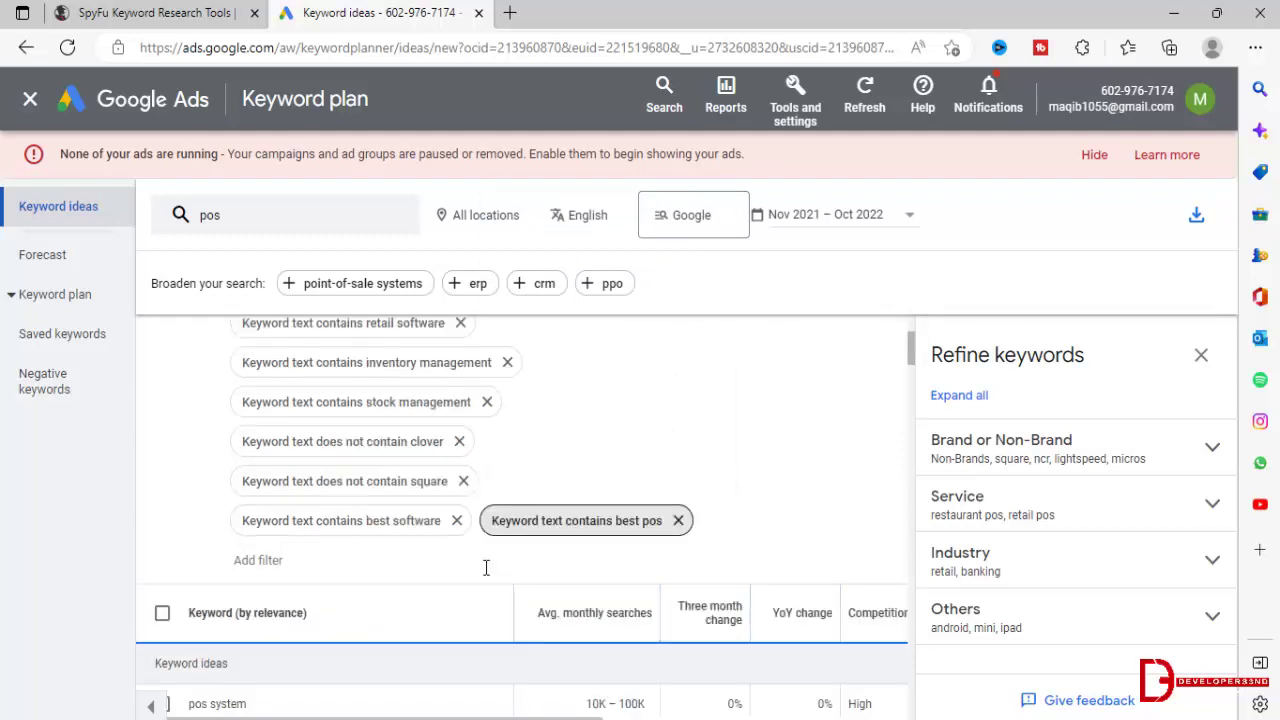
{"action": "left_click_drag", "start_coordinate": [911, 349], "coordinate": [911, 327]}
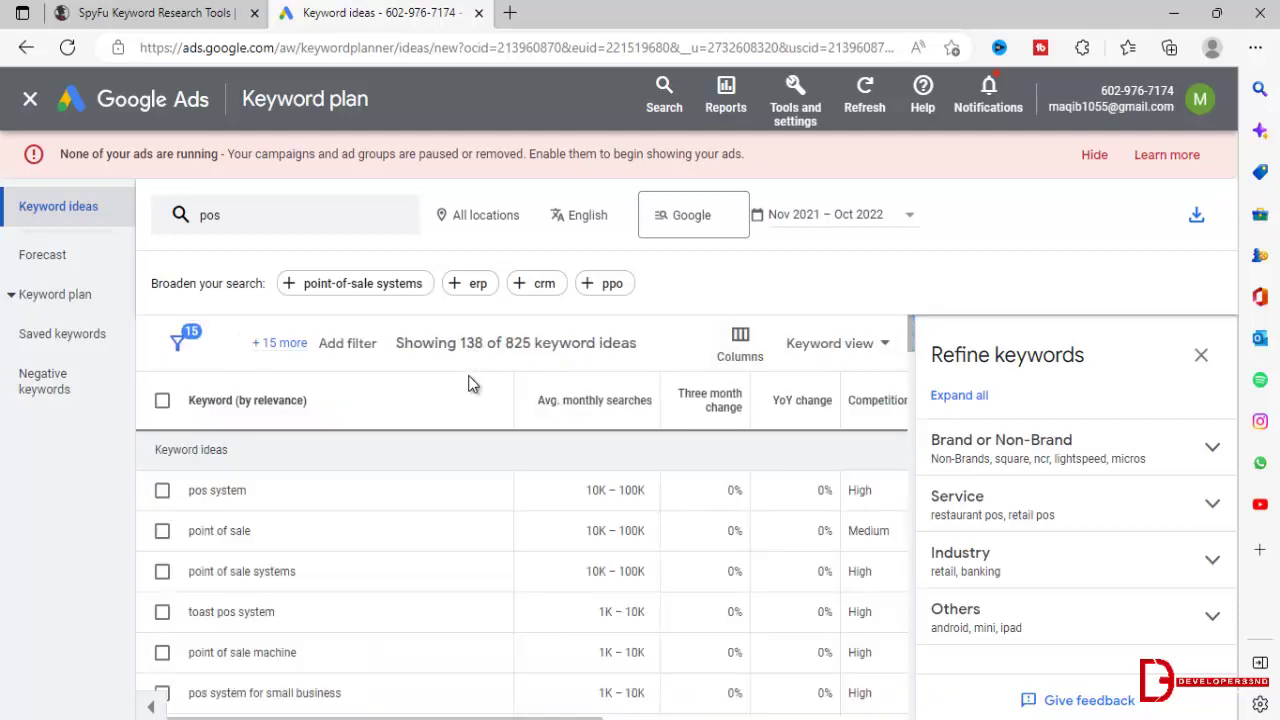
{"action": "scroll", "coordinate": [215, 672], "scroll_direction": "down", "scroll_amount": 1}
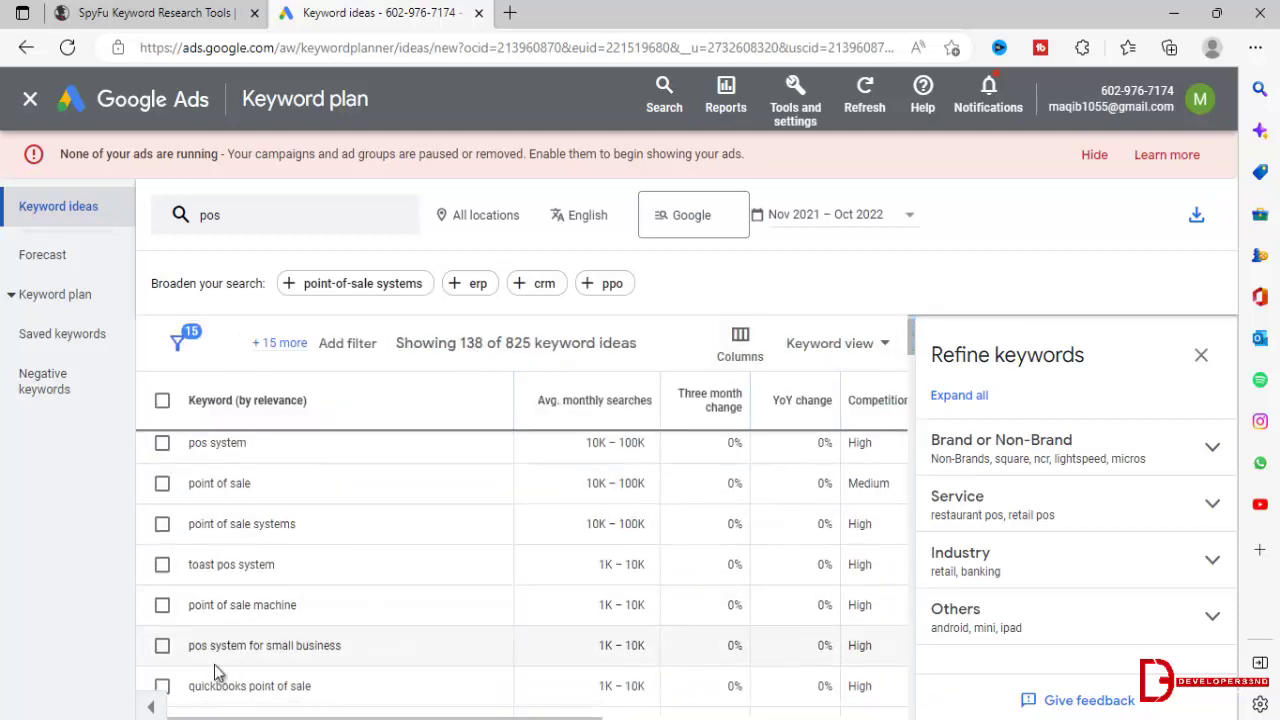
{"action": "scroll", "coordinate": [217, 672], "scroll_direction": "down", "scroll_amount": 3}
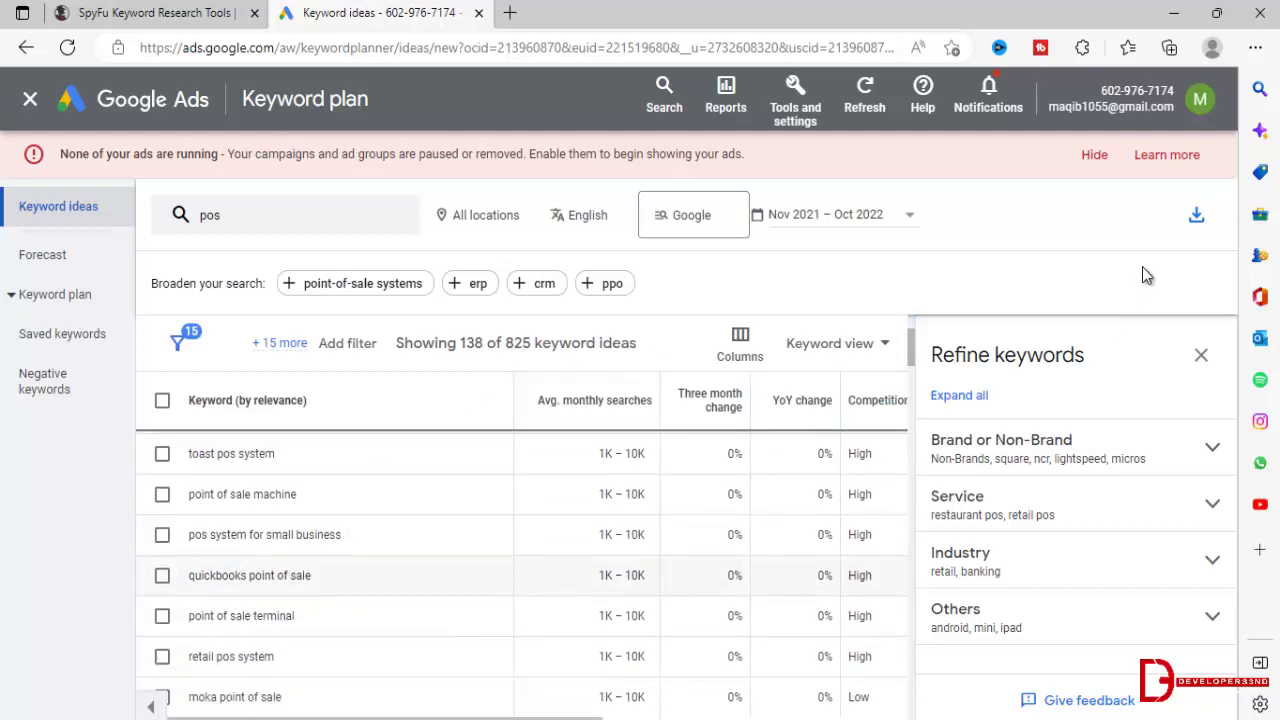
{"action": "left_click", "coordinate": [1196, 214]}
{"action": "left_click", "coordinate": [1112, 248]}
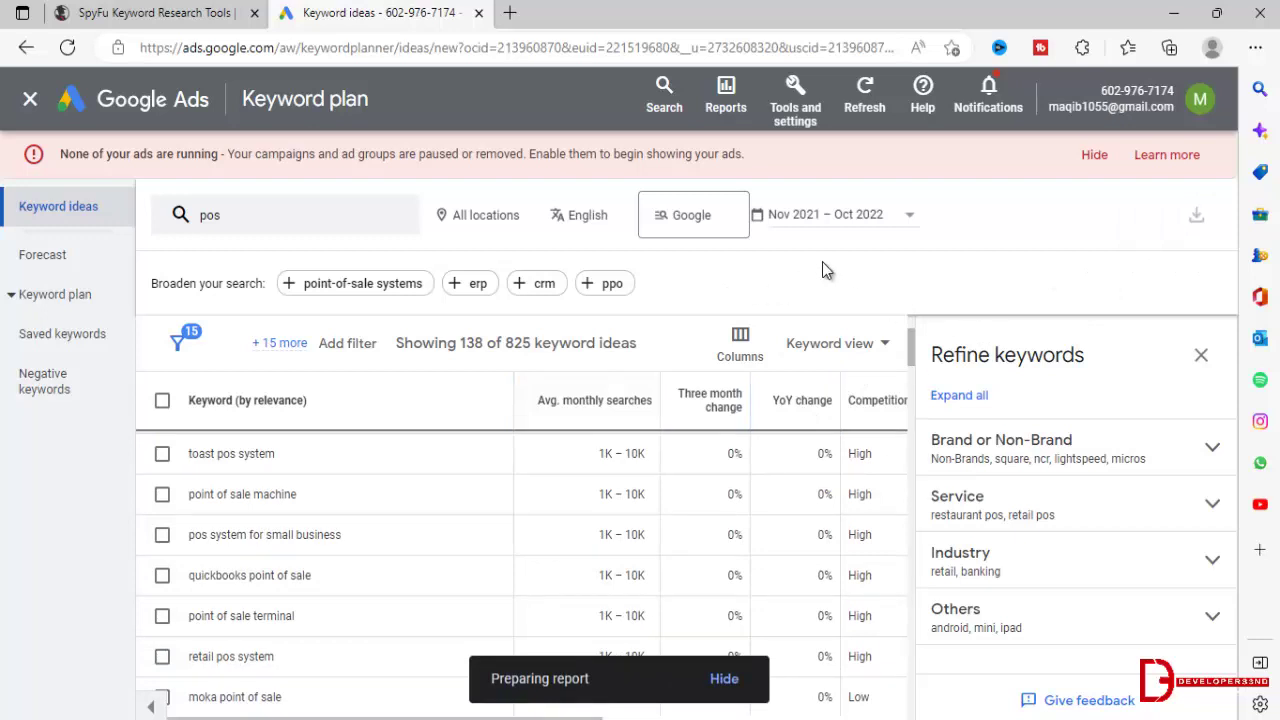
Step: Open the newly downloaded Keyword Stats CSV report in Excel and close the Office activation notice
{"action": "left_click", "coordinate": [1196, 214]}
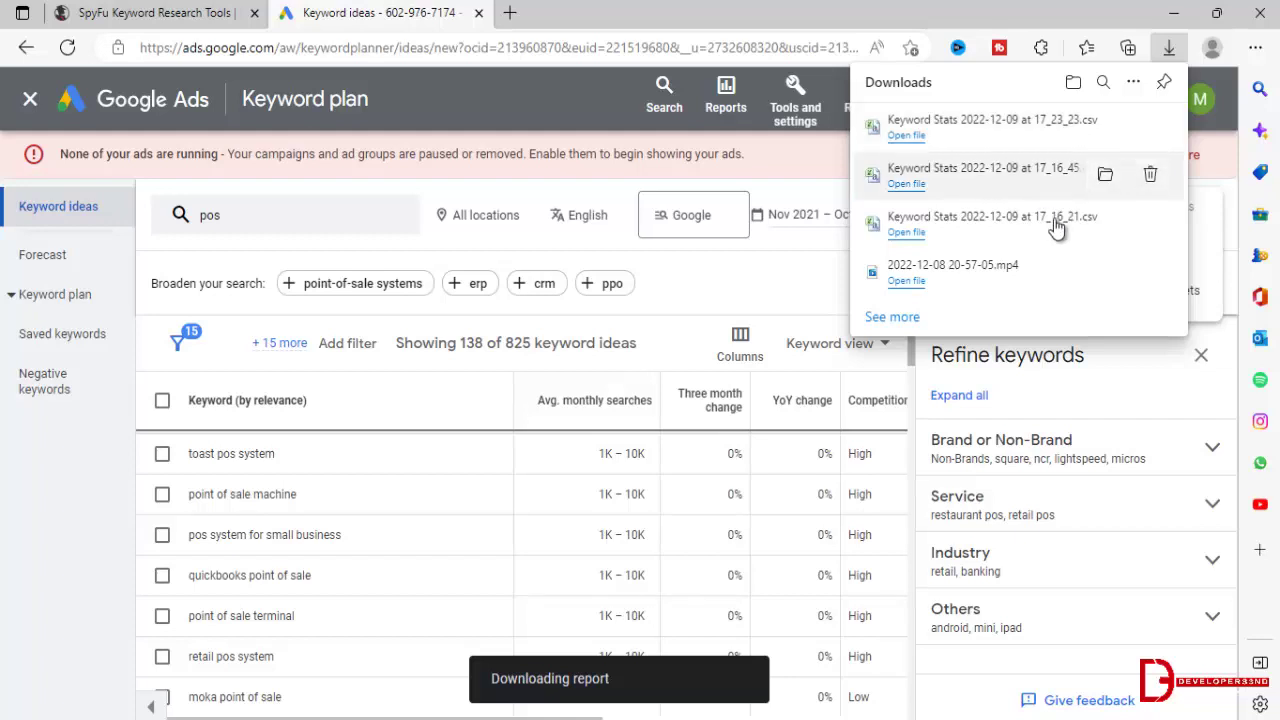
{"action": "left_click", "coordinate": [931, 137]}
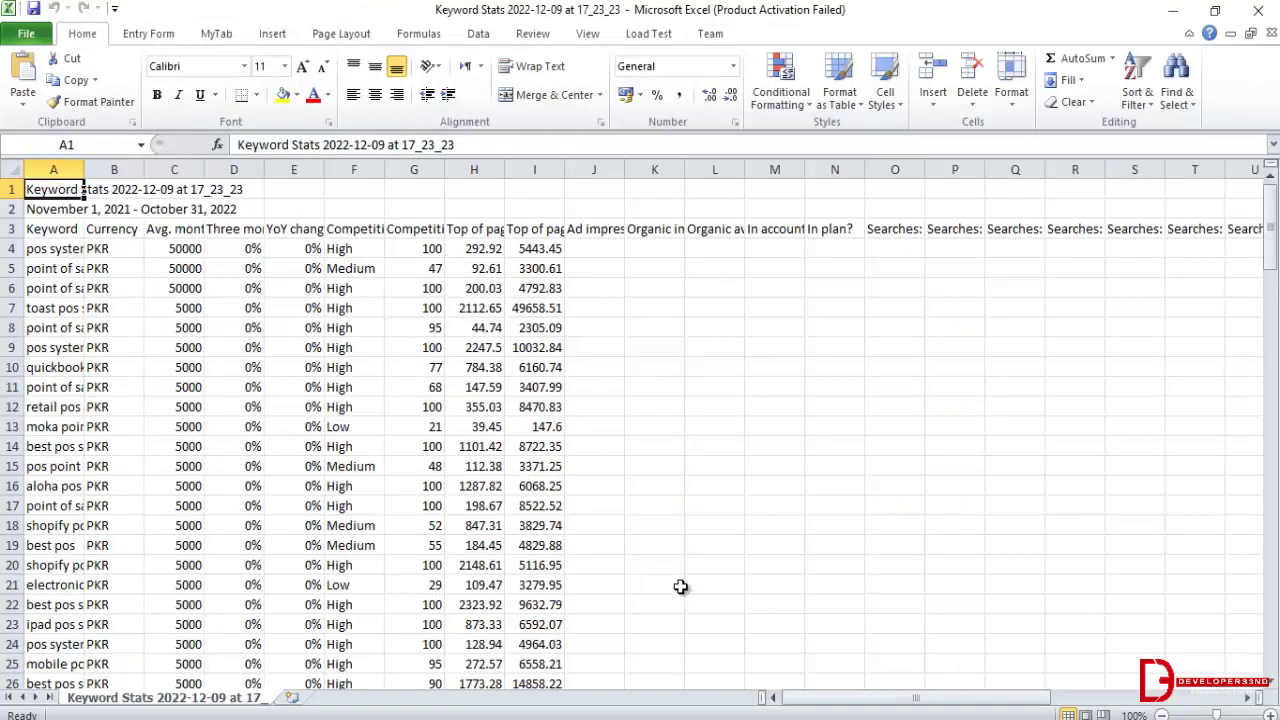
{"action": "left_click", "coordinate": [826, 555]}
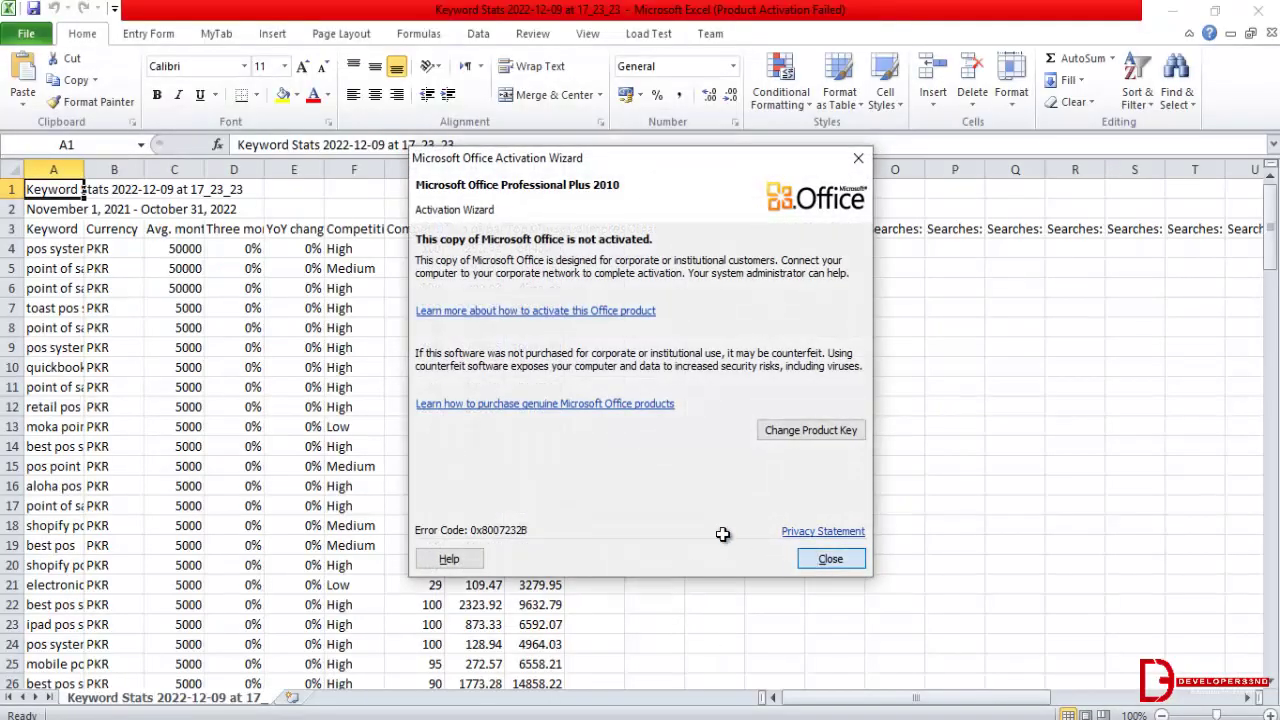
Step: Delete the entire first two rows holding the report title and date range above the column headings
{"action": "left_click_drag", "start_coordinate": [60, 190], "coordinate": [62, 210]}
{"action": "right_click", "coordinate": [64, 212]}
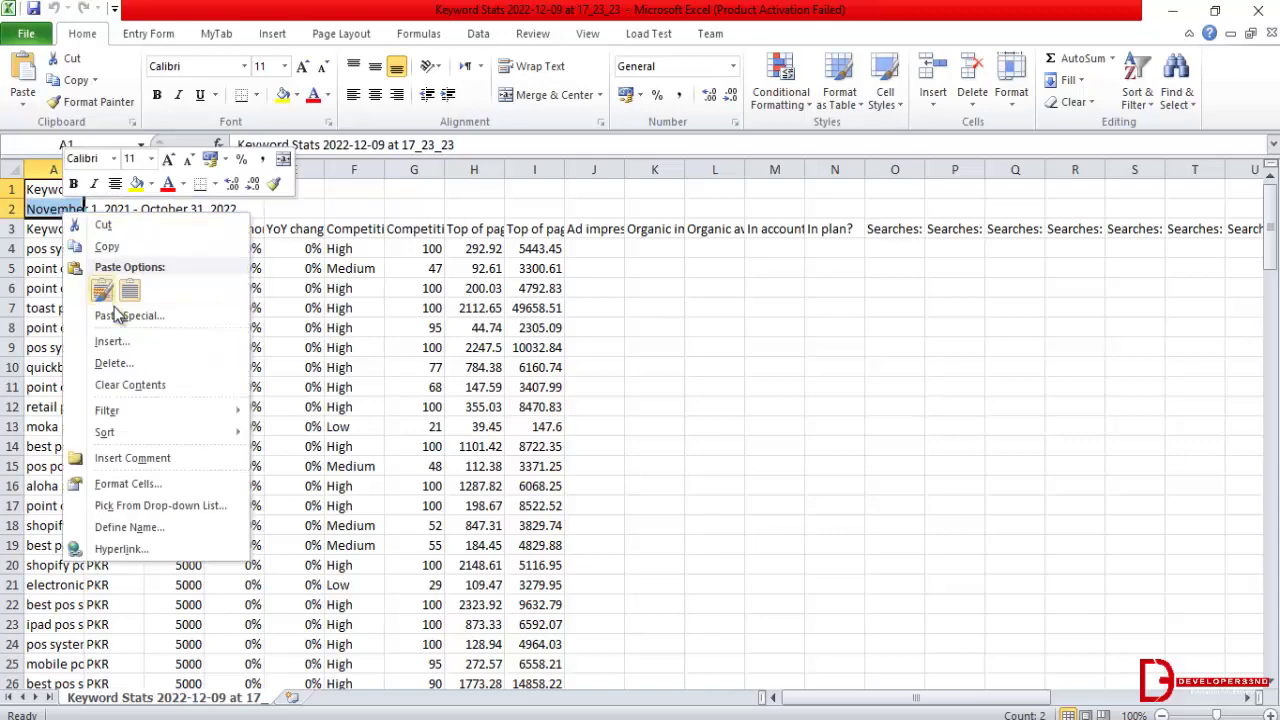
{"action": "left_click", "coordinate": [108, 362]}
{"action": "left_click", "coordinate": [85, 363]}
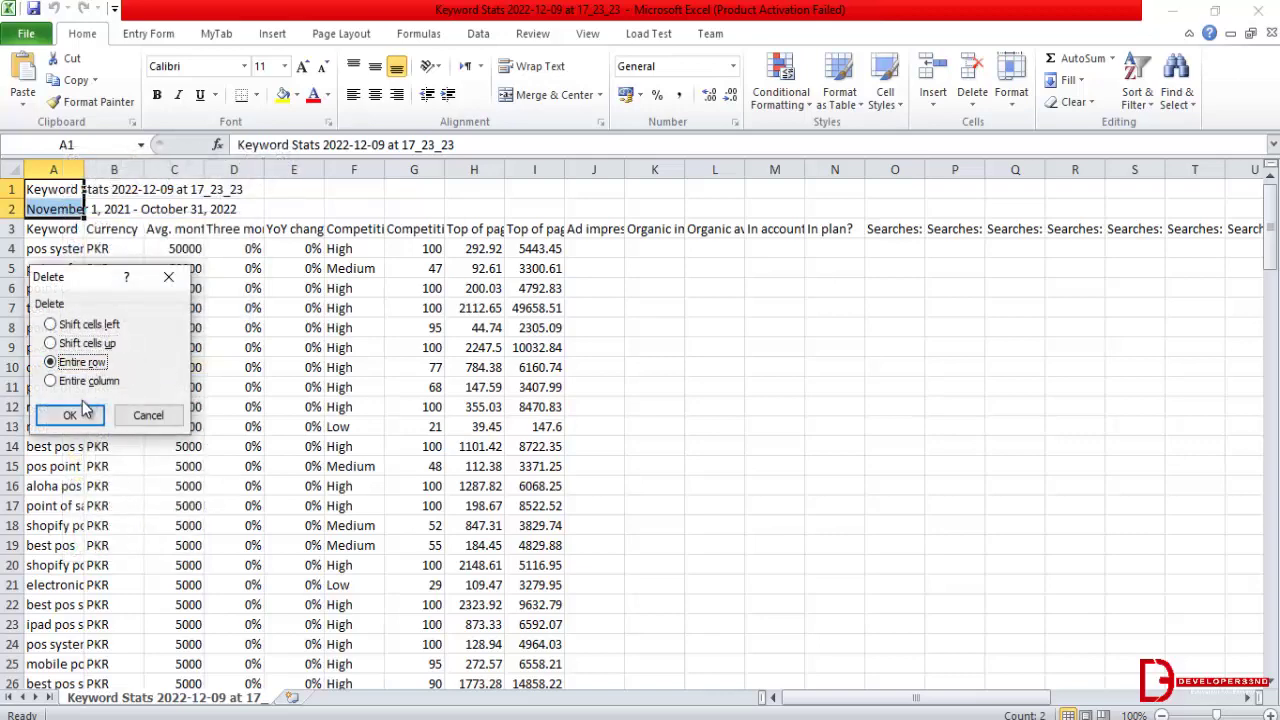
{"action": "left_click", "coordinate": [70, 415]}
{"action": "left_click", "coordinate": [180, 291]}
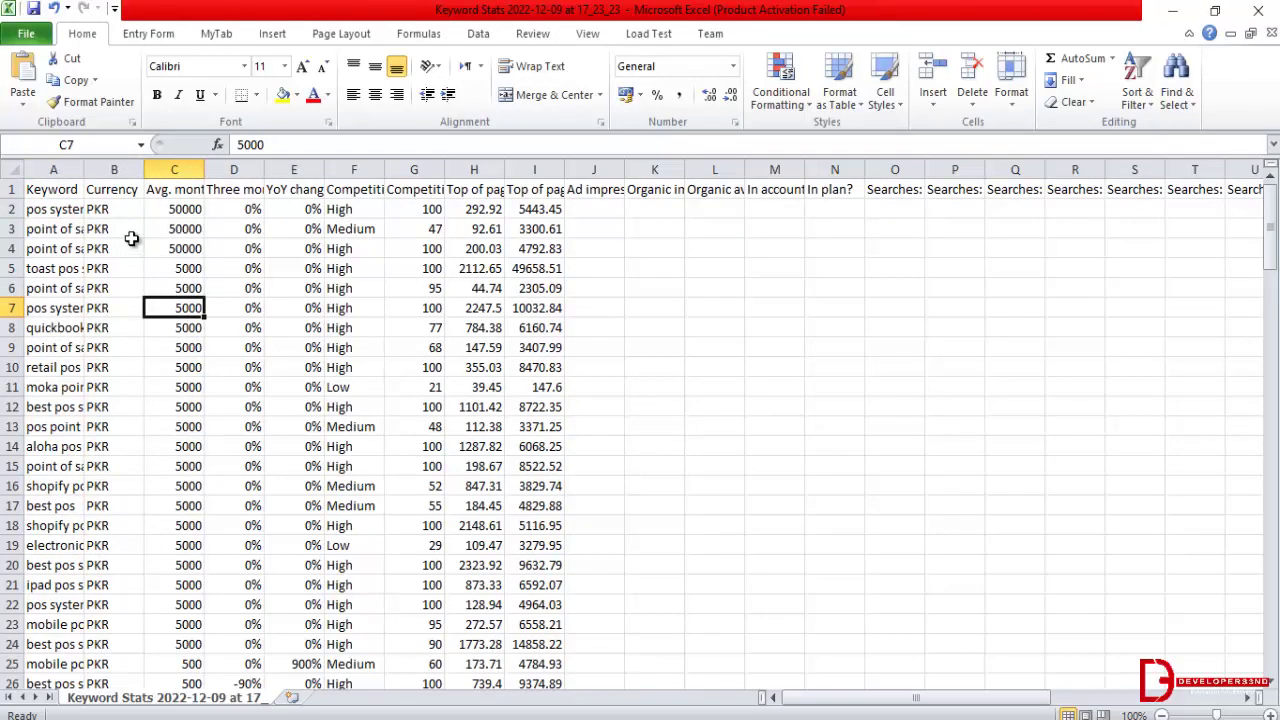
Step: Delete the entire Currency column from the sheet
{"action": "right_click", "coordinate": [121, 195]}
{"action": "left_click", "coordinate": [455, 293]}
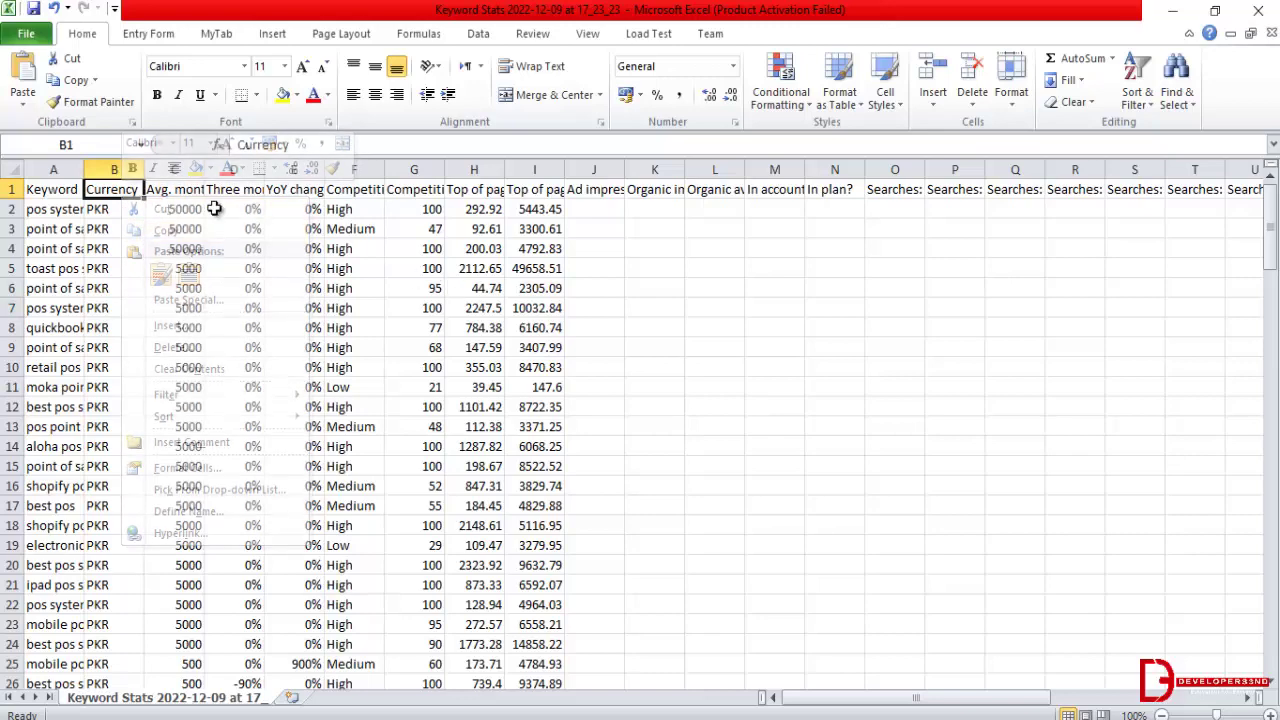
{"action": "right_click", "coordinate": [121, 189]}
{"action": "left_click", "coordinate": [175, 340]}
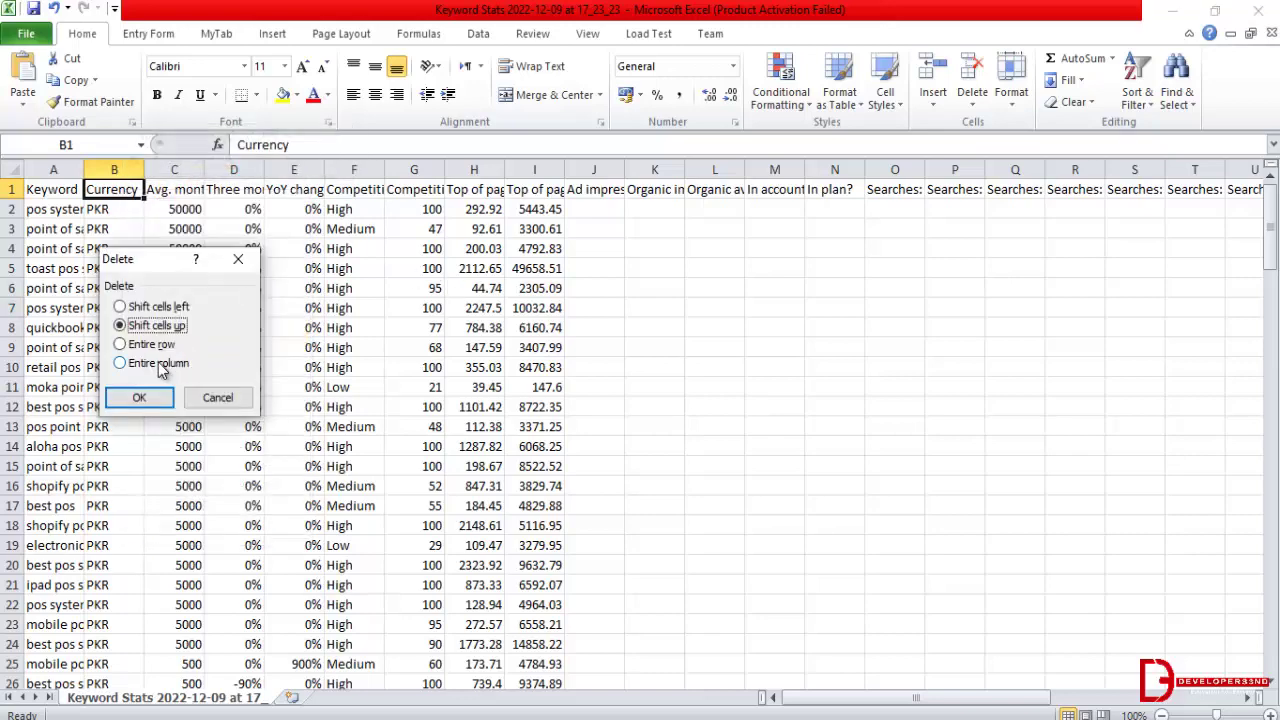
{"action": "left_click", "coordinate": [158, 364]}
{"action": "left_click", "coordinate": [138, 395]}
Step: Delete all columns from "Top of page bid (low range)" through to the end of the sheet
{"action": "left_click", "coordinate": [414, 189]}
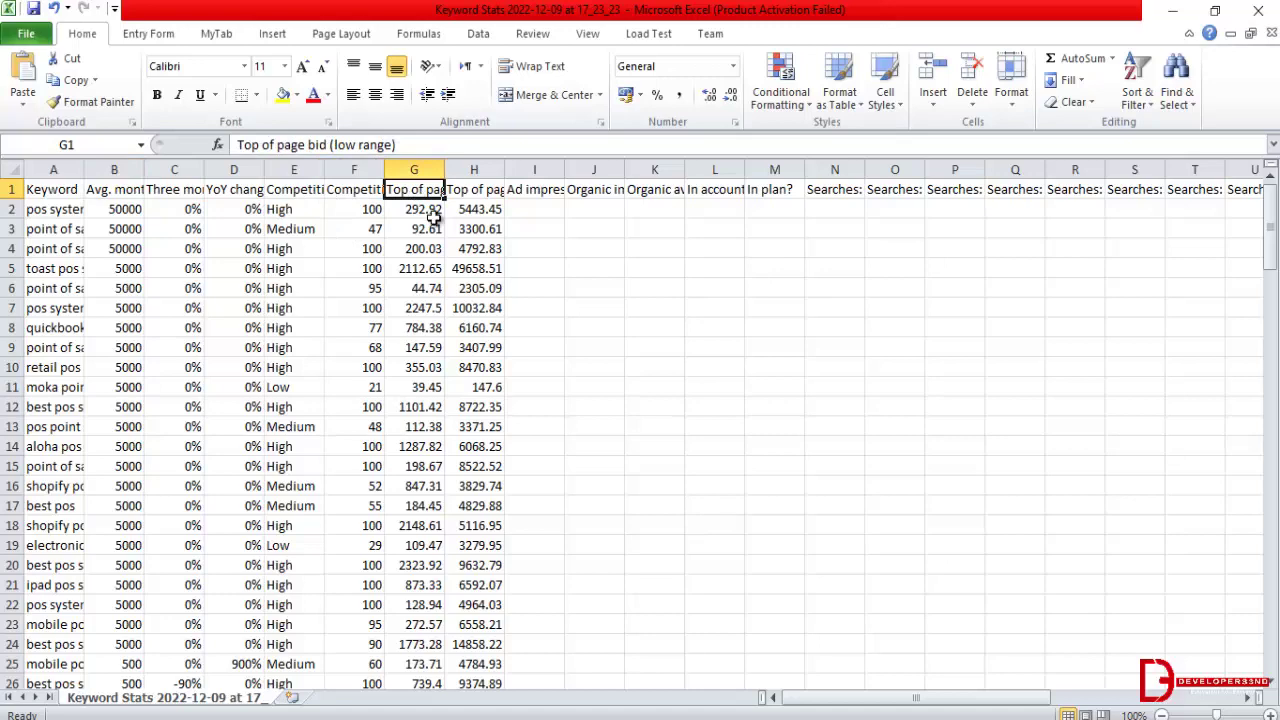
{"action": "key", "text": "shift+Right"}
{"action": "key", "text": "shift+Right"}
{"action": "key", "text": "shift+Right"}
{"action": "key", "text": "shift+Right"}
{"action": "key", "text": "shift+Right"}
{"action": "key", "text": "shift+Right"}
{"action": "key", "text": "shift+Right"}
{"action": "key", "text": "shift+Right"}
{"action": "key", "text": "shift+Right"}
{"action": "key", "text": "shift+Right"}
{"action": "key", "text": "shift+Right"}
{"action": "key", "text": "shift+Right"}
{"action": "key", "text": "shift+Right"}
{"action": "key", "text": "shift+Right"}
{"action": "key", "text": "shift+Right"}
{"action": "key", "text": "shift+Right"}
{"action": "key", "text": "shift+Right"}
{"action": "key", "text": "shift+Right"}
{"action": "key", "text": "shift+Right"}
{"action": "key", "text": "shift+Right"}
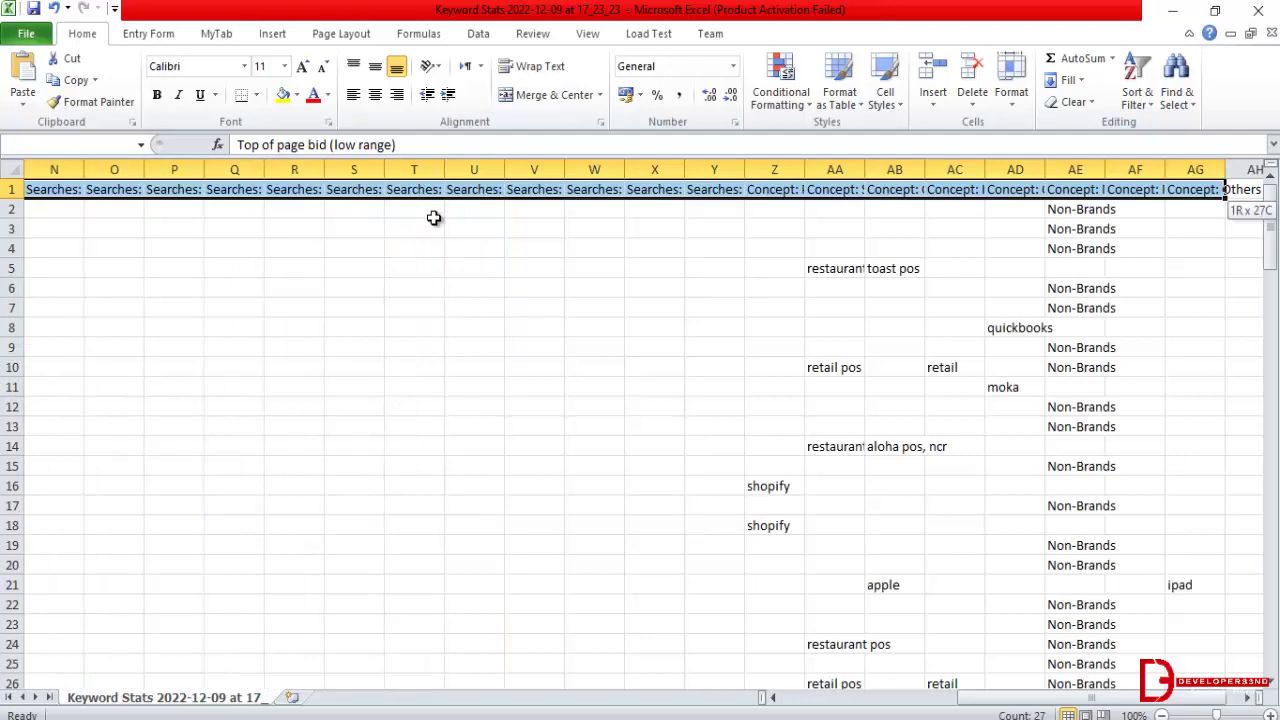
{"action": "key", "text": "ctrl+shift+Right"}
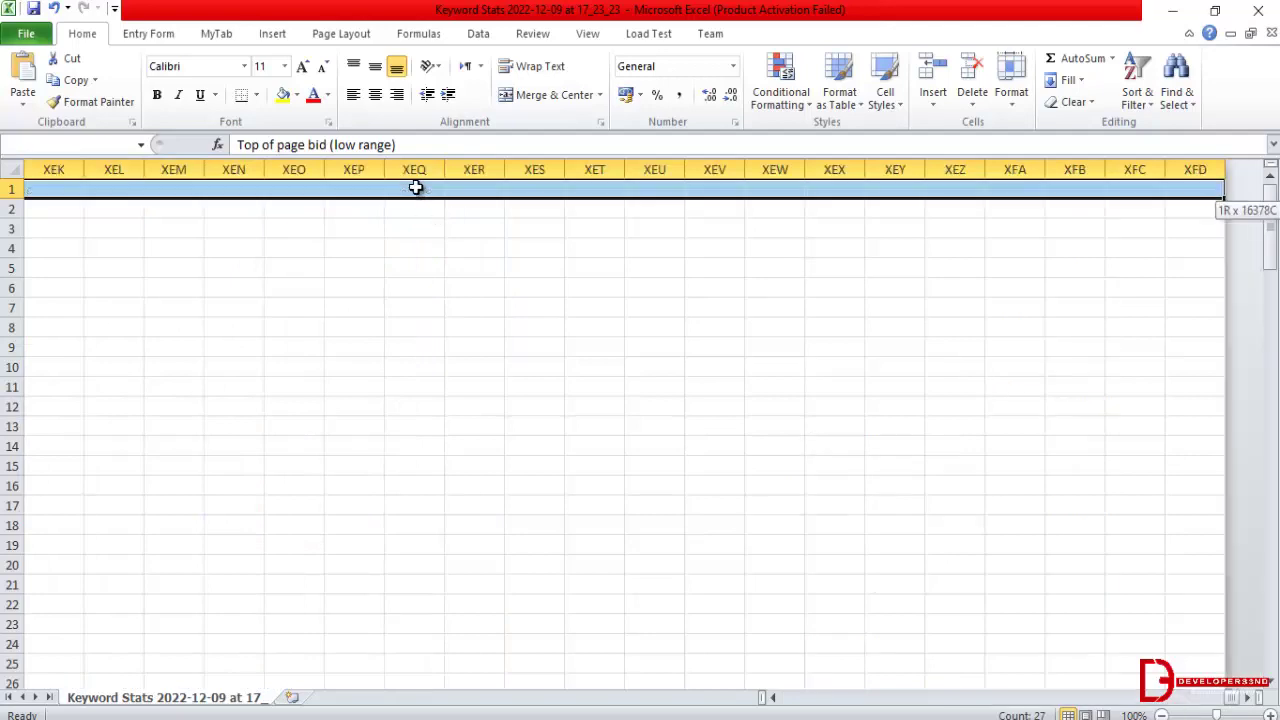
{"action": "right_click", "coordinate": [412, 186]}
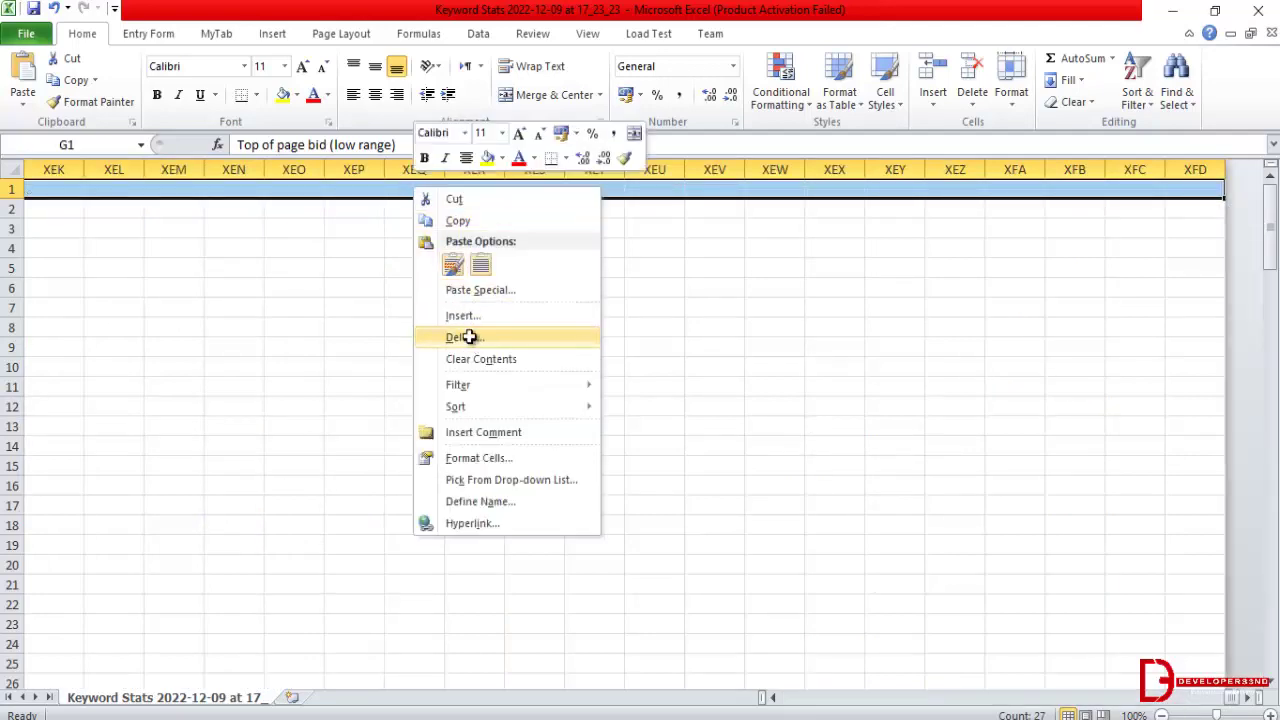
{"action": "left_click", "coordinate": [466, 334]}
{"action": "left_click", "coordinate": [447, 356]}
{"action": "left_click", "coordinate": [428, 389]}
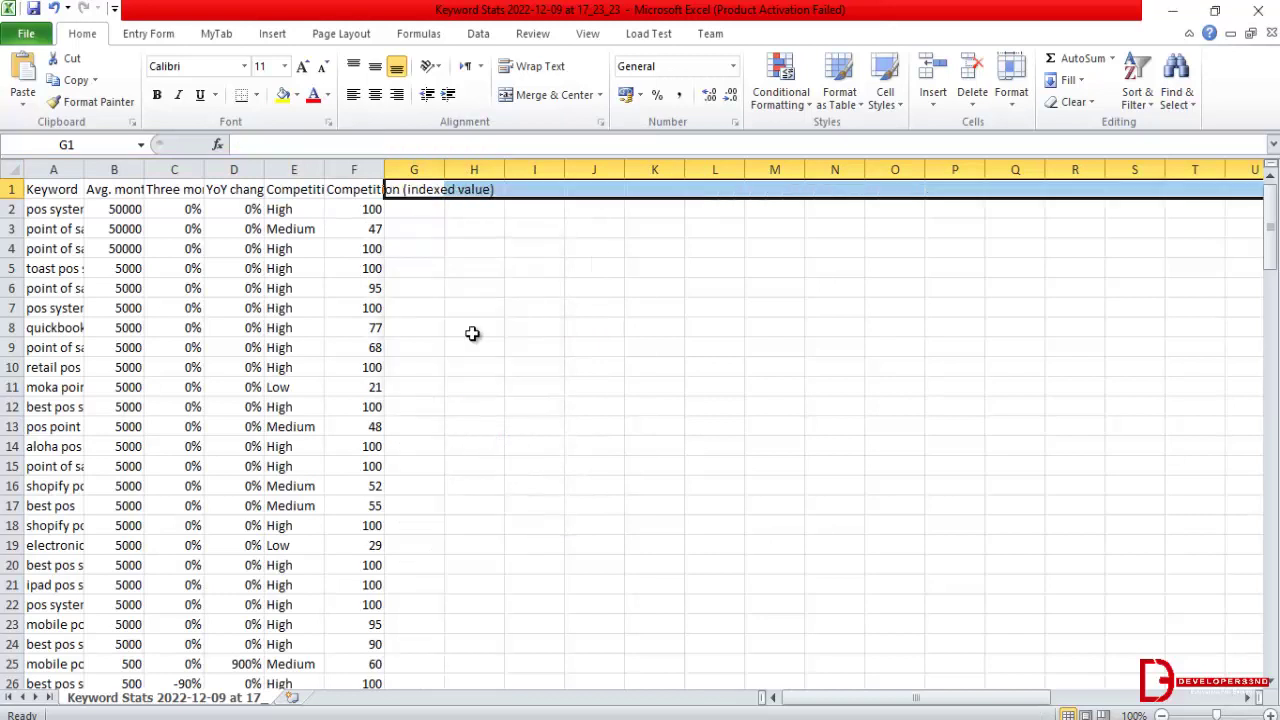
Step: Fit the width of the "Competition (indexed value)" column to its contents
{"action": "left_click", "coordinate": [428, 250]}
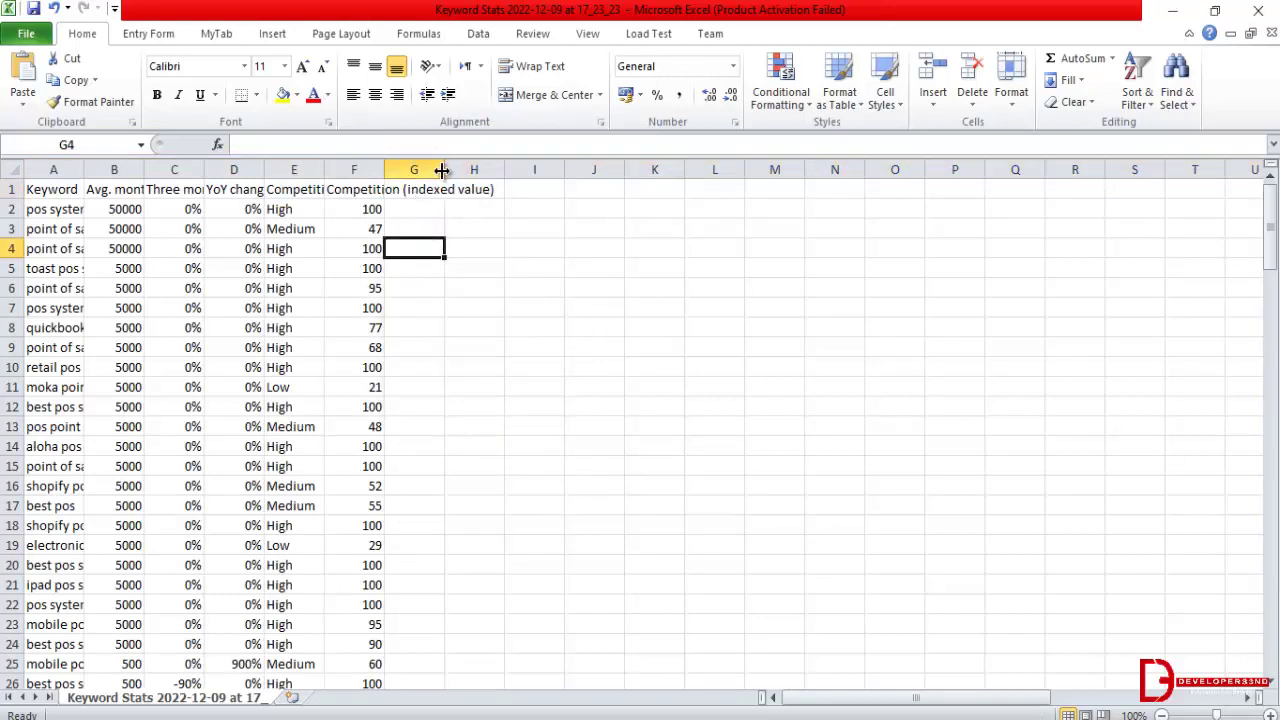
{"action": "double_click", "coordinate": [384, 166]}
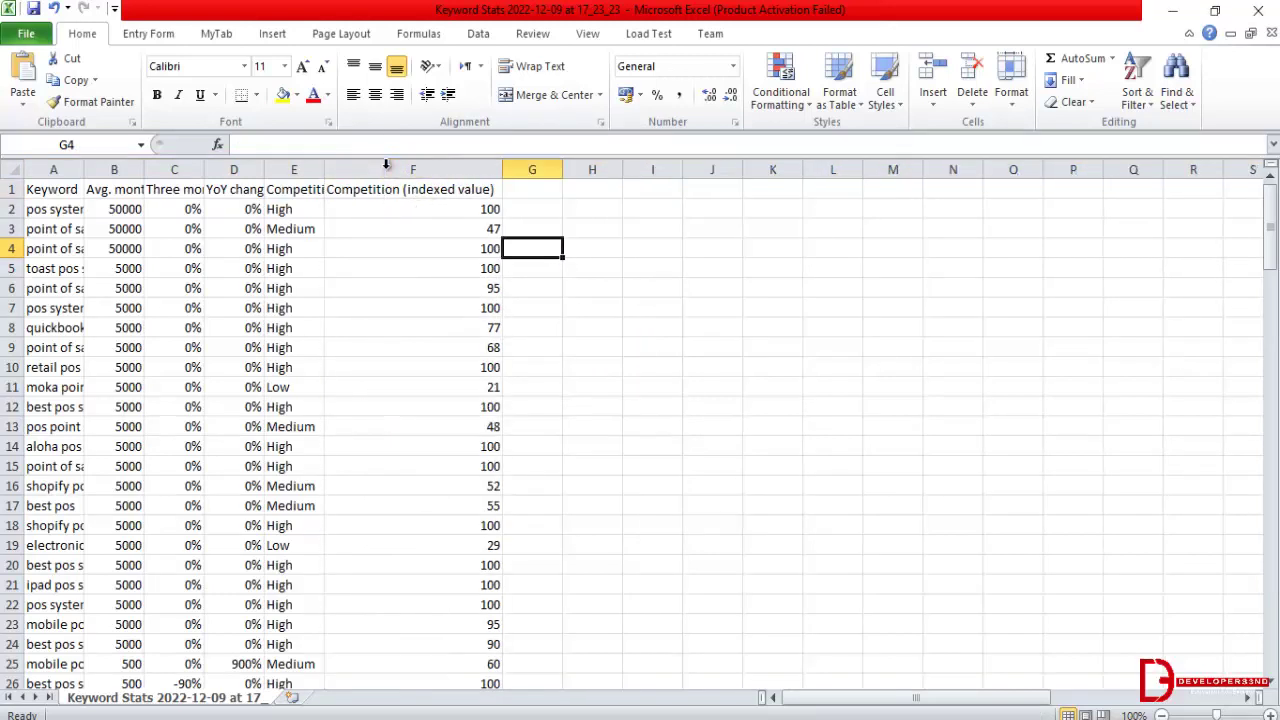
{"action": "left_click", "coordinate": [532, 327]}
Step: Delete the entire "Three month change" and "YoY change" columns
{"action": "left_click_drag", "start_coordinate": [180, 190], "coordinate": [226, 190]}
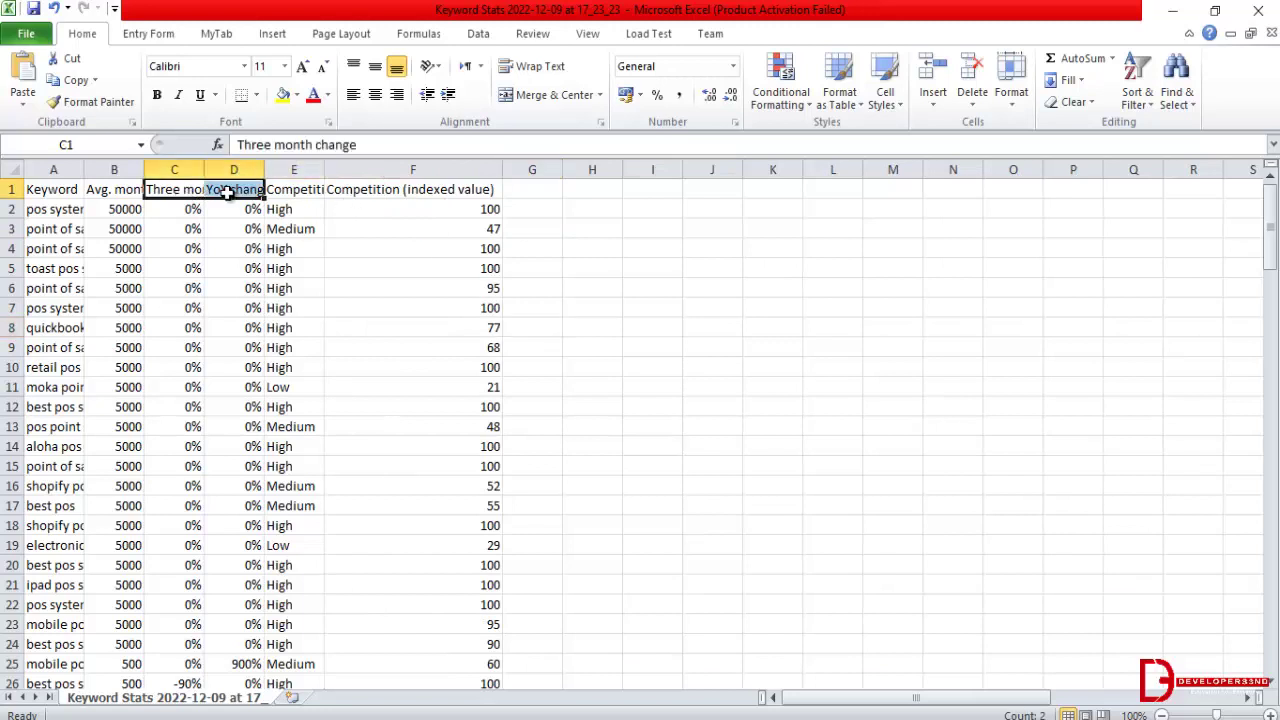
{"action": "right_click", "coordinate": [228, 190]}
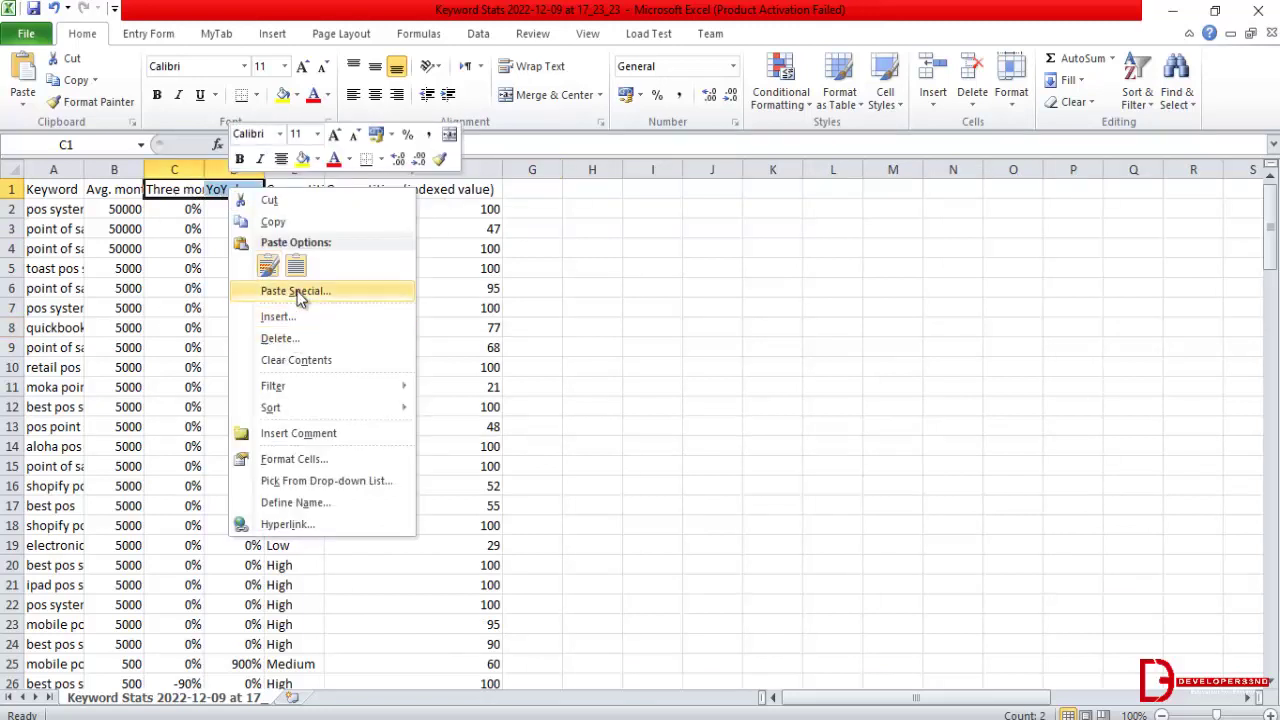
{"action": "left_click", "coordinate": [282, 338]}
{"action": "left_click", "coordinate": [264, 357]}
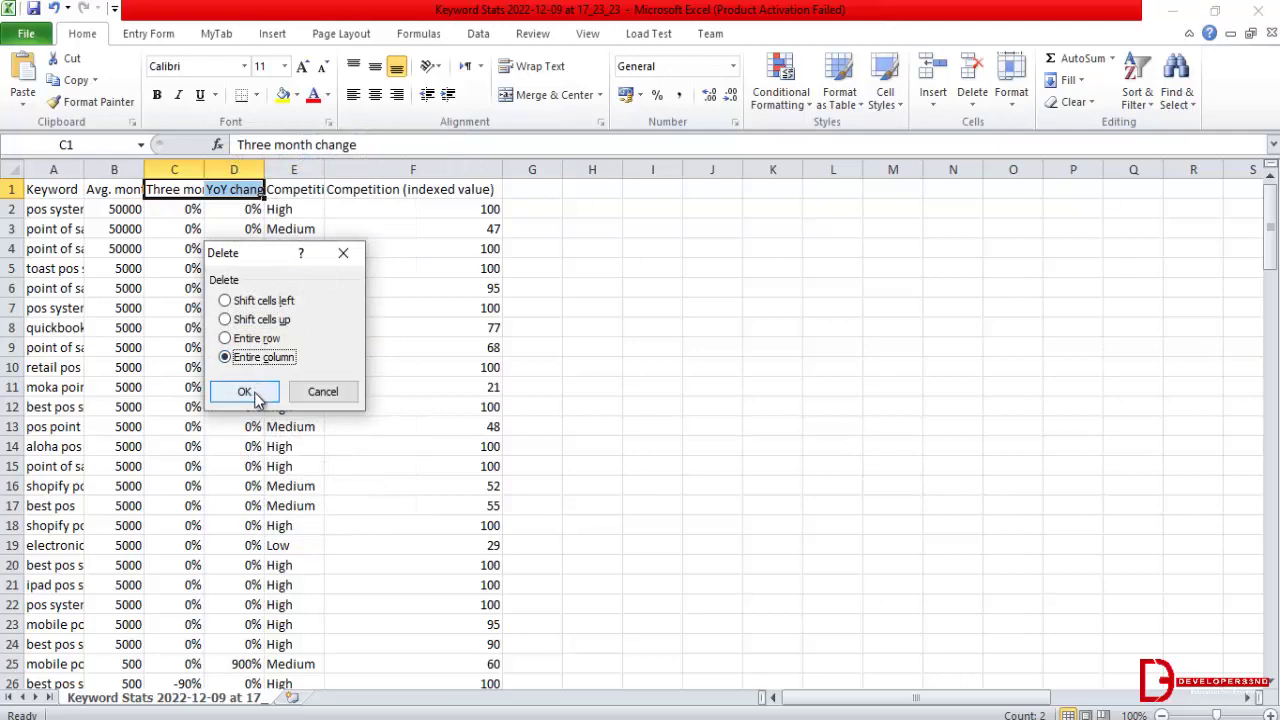
{"action": "left_click", "coordinate": [245, 391]}
{"action": "left_click", "coordinate": [472, 327]}
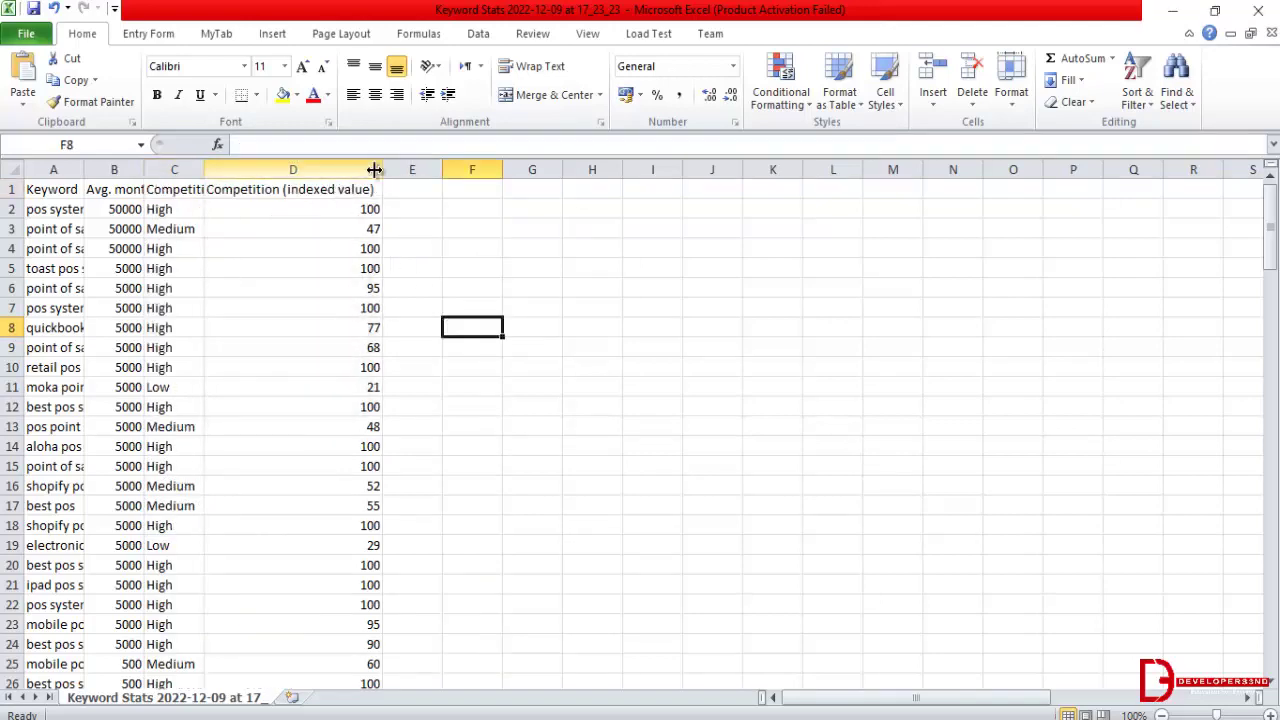
Step: Fit the widths of the Competition and Keyword columns to their contents
{"action": "double_click", "coordinate": [209, 170]}
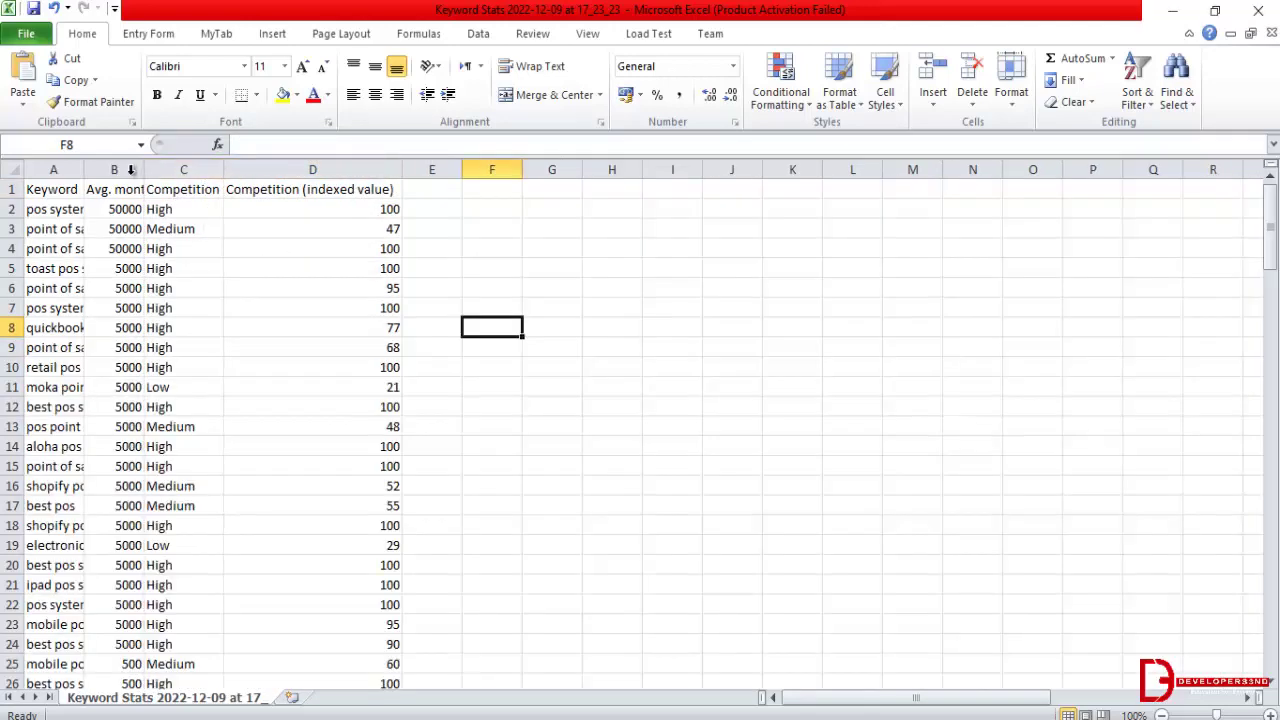
{"action": "double_click", "coordinate": [84, 170]}
{"action": "left_click", "coordinate": [366, 331]}
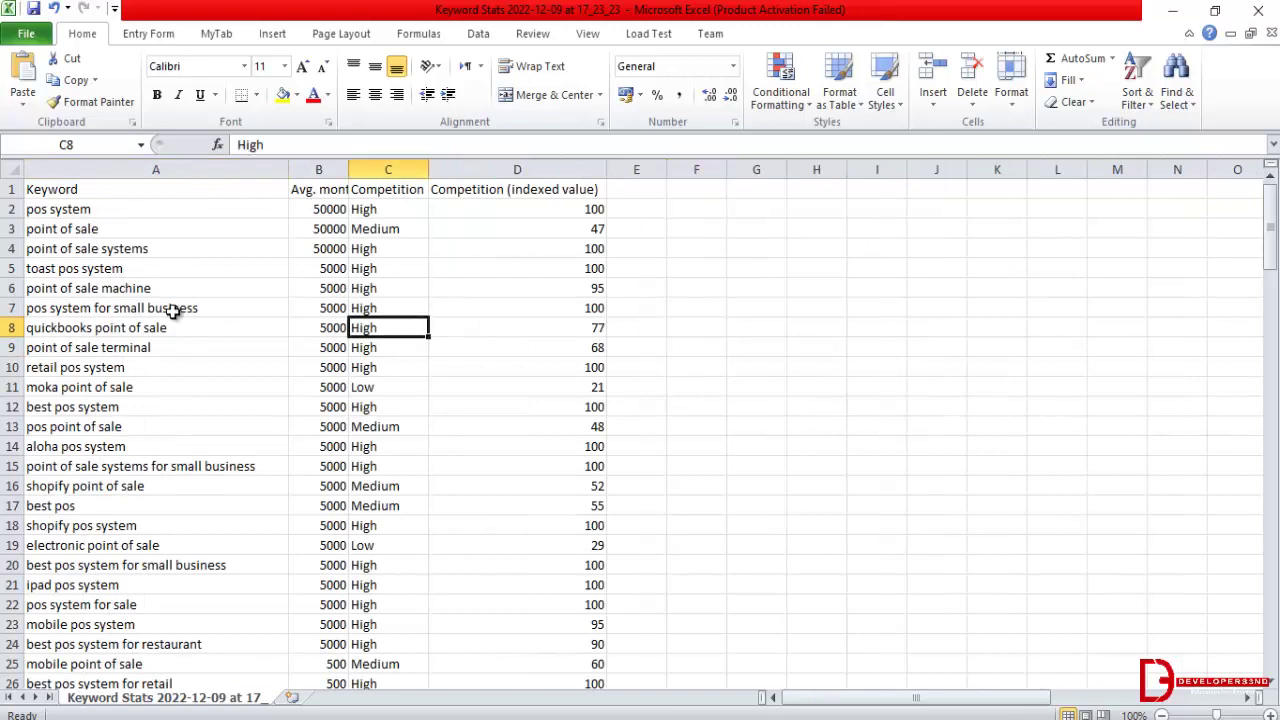
{"action": "left_click", "coordinate": [415, 196]}
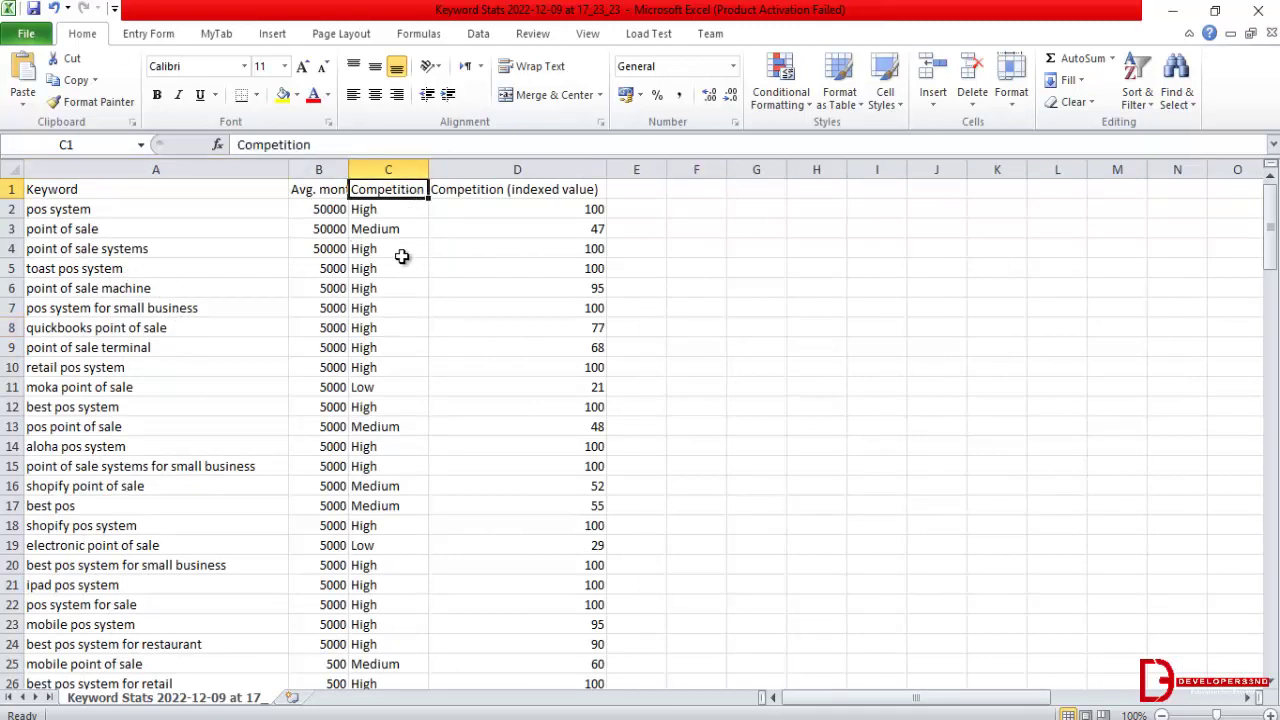
{"action": "left_click", "coordinate": [423, 261]}
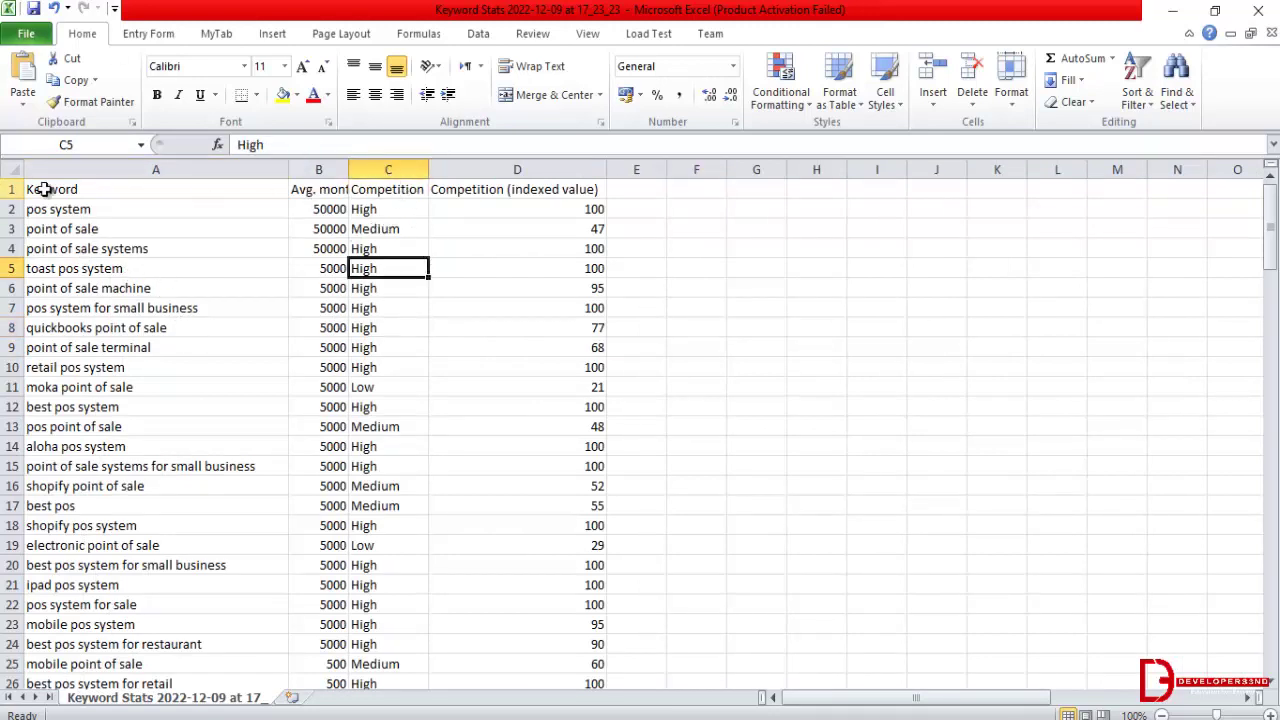
Step: Add filters to the header cells from Keyword to "Competition (indexed value)"
{"action": "left_click_drag", "start_coordinate": [45, 189], "coordinate": [598, 189]}
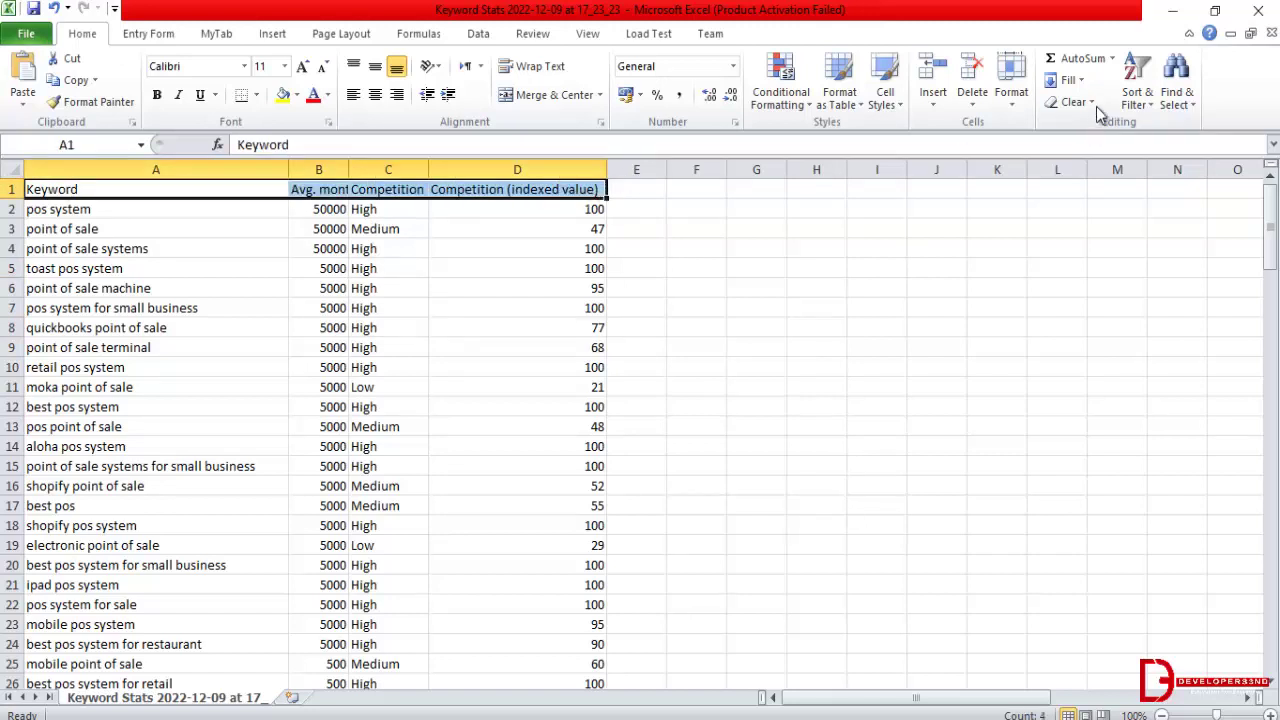
{"action": "left_click", "coordinate": [1137, 92]}
{"action": "left_click", "coordinate": [1163, 200]}
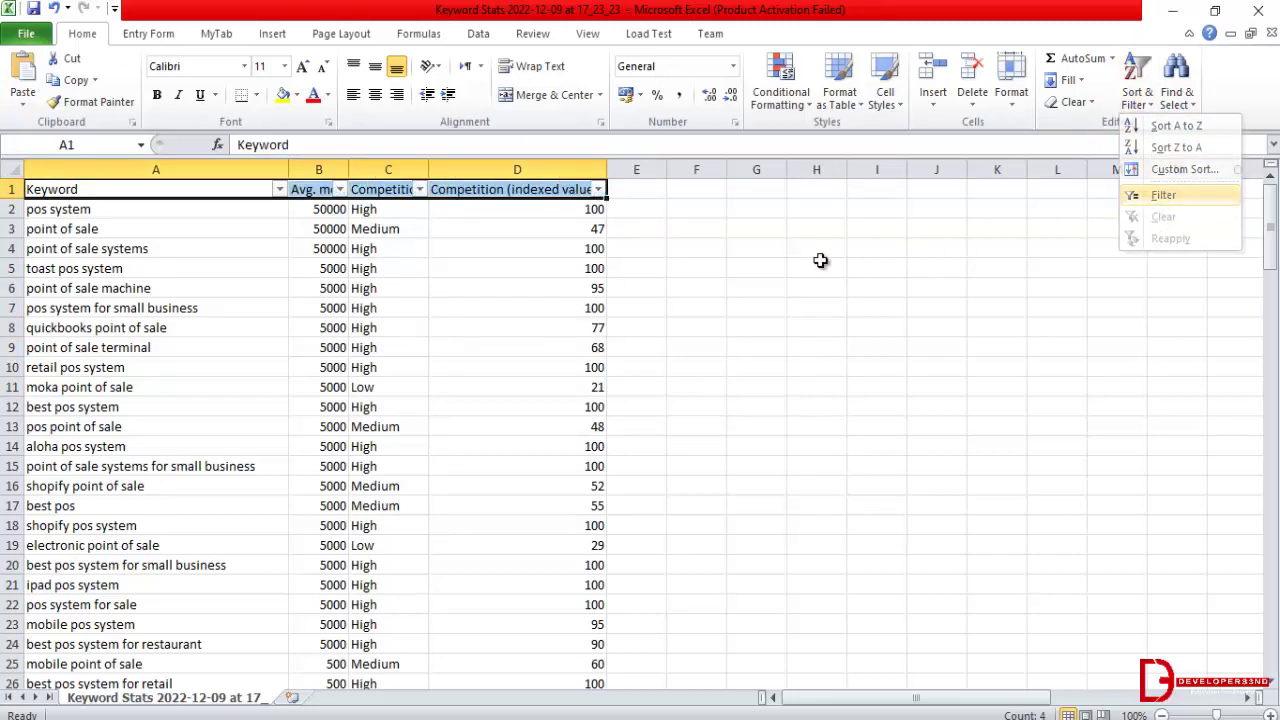
Step: Filter the Competition column to show only High keywords
{"action": "left_click", "coordinate": [418, 190]}
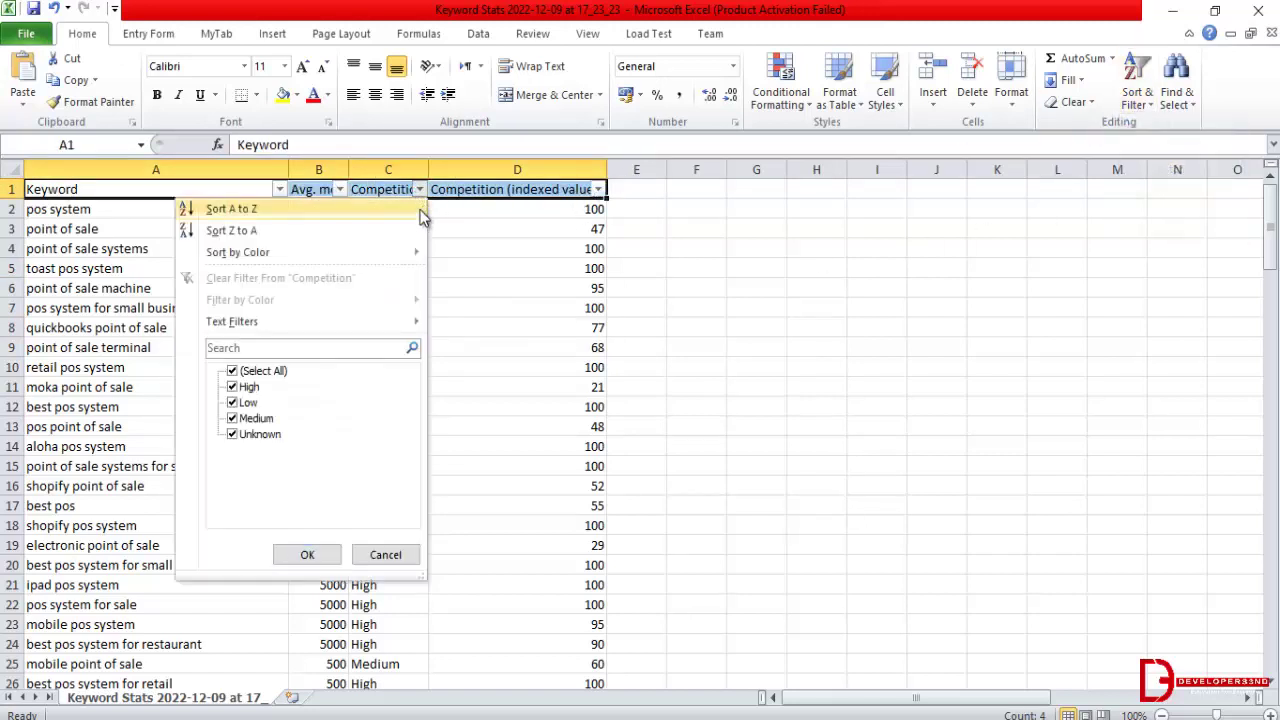
{"action": "left_click", "coordinate": [258, 371]}
{"action": "left_click", "coordinate": [249, 388]}
{"action": "left_click", "coordinate": [307, 554]}
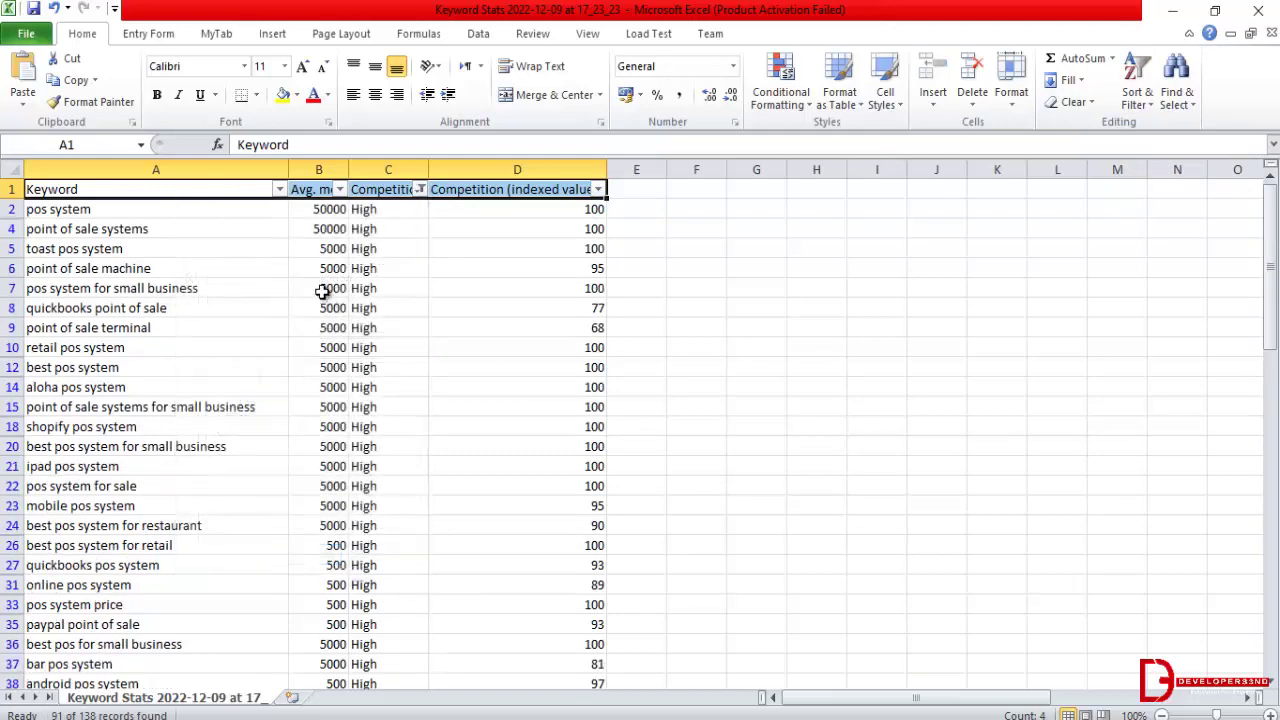
Step: Extend the Competition filter to include Medium keywords as well as High
{"action": "left_click", "coordinate": [340, 190]}
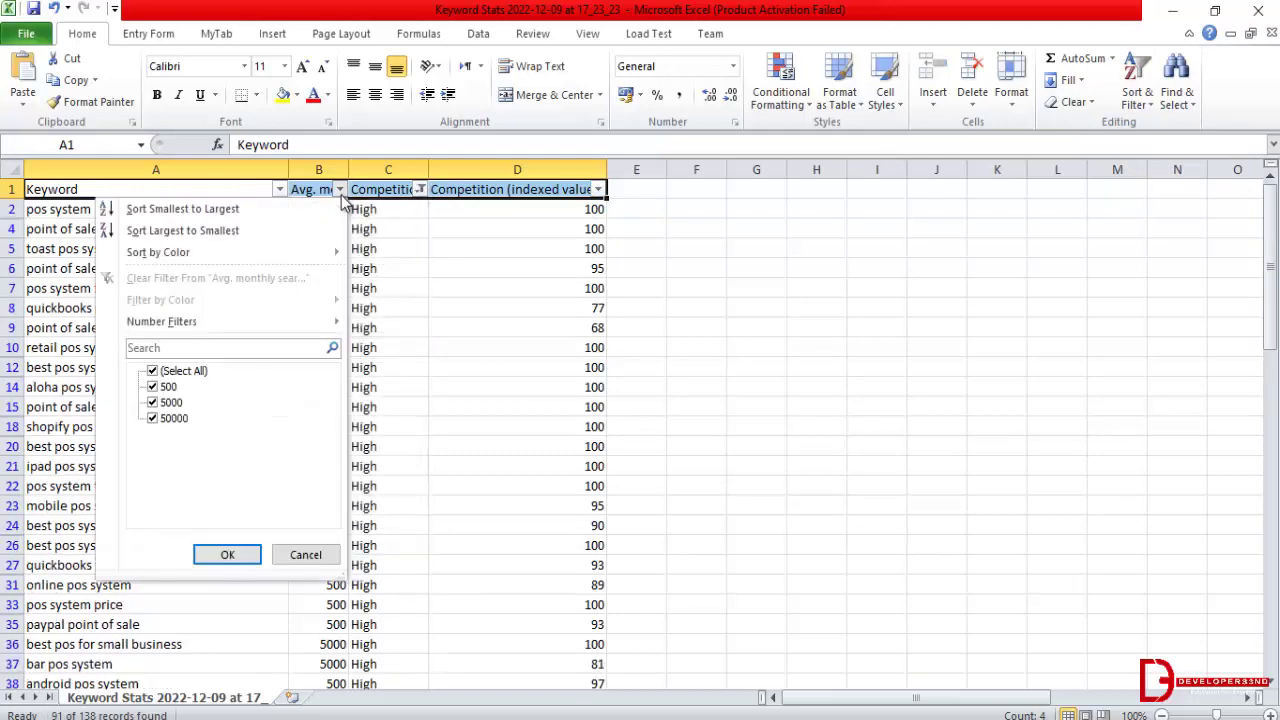
{"action": "left_click", "coordinate": [418, 190]}
{"action": "left_click", "coordinate": [418, 190]}
{"action": "left_click", "coordinate": [255, 419]}
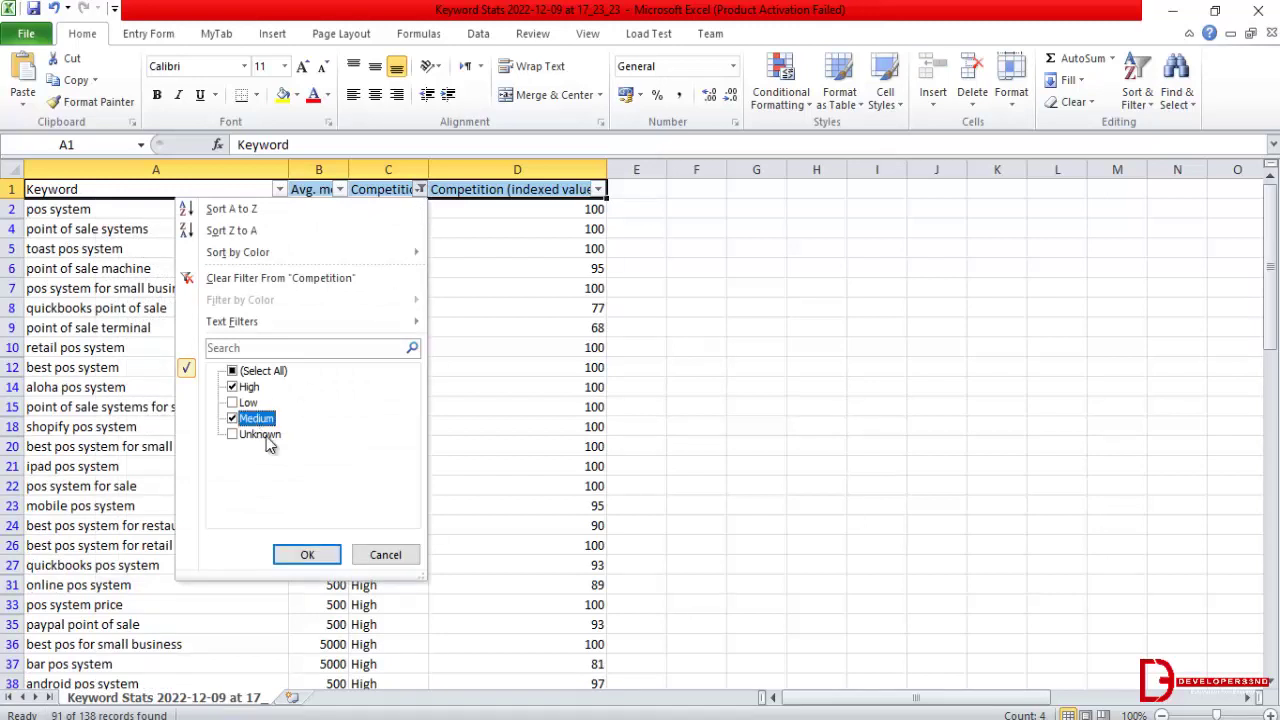
{"action": "left_click", "coordinate": [300, 554]}
Step: Check the filter values of the average monthly searches column and look through the filtered keyword list
{"action": "left_click", "coordinate": [340, 190]}
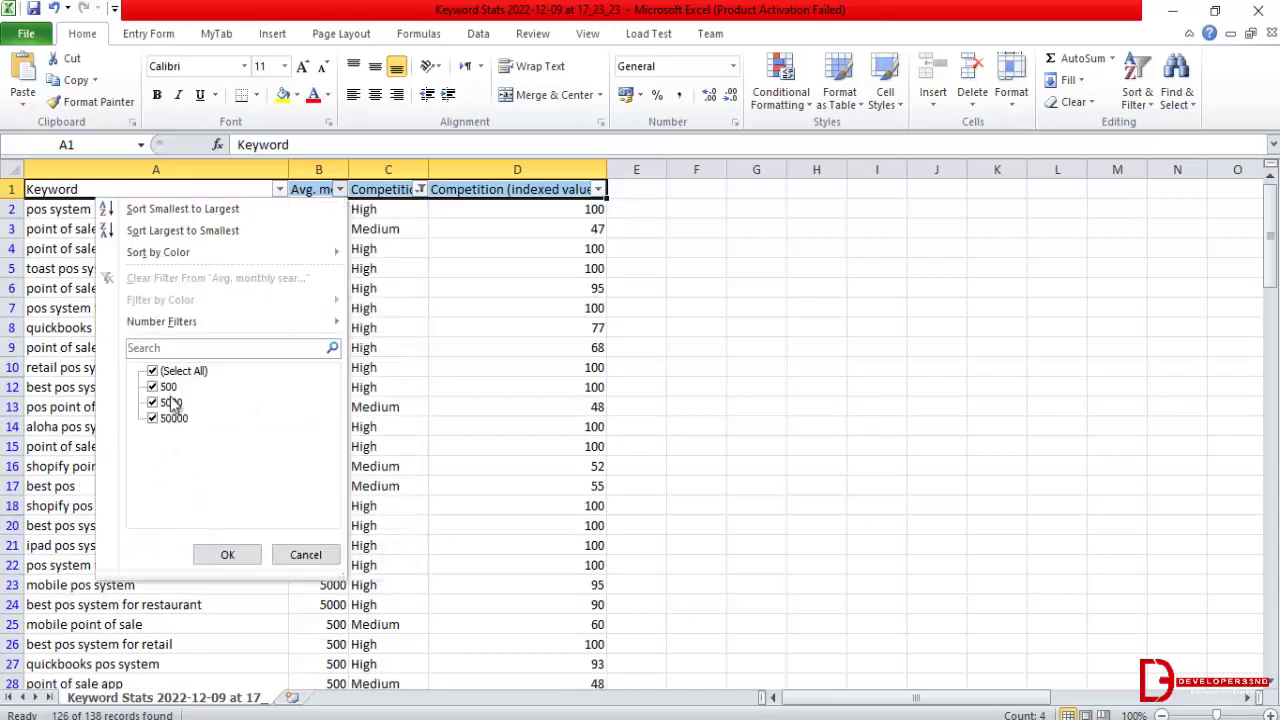
{"action": "left_click", "coordinate": [227, 552]}
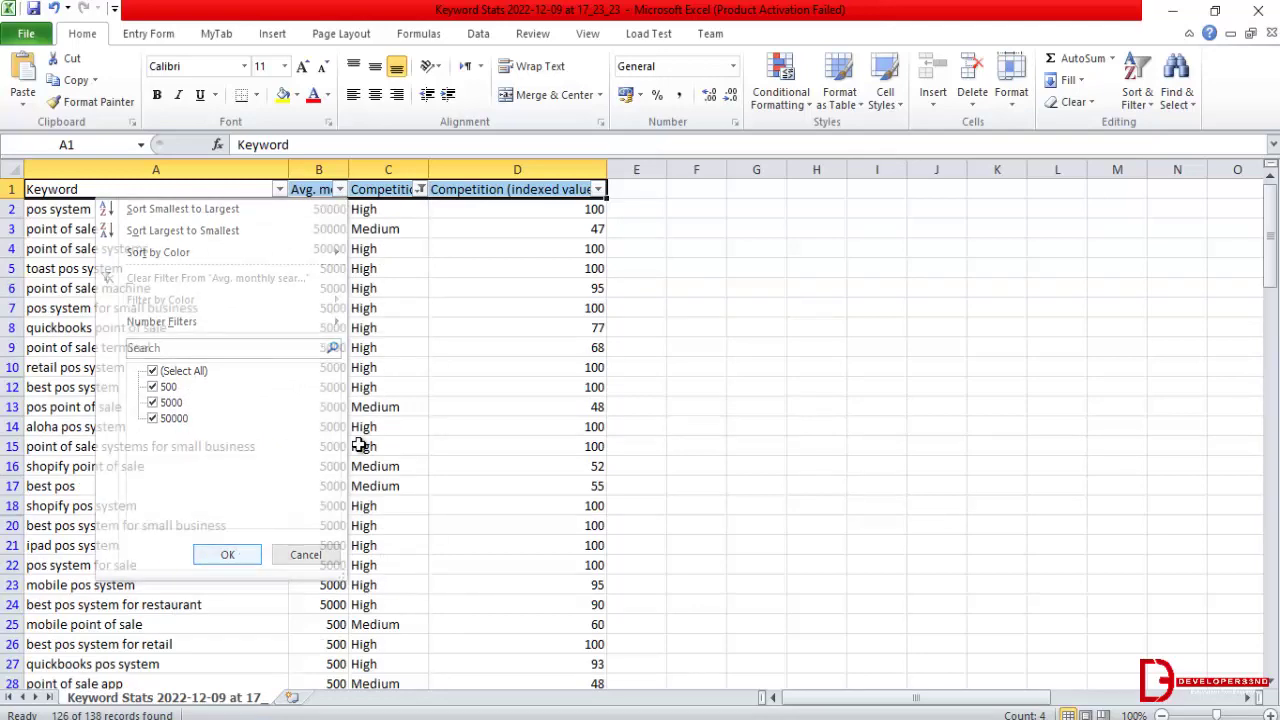
{"action": "scroll", "coordinate": [400, 460], "scroll_direction": "down", "scroll_amount": 20}
{"action": "scroll", "coordinate": [386, 465], "scroll_direction": "down", "scroll_amount": 10}
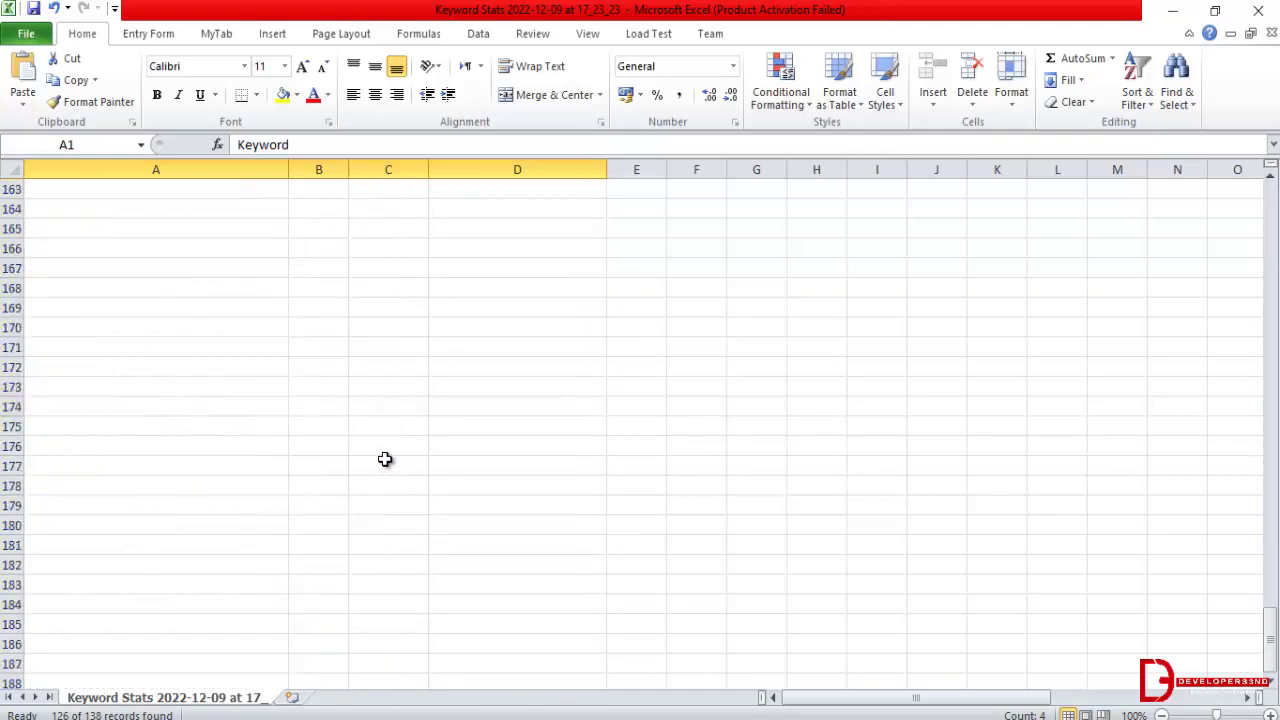
{"action": "scroll", "coordinate": [391, 430], "scroll_direction": "up", "scroll_amount": 18}
{"action": "scroll", "coordinate": [407, 410], "scroll_direction": "up", "scroll_amount": 20}
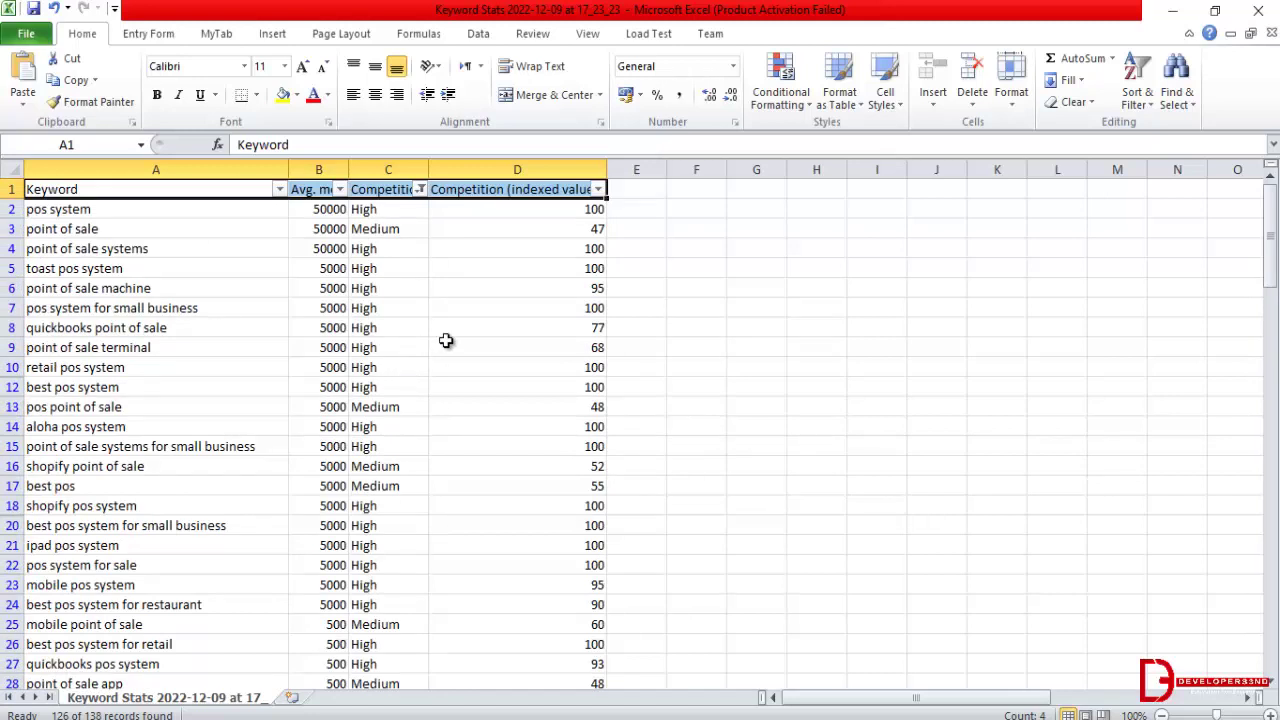
Step: Sort only the Competition column A to Z, continuing with the current selection, and look through the sorted list
{"action": "left_click", "coordinate": [398, 193]}
{"action": "key", "text": "ctrl+shift+Down"}
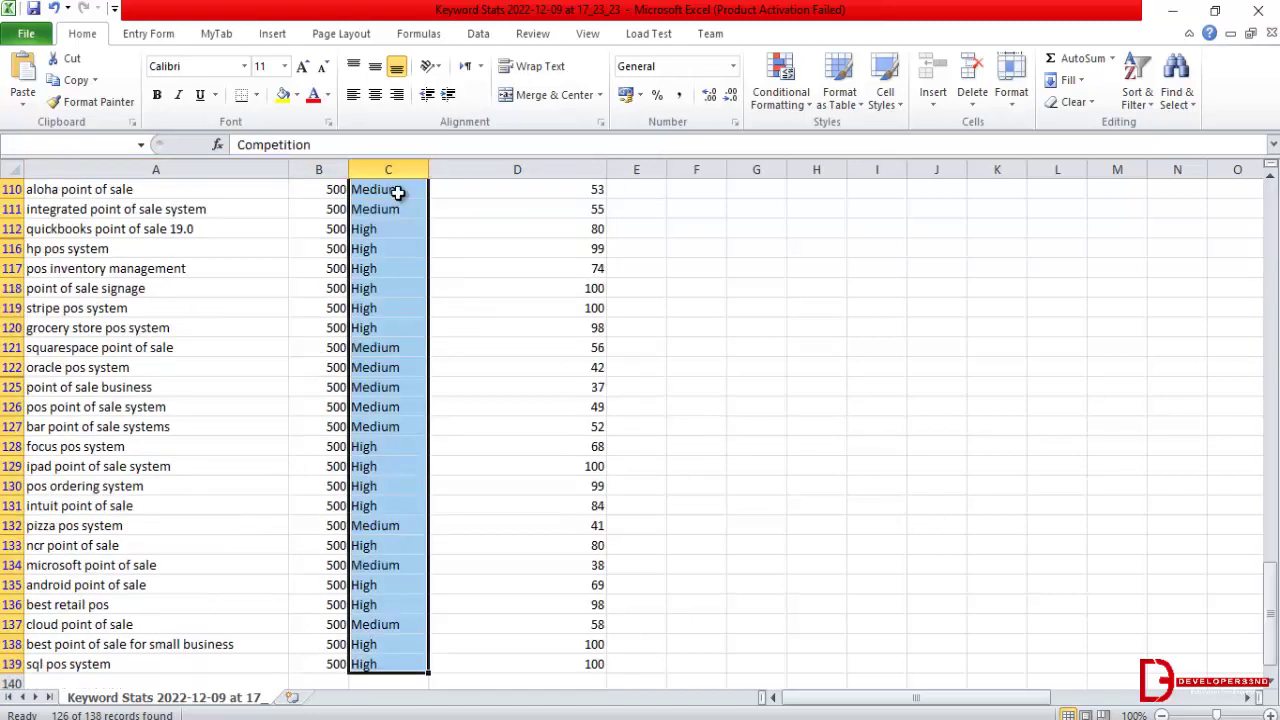
{"action": "left_click", "coordinate": [1137, 88]}
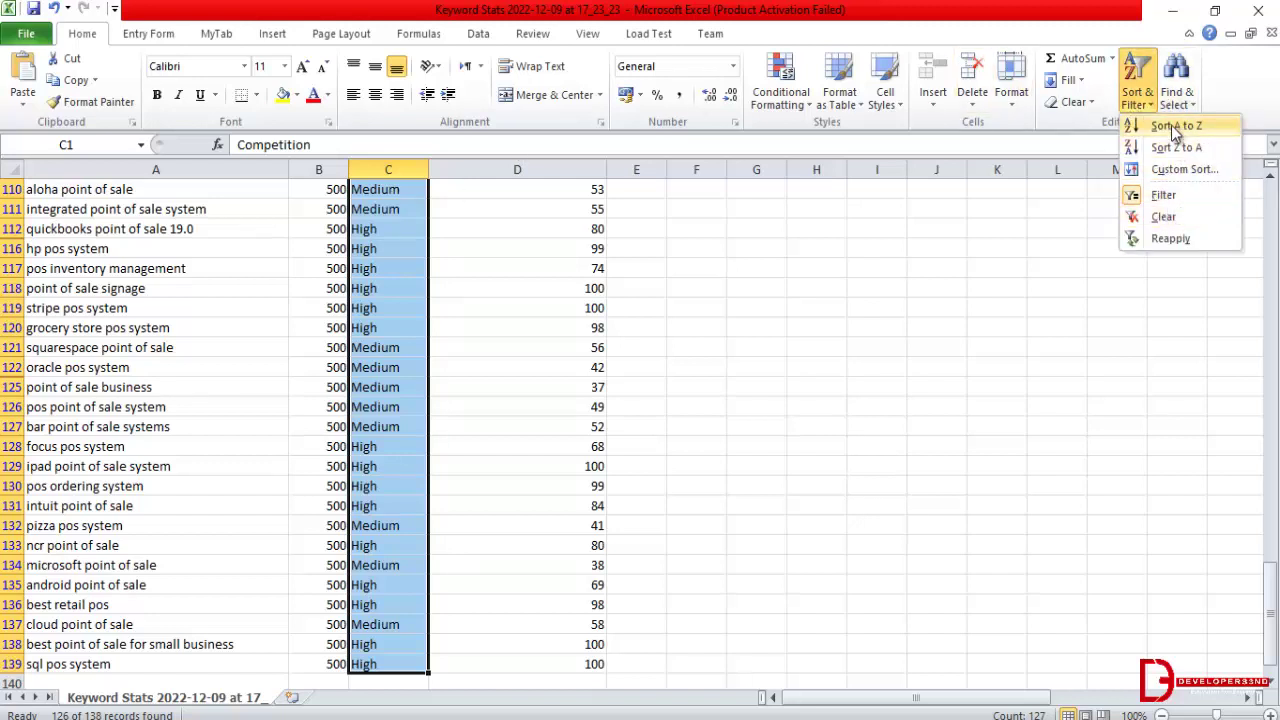
{"action": "left_click", "coordinate": [1176, 128]}
{"action": "left_click", "coordinate": [839, 415]}
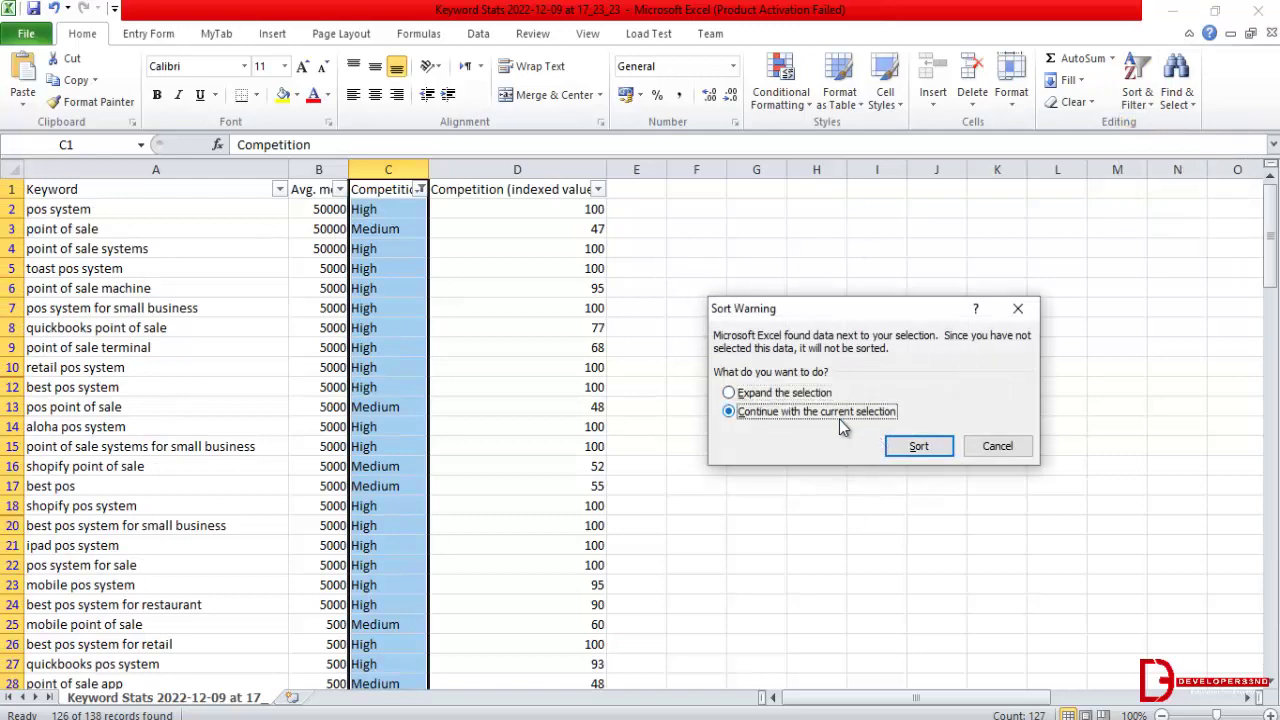
{"action": "left_click", "coordinate": [910, 447]}
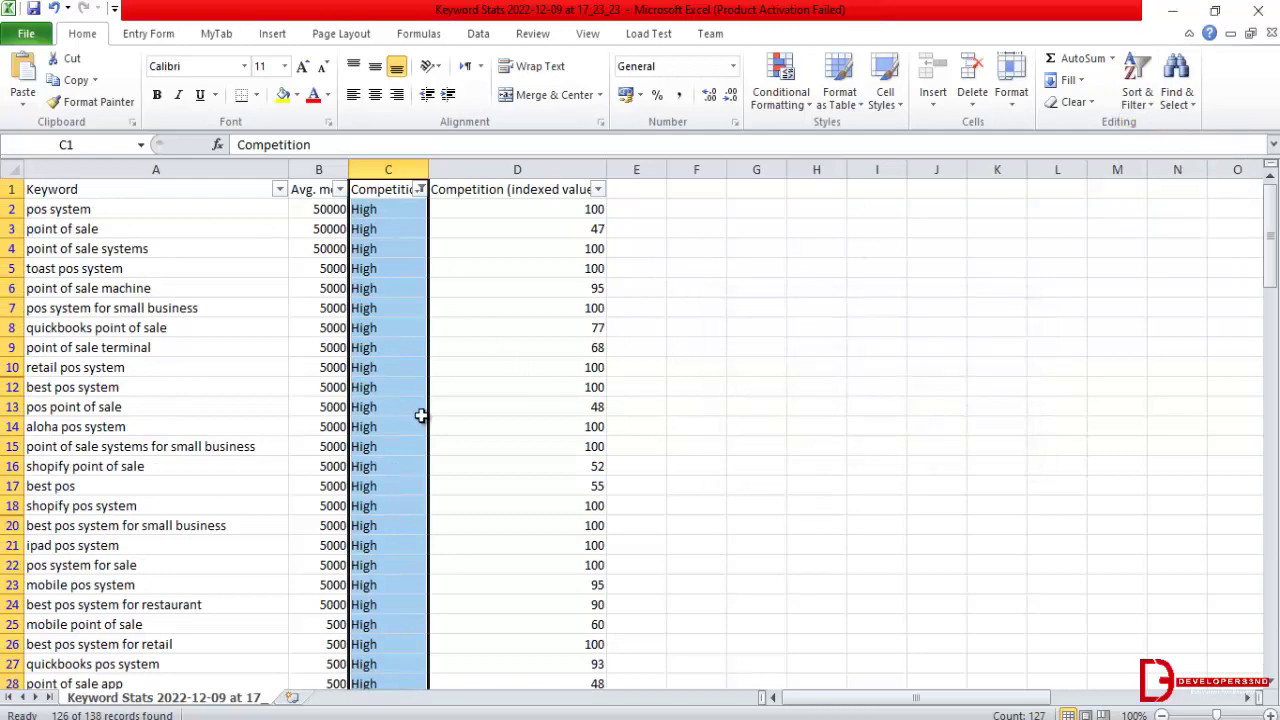
{"action": "scroll", "coordinate": [421, 415], "scroll_direction": "down", "scroll_amount": 18}
{"action": "scroll", "coordinate": [397, 394], "scroll_direction": "up", "scroll_amount": 18}
{"action": "scroll", "coordinate": [376, 308], "scroll_direction": "down", "scroll_amount": 20}
{"action": "scroll", "coordinate": [374, 340], "scroll_direction": "up", "scroll_amount": 20}
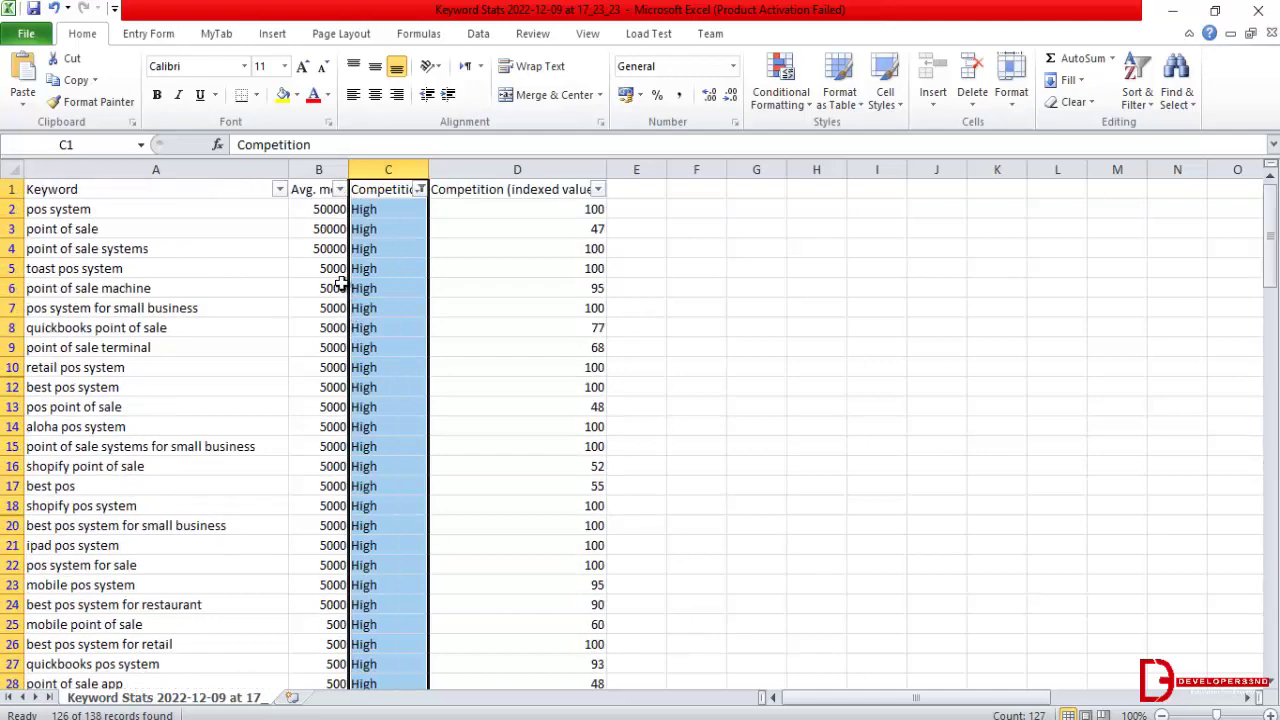
Step: Sort only the average monthly searches values from largest to smallest, continuing with the current selection, and look through the list
{"action": "left_click", "coordinate": [312, 208]}
{"action": "key", "text": "ctrl+shift+Down"}
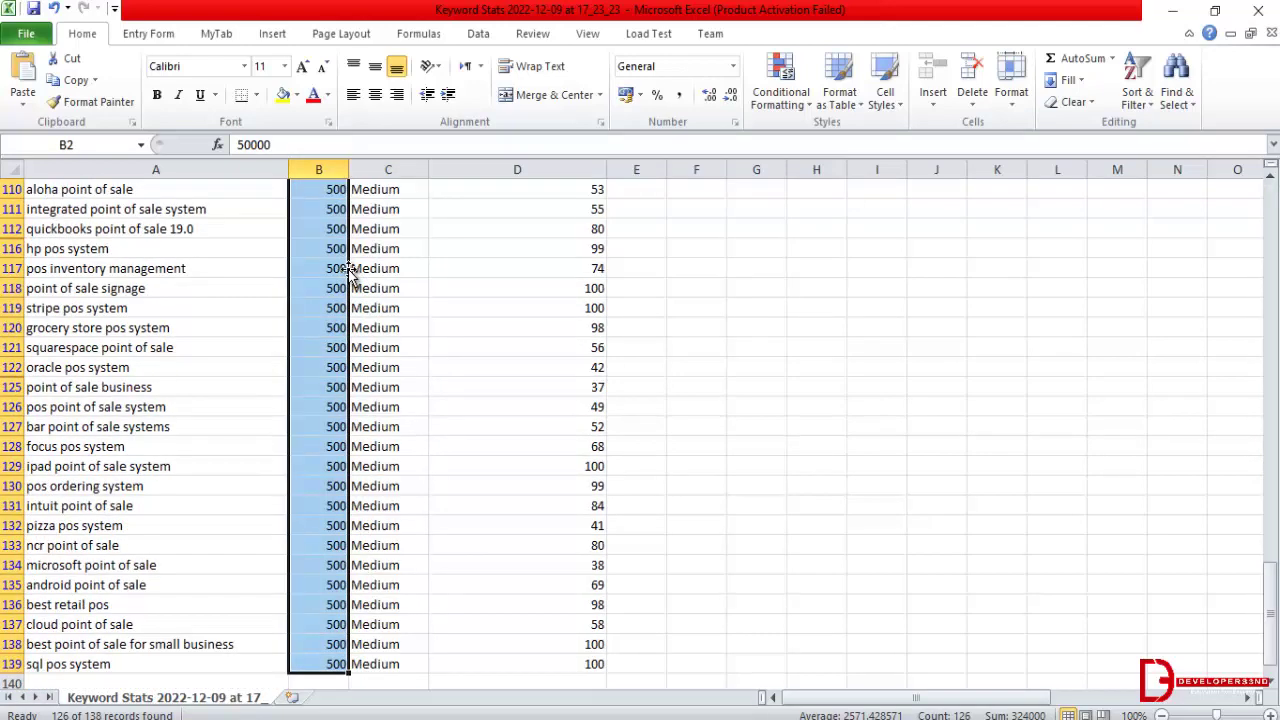
{"action": "left_click", "coordinate": [1137, 90]}
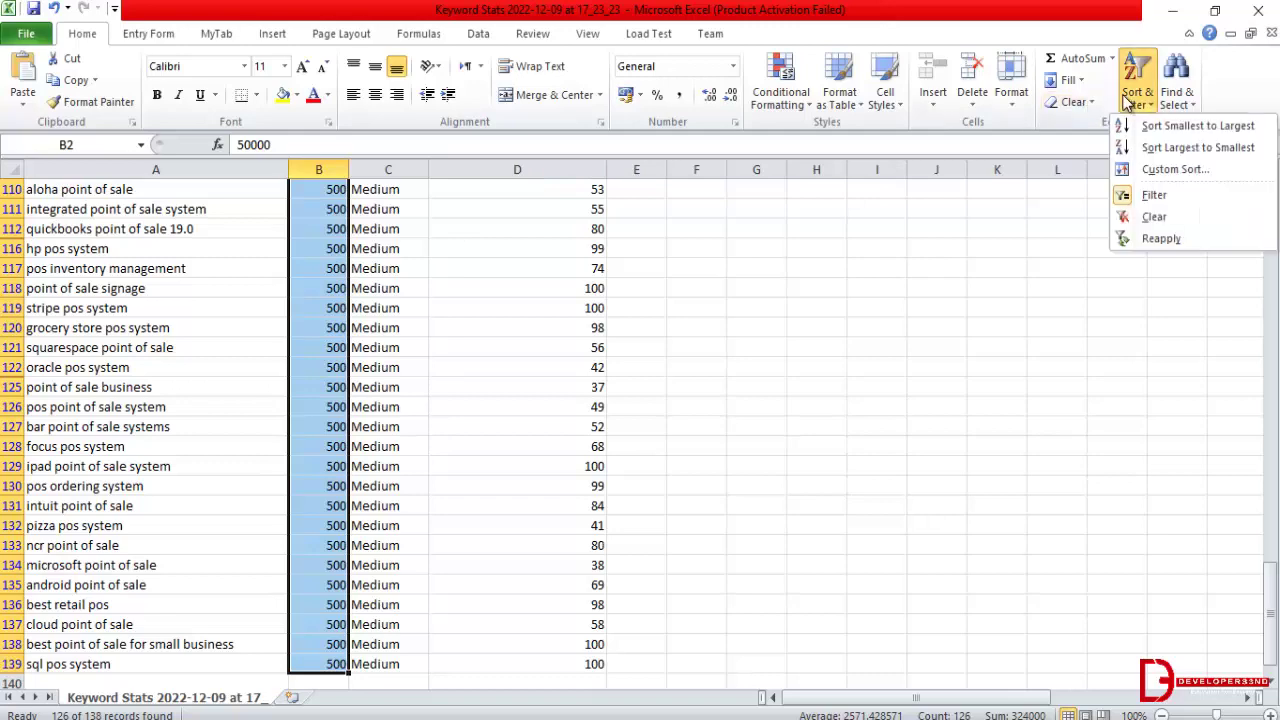
{"action": "left_click", "coordinate": [1183, 148]}
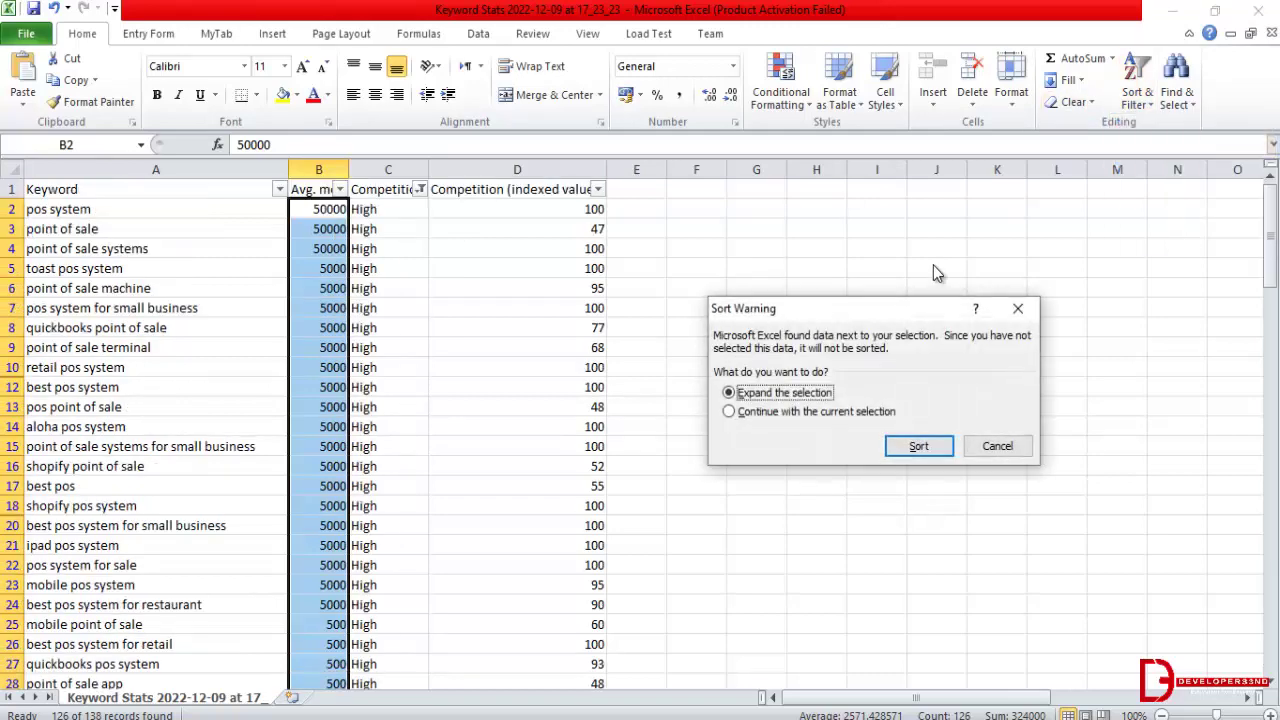
{"action": "left_click", "coordinate": [848, 412]}
{"action": "left_click", "coordinate": [908, 446]}
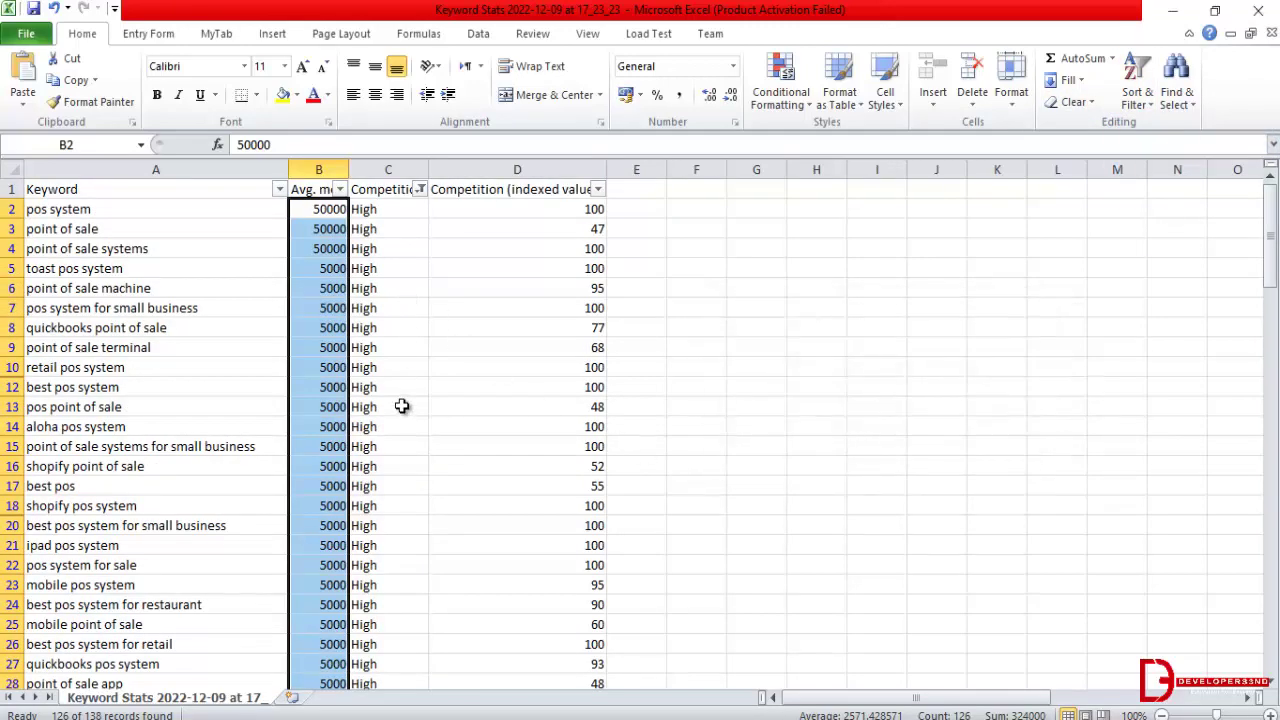
{"action": "scroll", "coordinate": [355, 310], "scroll_direction": "down", "scroll_amount": 20}
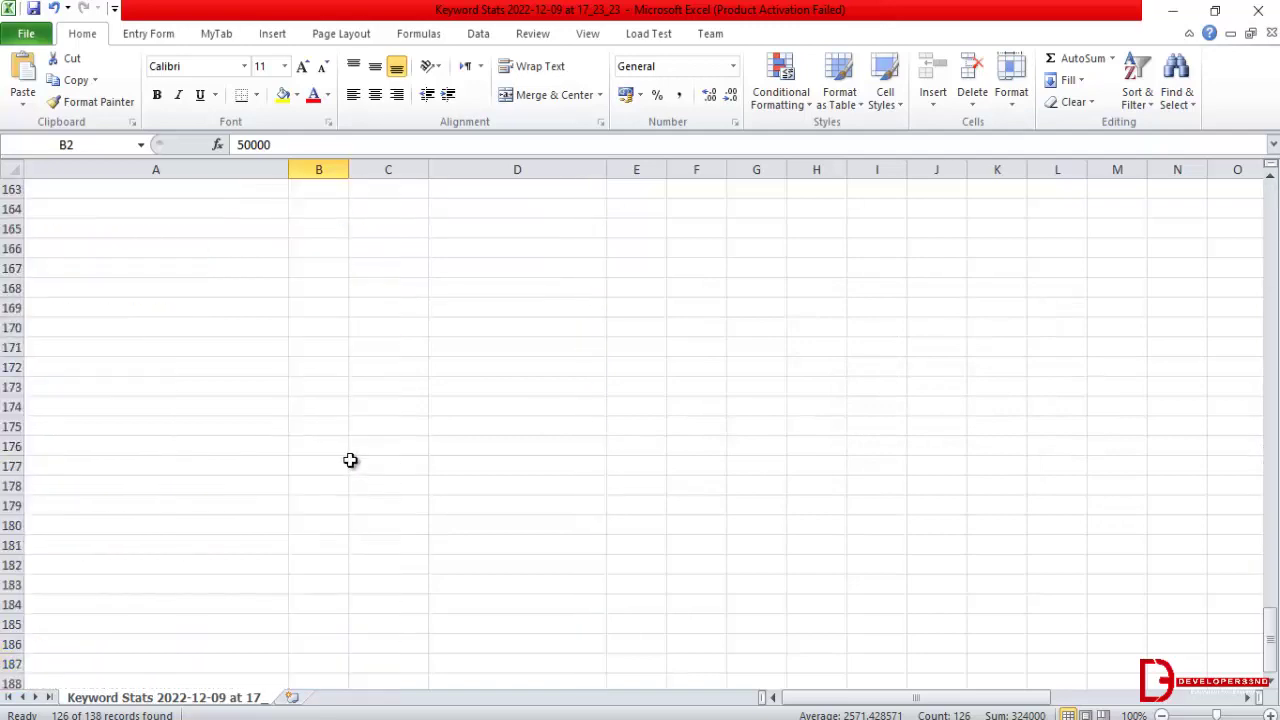
{"action": "scroll", "coordinate": [349, 457], "scroll_direction": "up", "scroll_amount": 18}
{"action": "scroll", "coordinate": [349, 437], "scroll_direction": "up", "scroll_amount": 20}
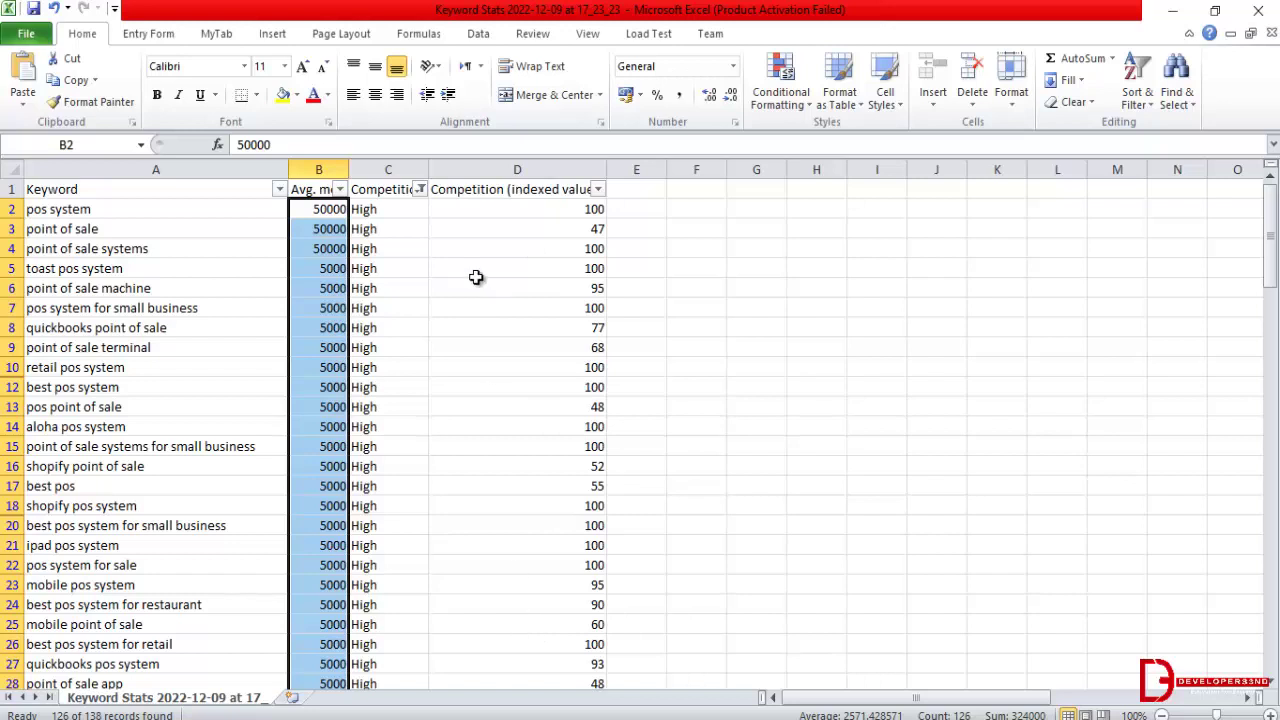
{"action": "left_click", "coordinate": [454, 209]}
{"action": "left_click_drag", "start_coordinate": [72, 228], "coordinate": [68, 367]}
{"action": "left_click", "coordinate": [388, 387]}
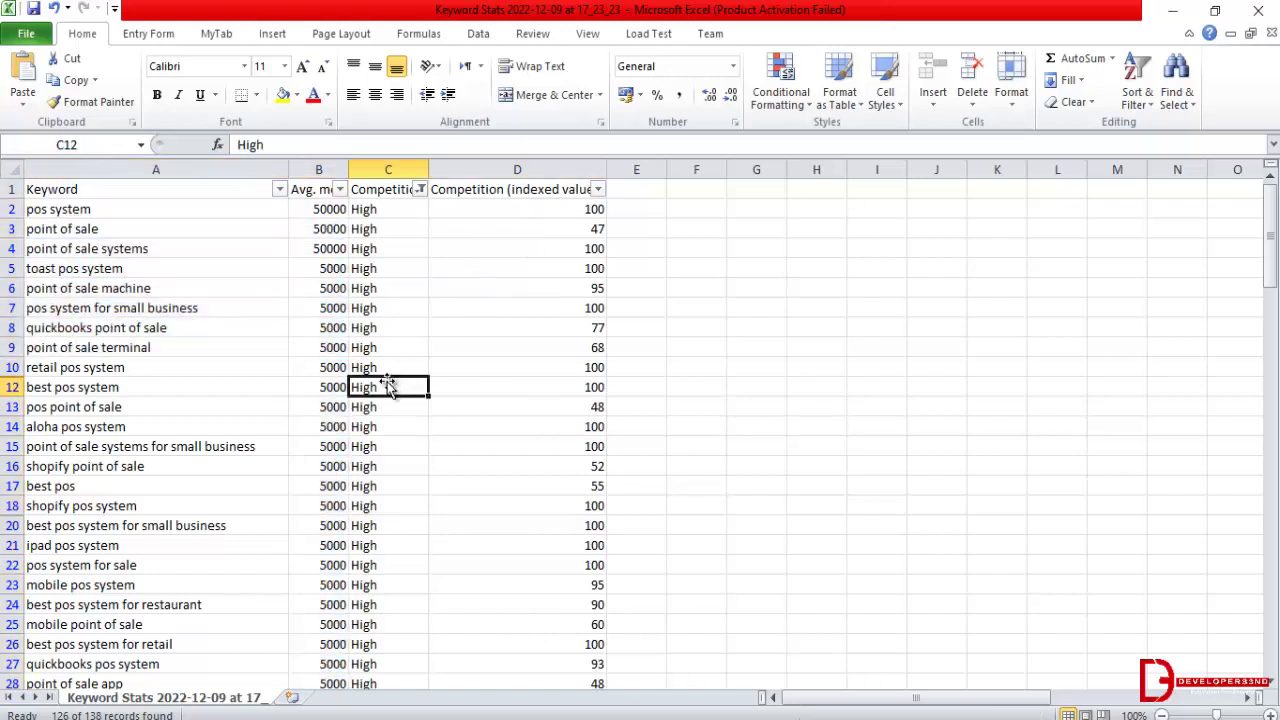
{"action": "left_click", "coordinate": [92, 230]}
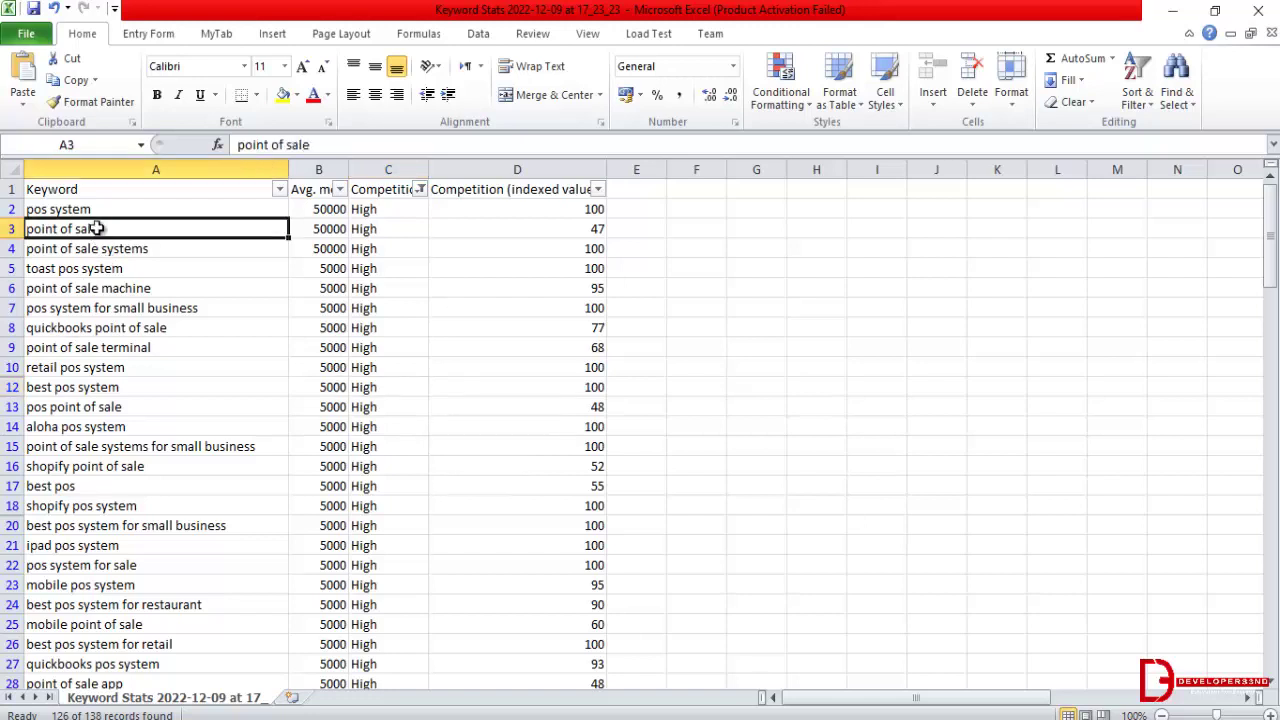
{"action": "left_click", "coordinate": [124, 256]}
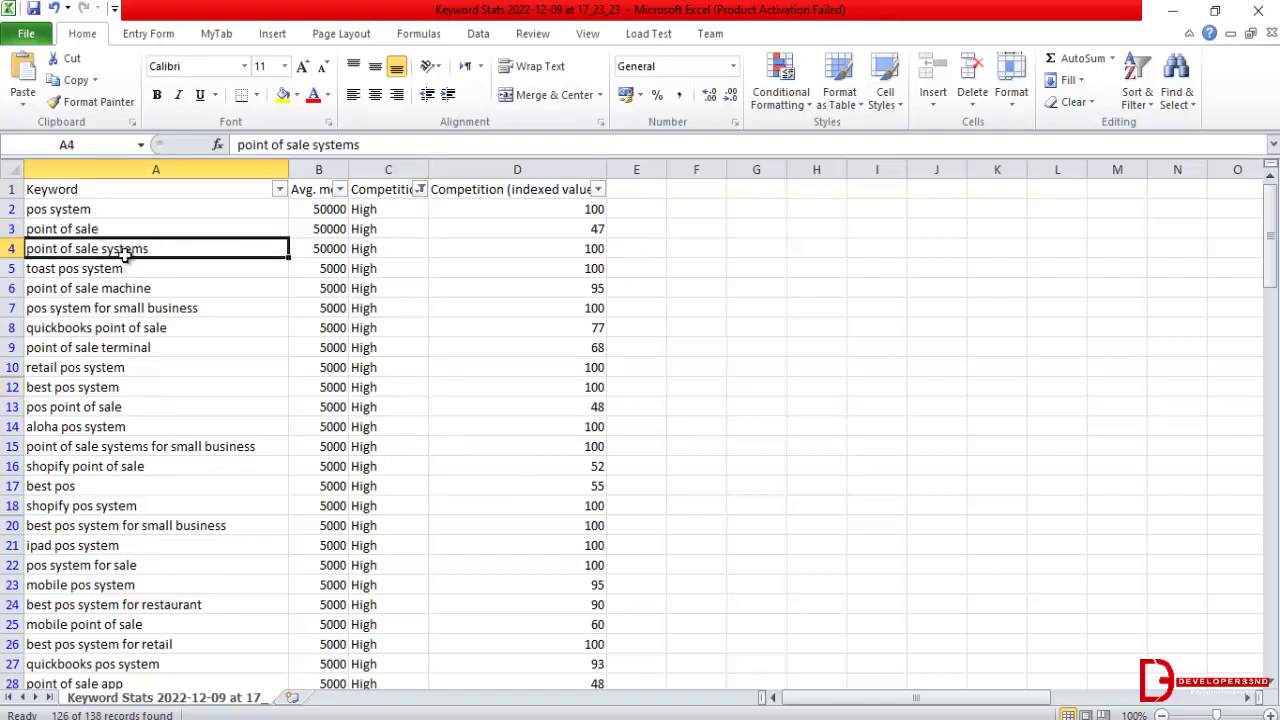
Step: Highlight the keywords "pos system for small business", "best pos" and "point of sale systems for small business" with a yellow fill
{"action": "left_click", "coordinate": [138, 309]}
{"action": "left_click", "coordinate": [283, 96]}
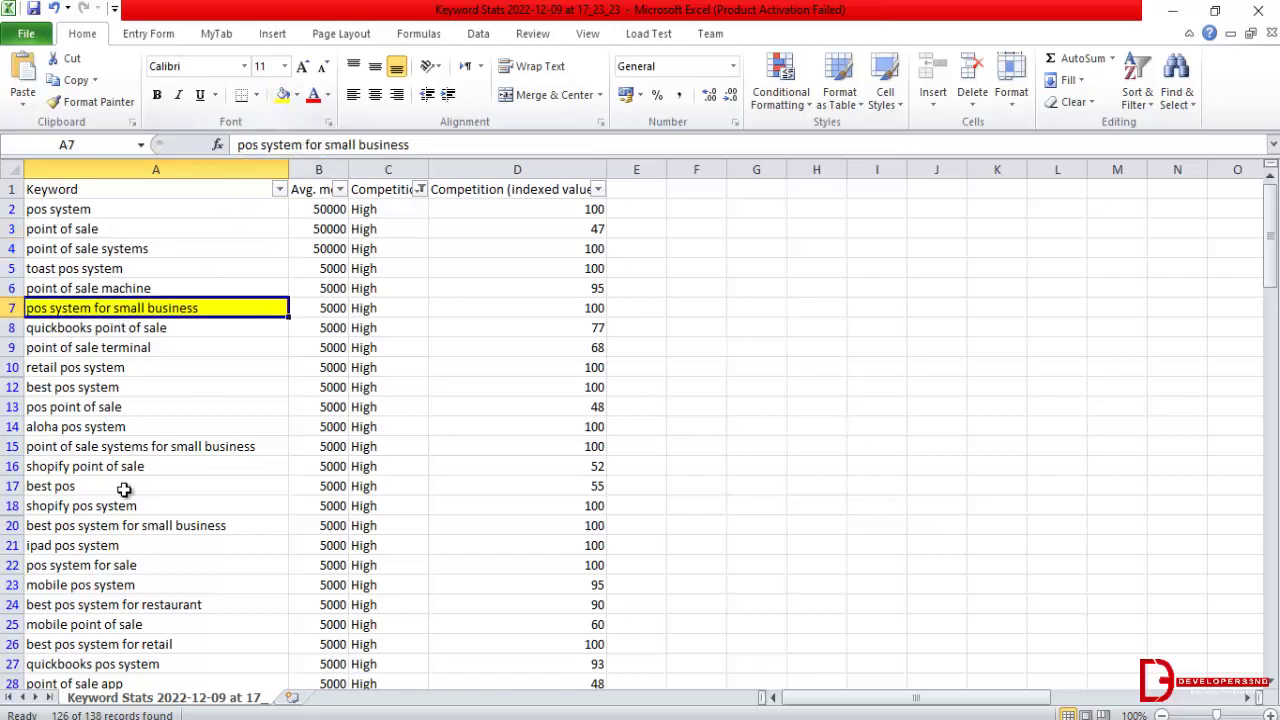
{"action": "left_click", "coordinate": [65, 488]}
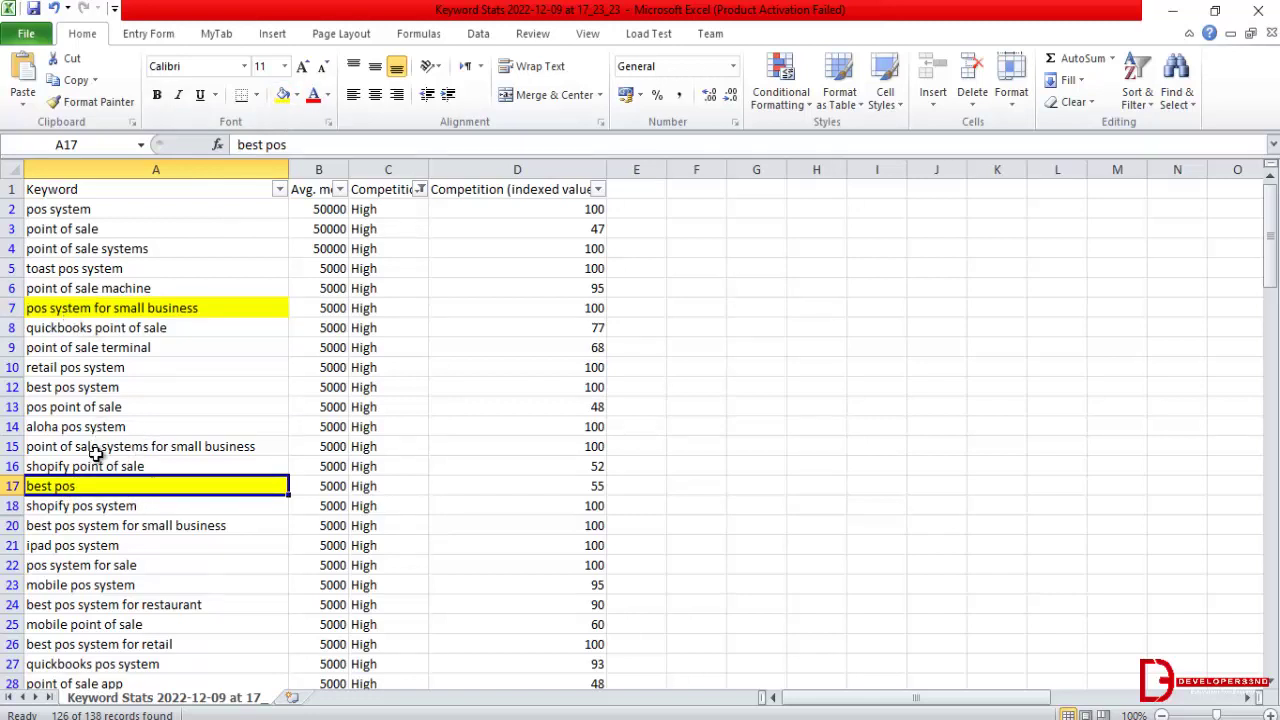
{"action": "left_click", "coordinate": [97, 449]}
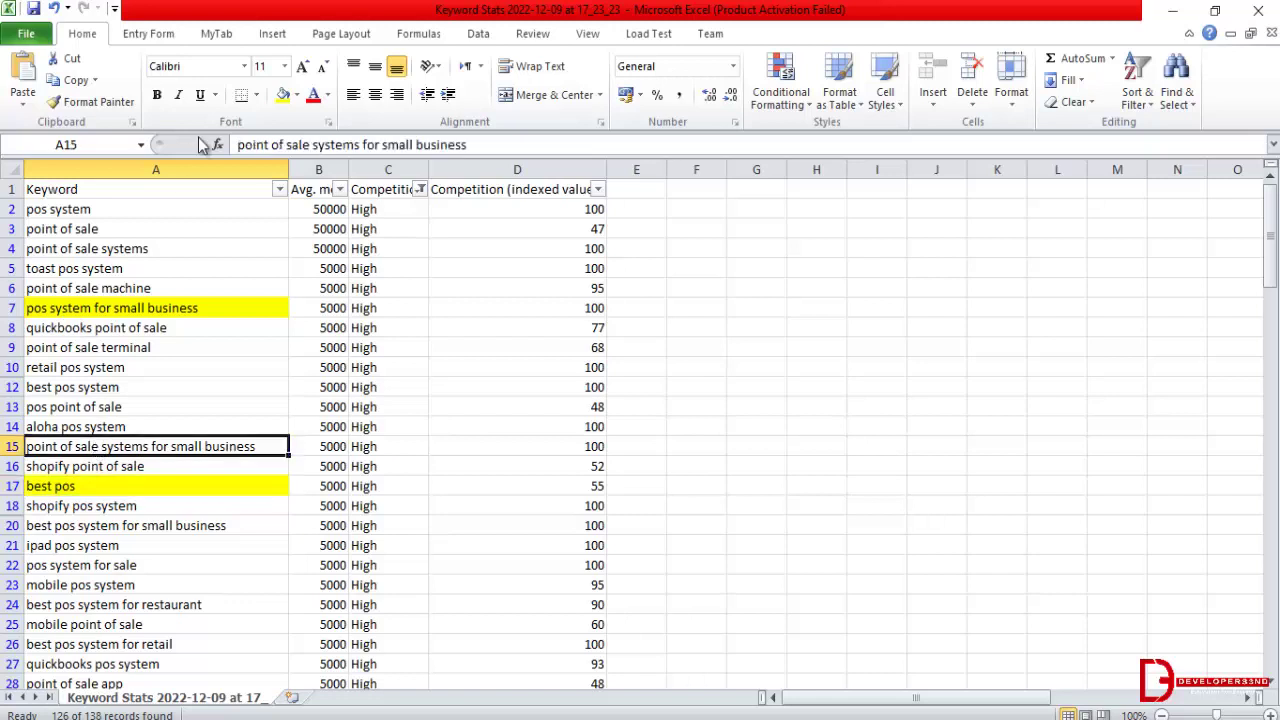
{"action": "left_click", "coordinate": [283, 94]}
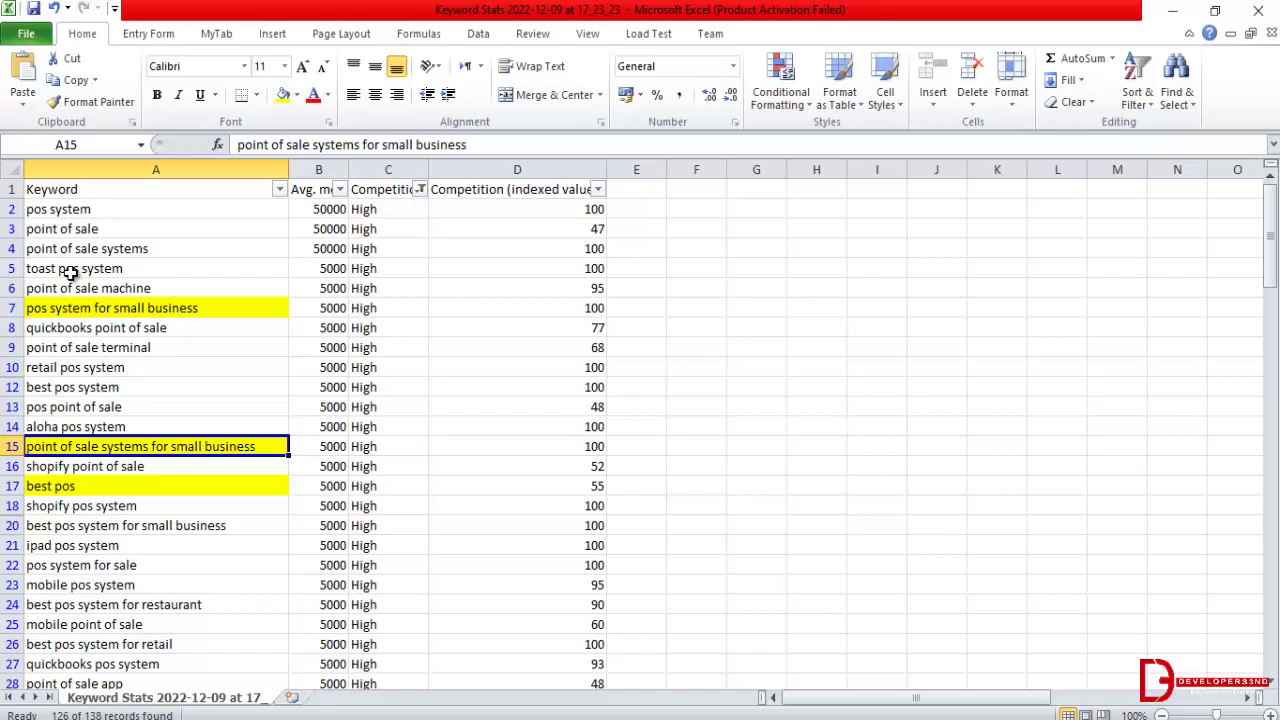
Step: Fill the keywords "erp pos", "best pos for restaurant", "cafe pos system" and "best retail pos" further down the list with yellow
{"action": "scroll", "coordinate": [77, 485], "scroll_direction": "down", "scroll_amount": 16}
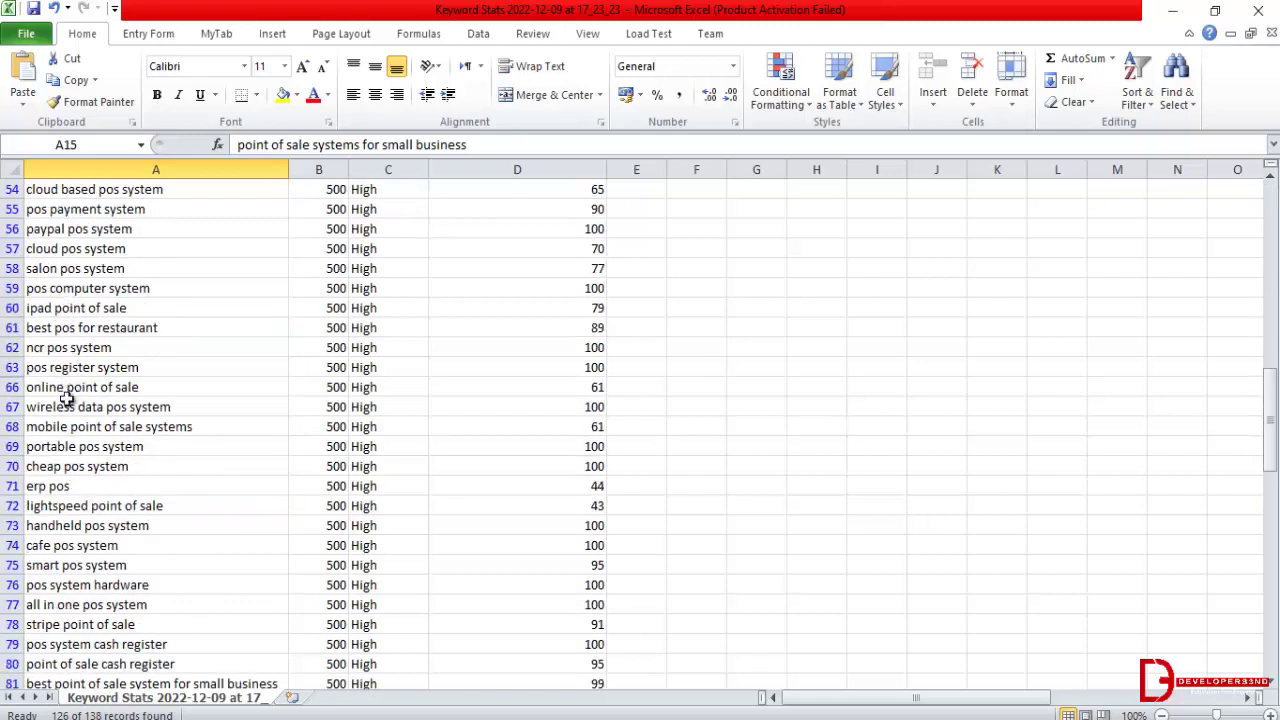
{"action": "left_click", "coordinate": [72, 487]}
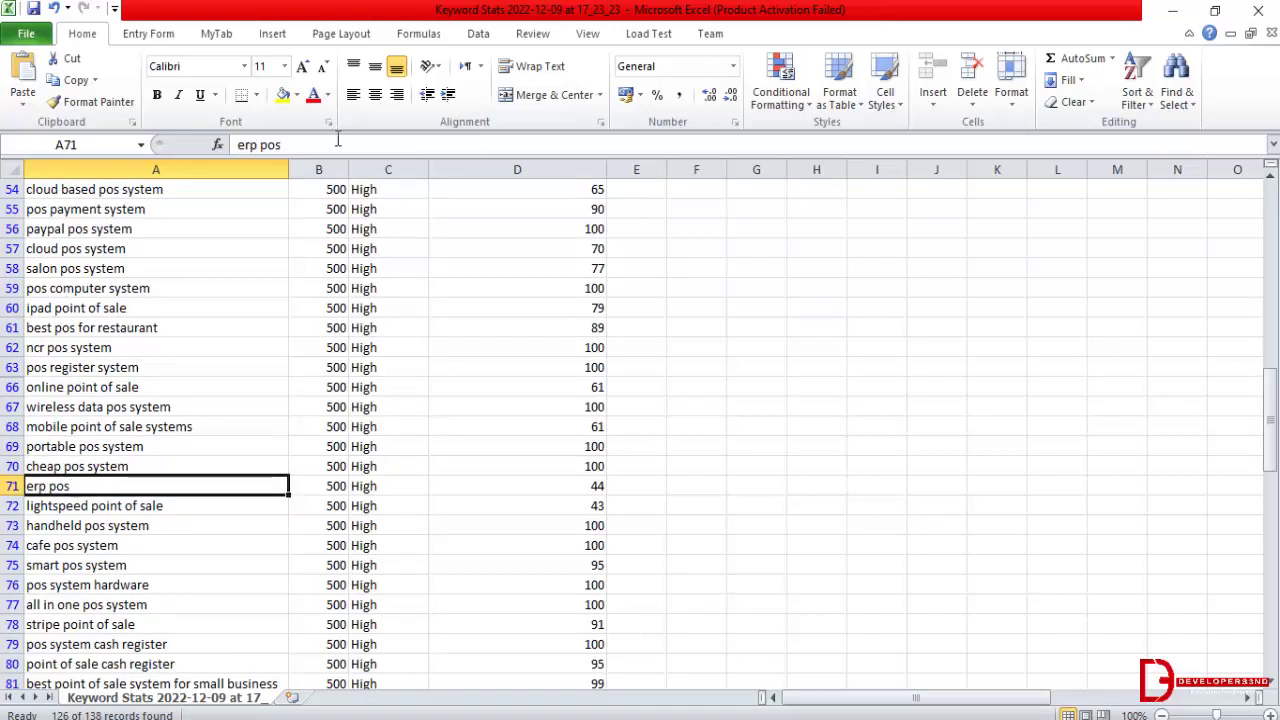
{"action": "left_click", "coordinate": [283, 94]}
{"action": "left_click", "coordinate": [130, 334]}
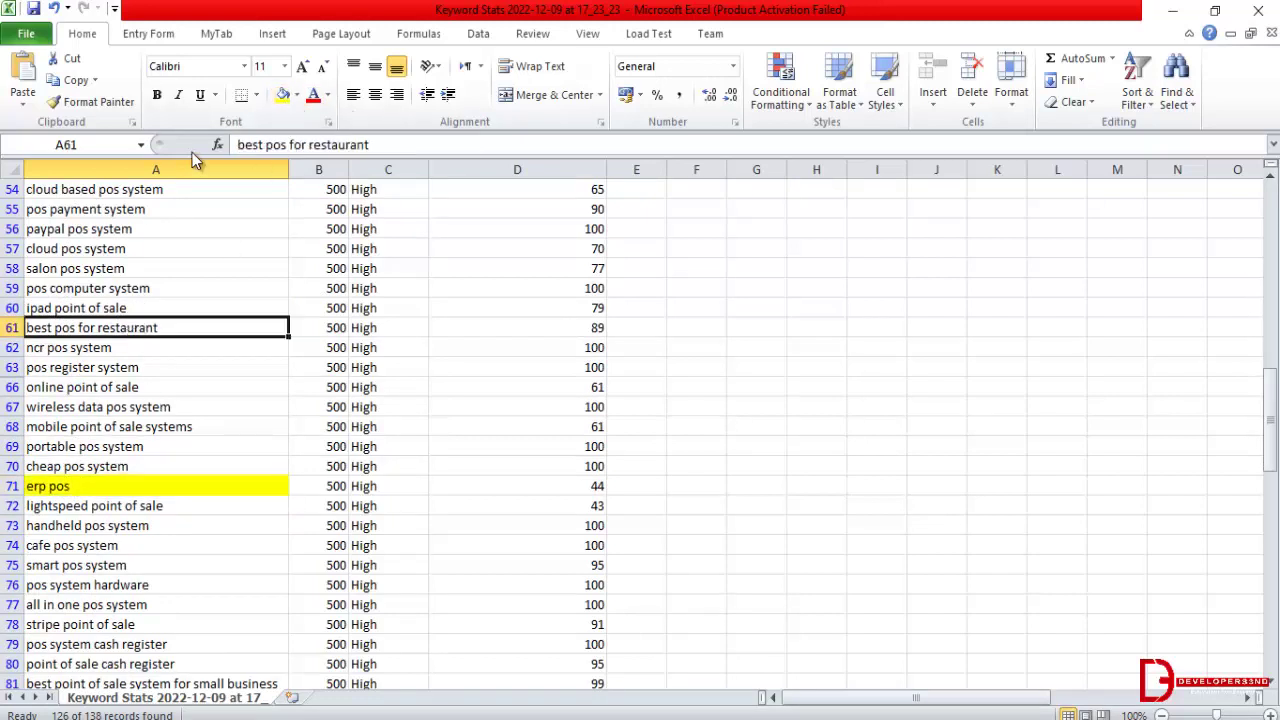
{"action": "left_click", "coordinate": [283, 94]}
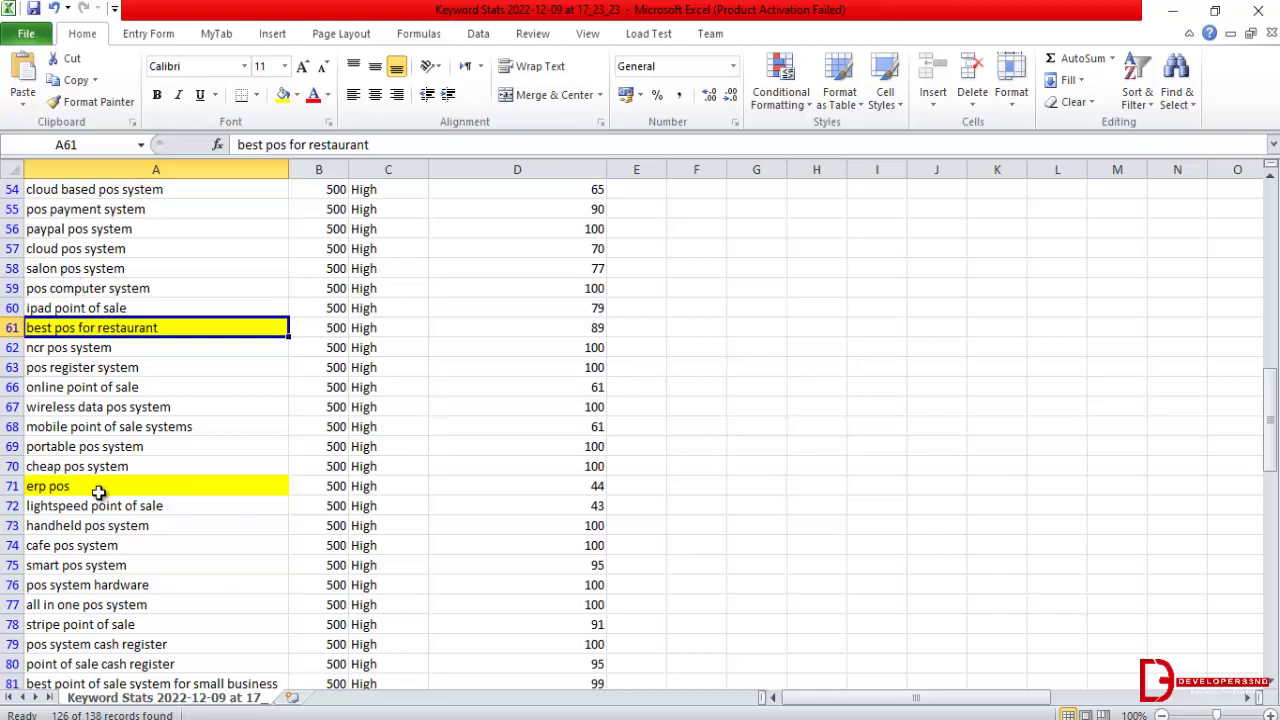
{"action": "left_click", "coordinate": [84, 550]}
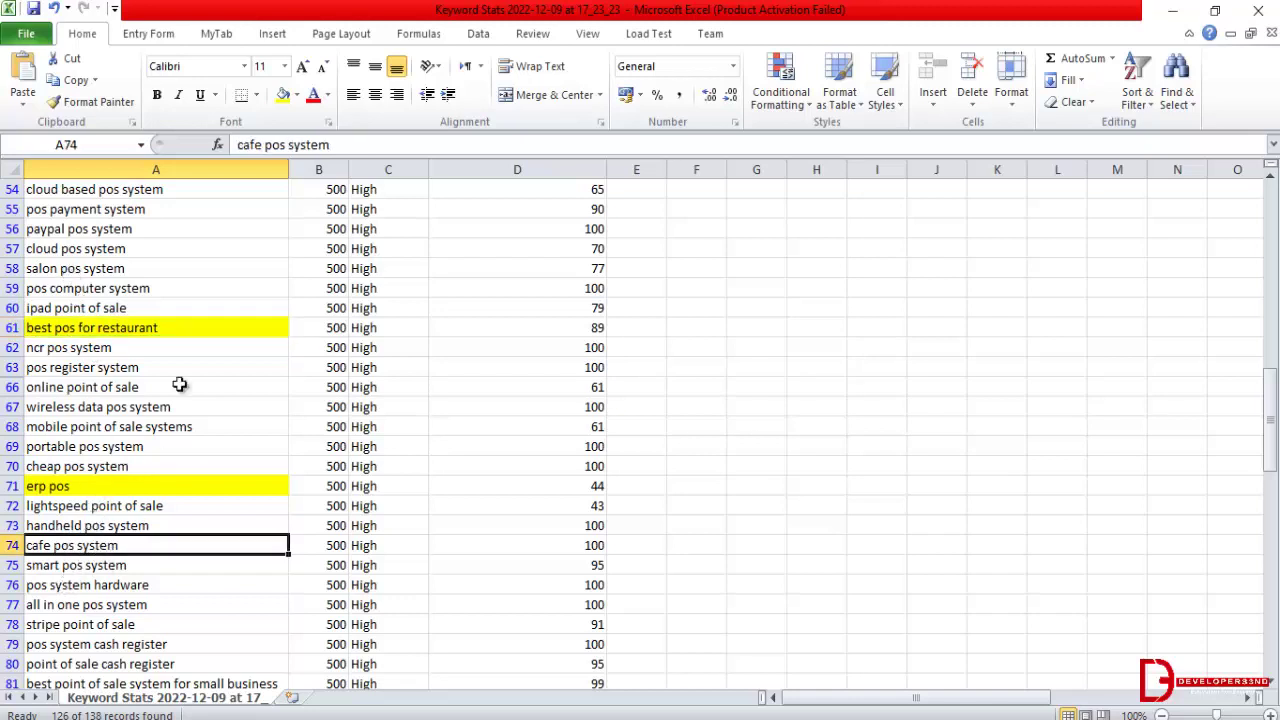
{"action": "left_click", "coordinate": [283, 95]}
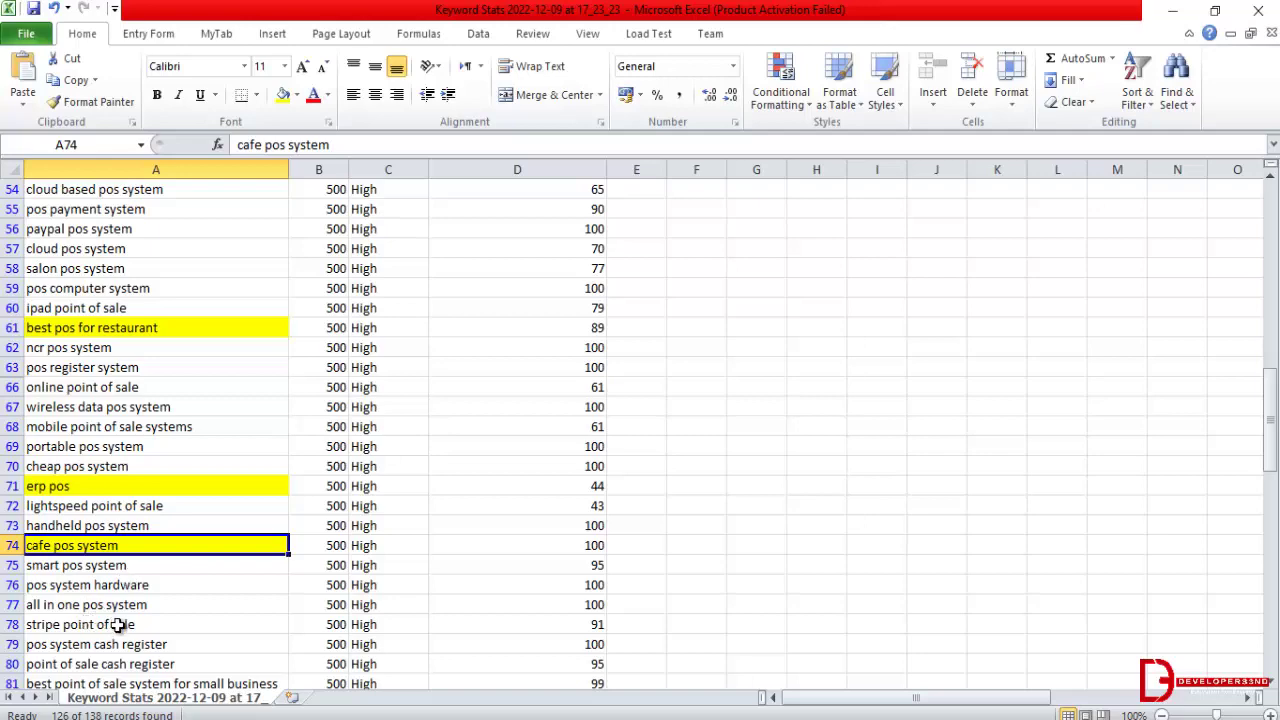
{"action": "scroll", "coordinate": [117, 625], "scroll_direction": "down", "scroll_amount": 15}
{"action": "left_click", "coordinate": [92, 647]}
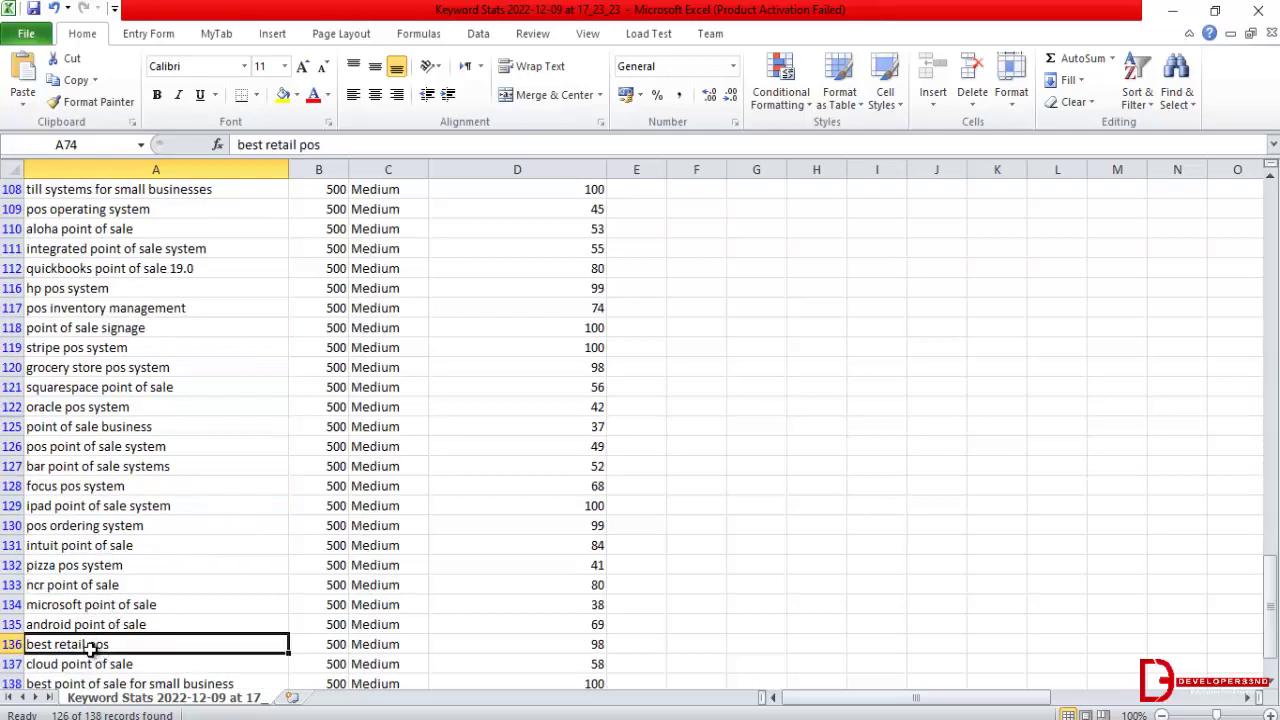
{"action": "left_click", "coordinate": [283, 95]}
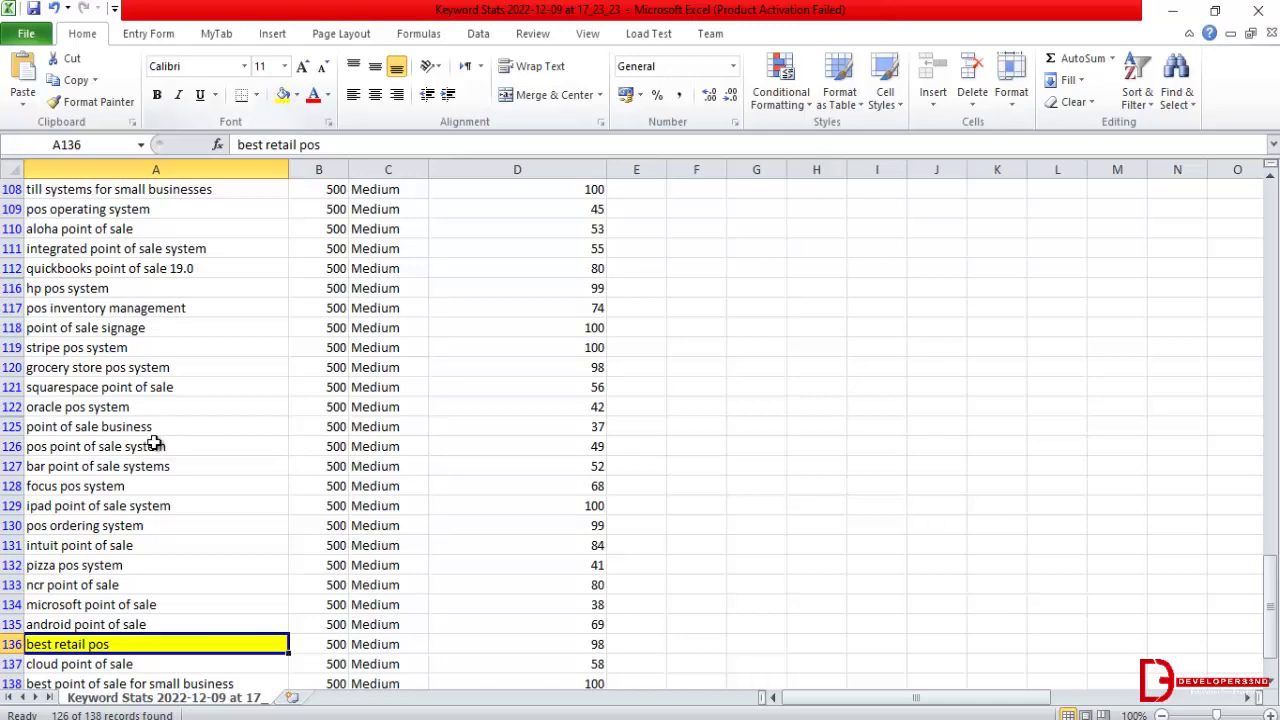
Step: Filter the Keyword column by cell color to show only the yellow keywords, and look over the filtered rows
{"action": "scroll", "coordinate": [125, 368], "scroll_direction": "down", "scroll_amount": 20}
{"action": "scroll", "coordinate": [134, 451], "scroll_direction": "up", "scroll_amount": 20}
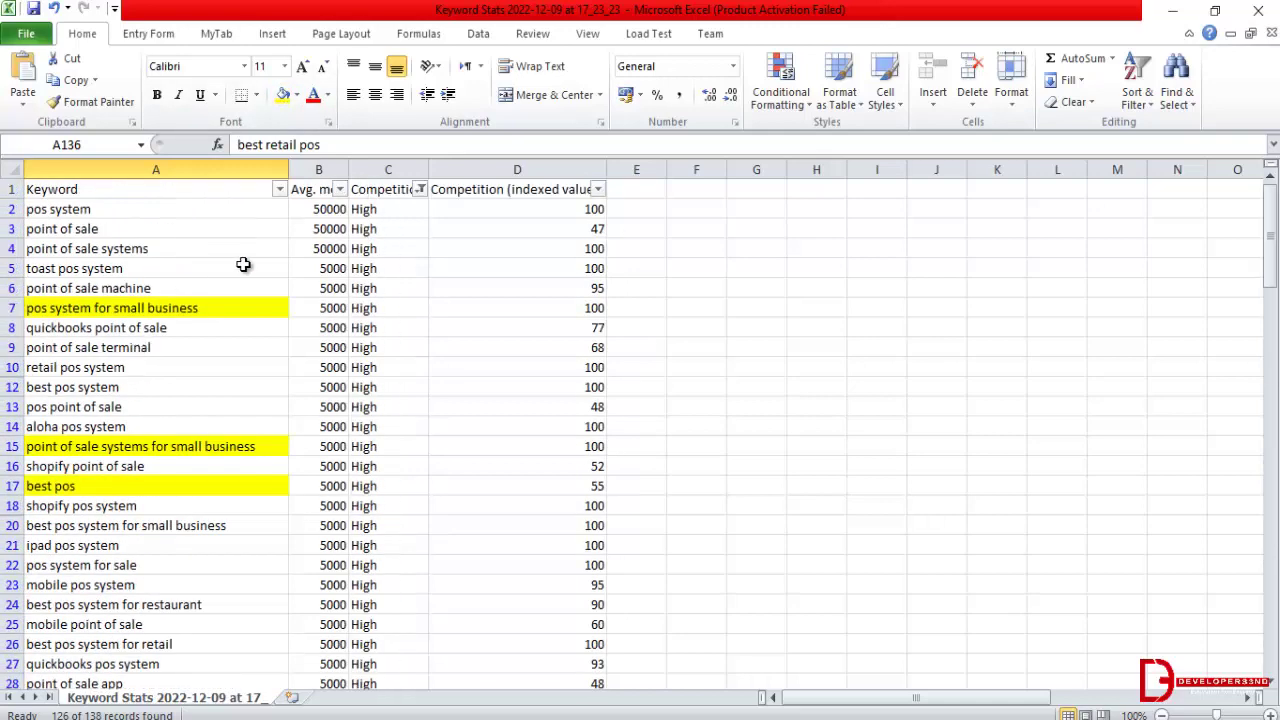
{"action": "left_click", "coordinate": [279, 190]}
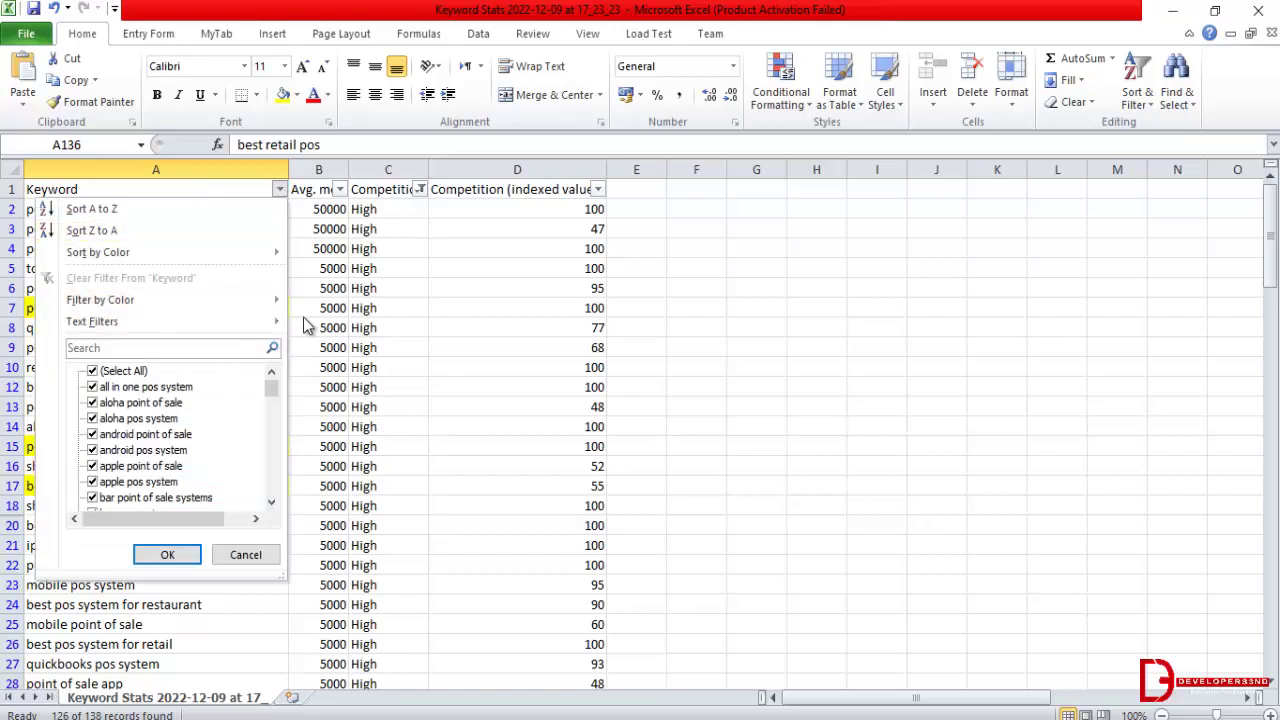
{"action": "mouse_move", "coordinate": [263, 306]}
{"action": "left_click", "coordinate": [340, 325]}
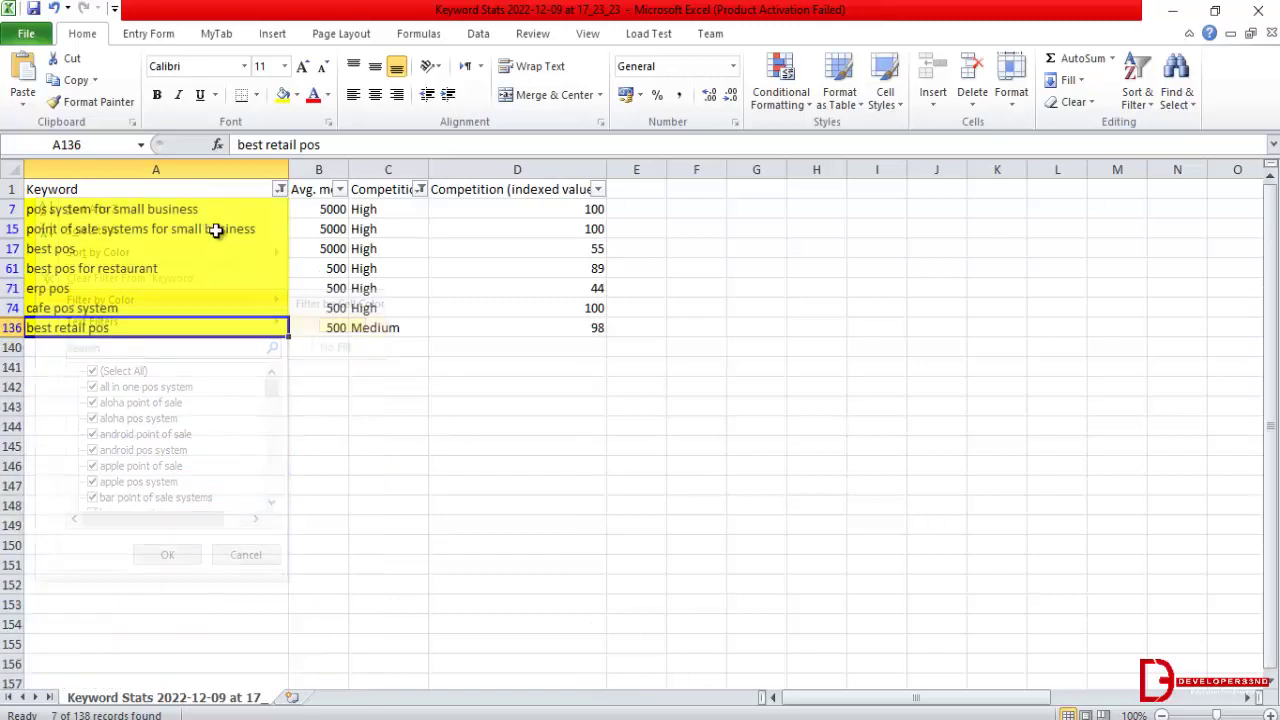
{"action": "left_click_drag", "start_coordinate": [108, 195], "coordinate": [376, 250]}
{"action": "left_click", "coordinate": [316, 391]}
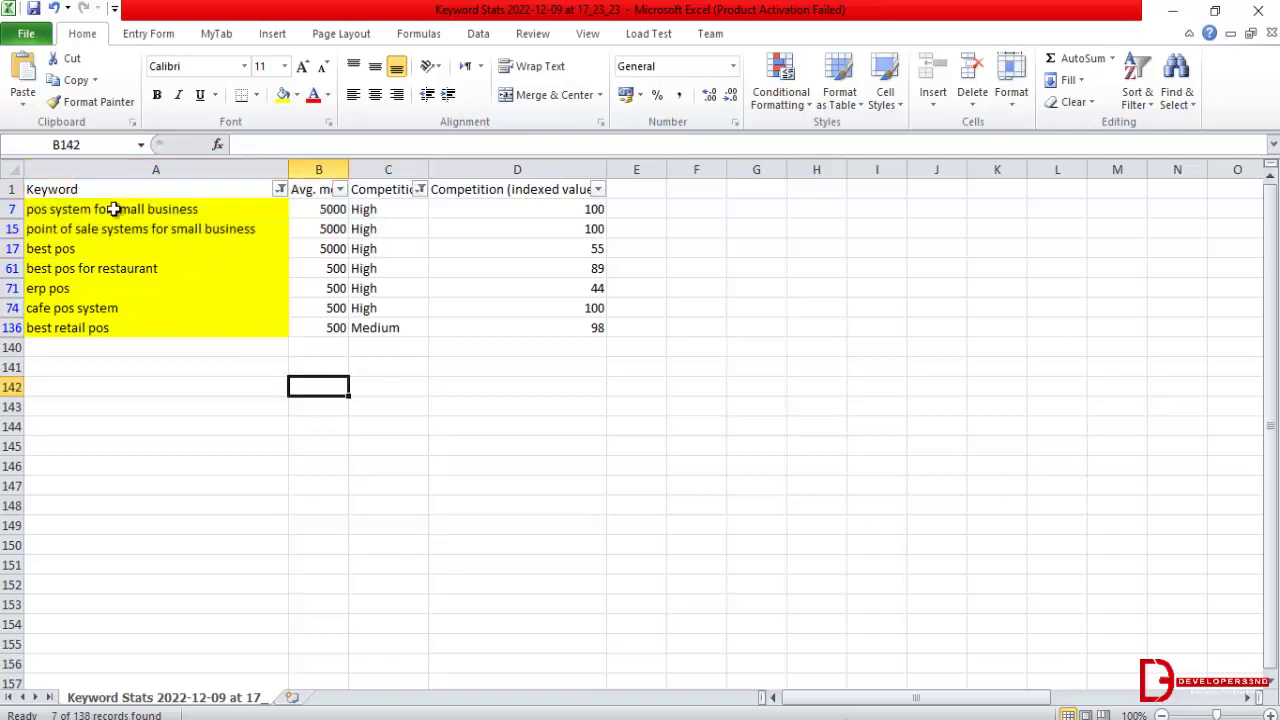
Step: Add the header "UberSuggest" in cell E1 and fit the column width to it
{"action": "left_click", "coordinate": [634, 190]}
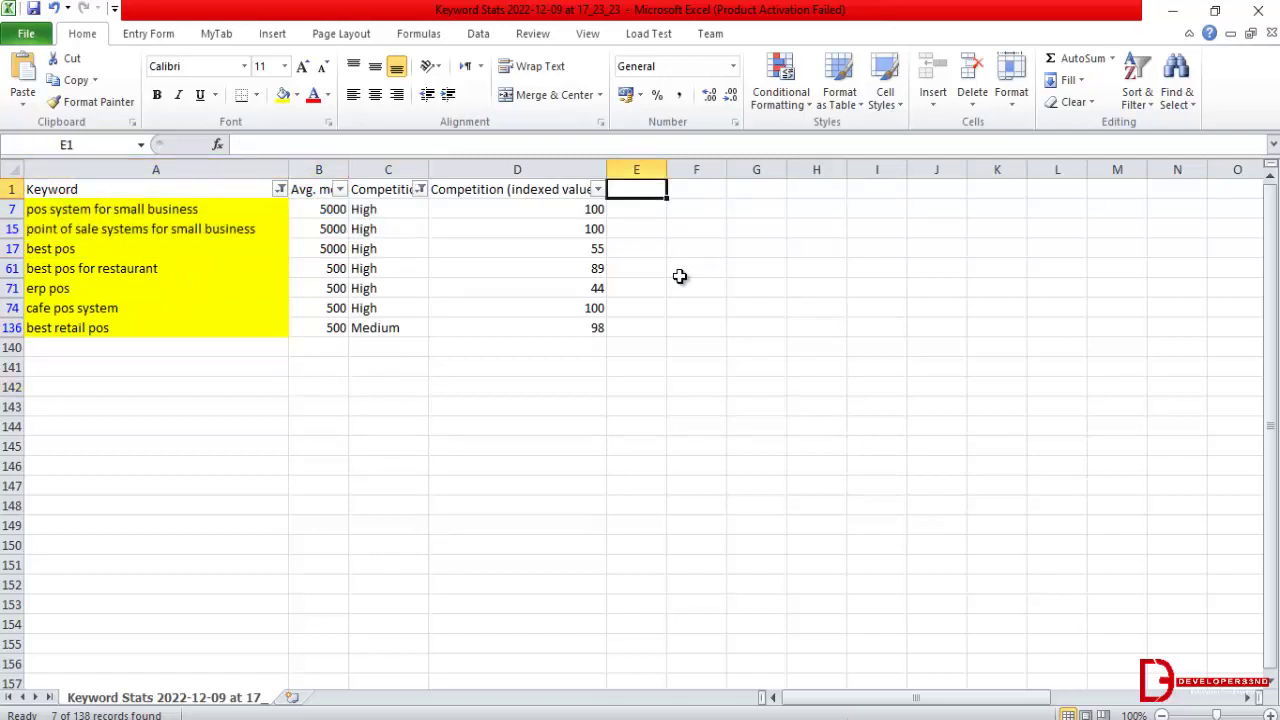
{"action": "type", "text": "Ub"}
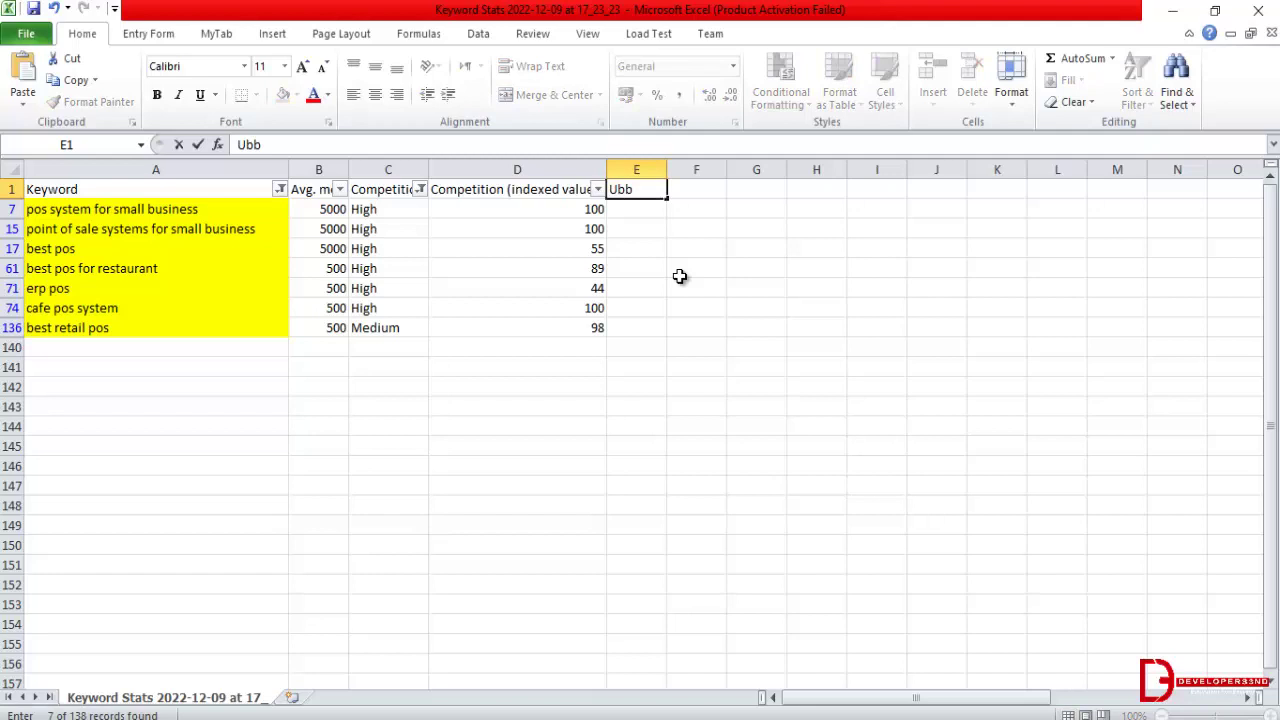
{"action": "type", "text": "erSugges"}
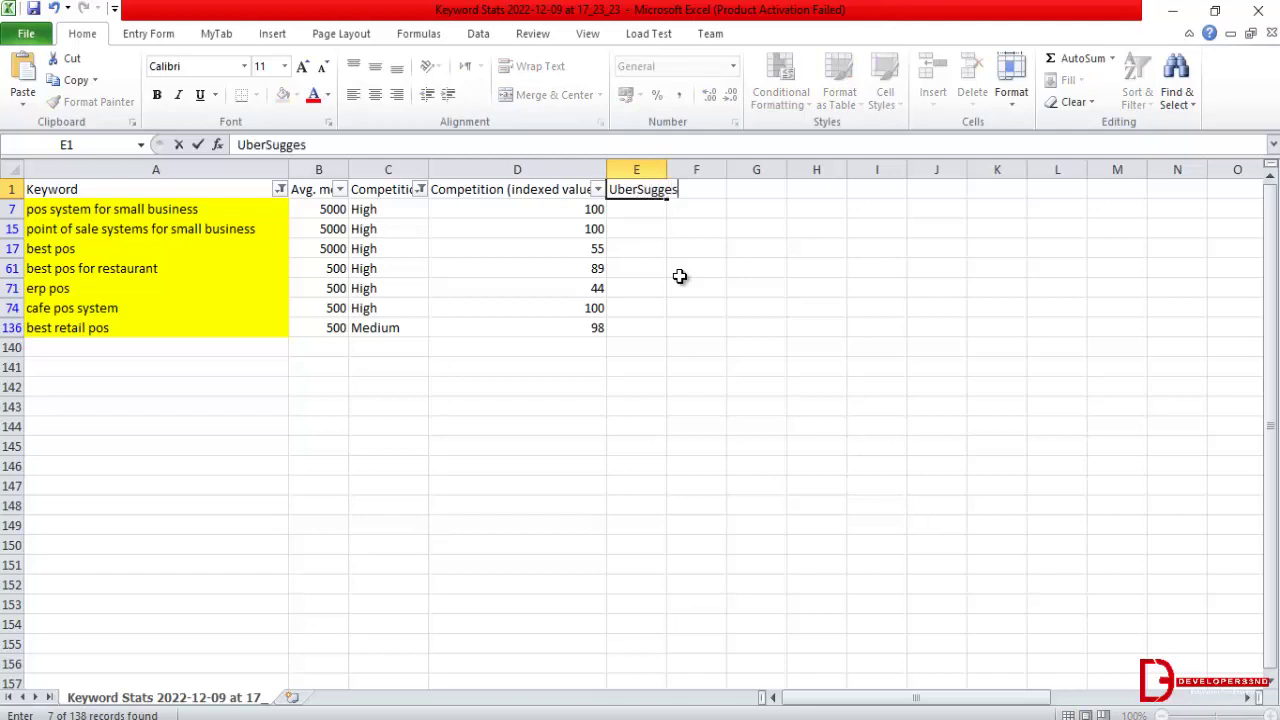
{"action": "type", "text": "t"}
{"action": "key", "text": "Return"}
{"action": "double_click", "coordinate": [666, 170]}
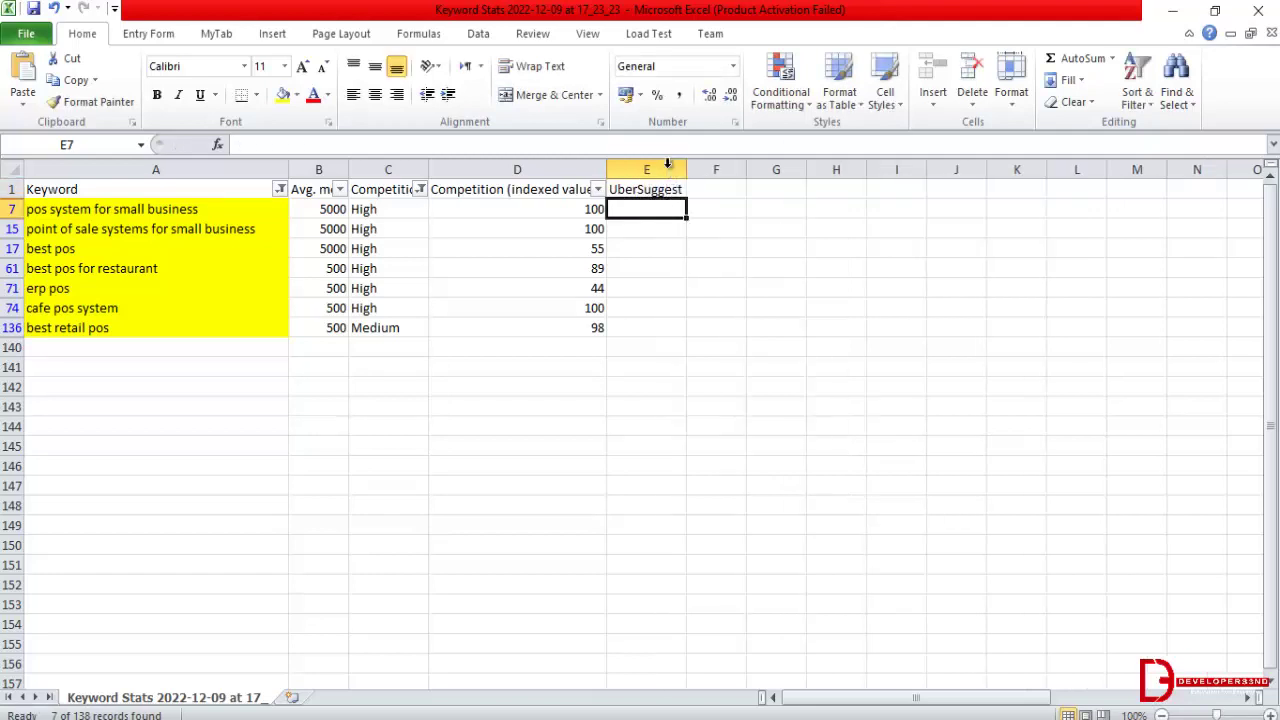
Step: Copy the keyword "pos system for small business" and try a web search for "uber suggest" in a new InPrivate browser window
{"action": "left_click", "coordinate": [229, 221]}
{"action": "key", "text": "ctrl+c"}
{"action": "key", "text": "alt+Tab"}
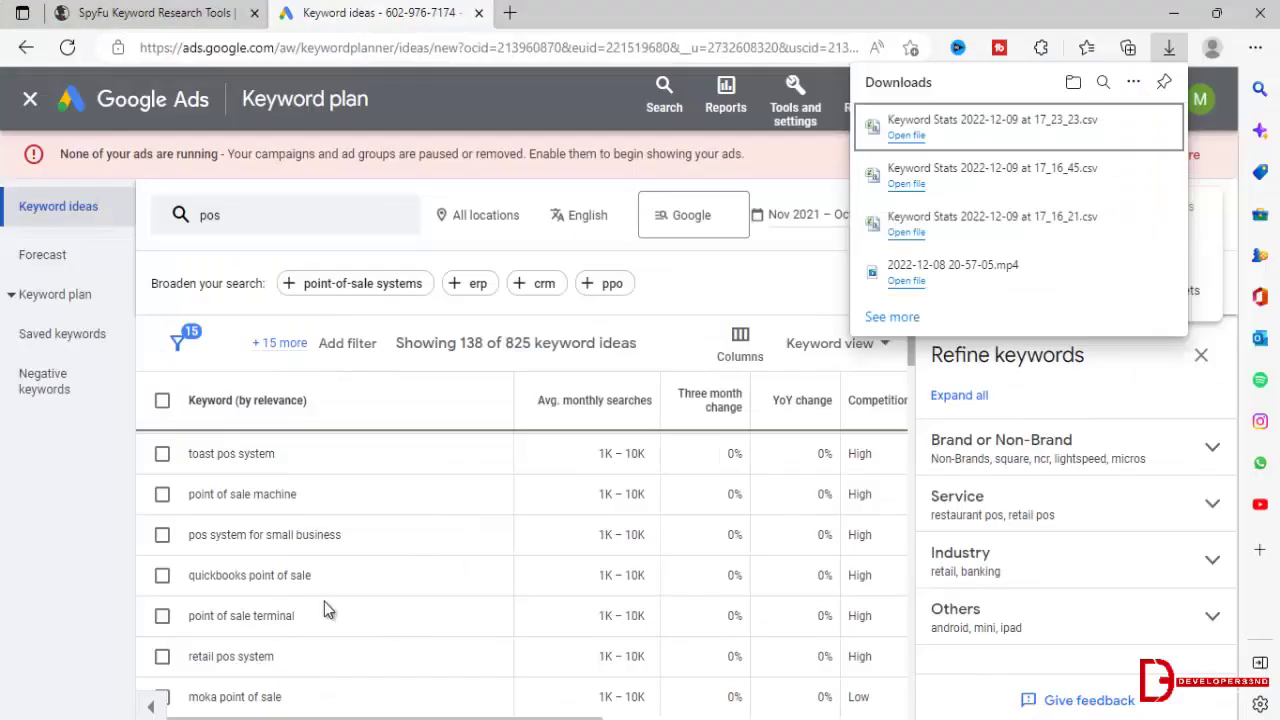
{"action": "left_click", "coordinate": [1255, 47]}
{"action": "left_click", "coordinate": [1164, 88]}
{"action": "type", "text": "ub"}
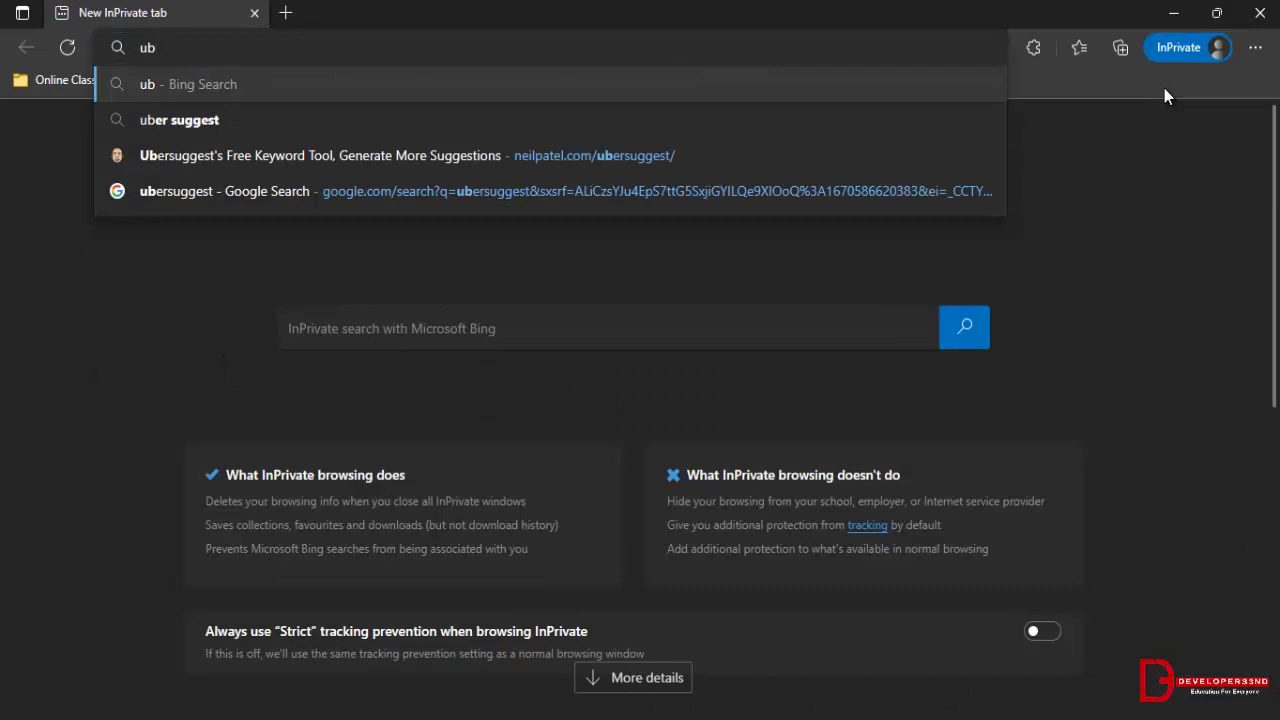
{"action": "key", "text": "Down"}
{"action": "key", "text": "Return"}
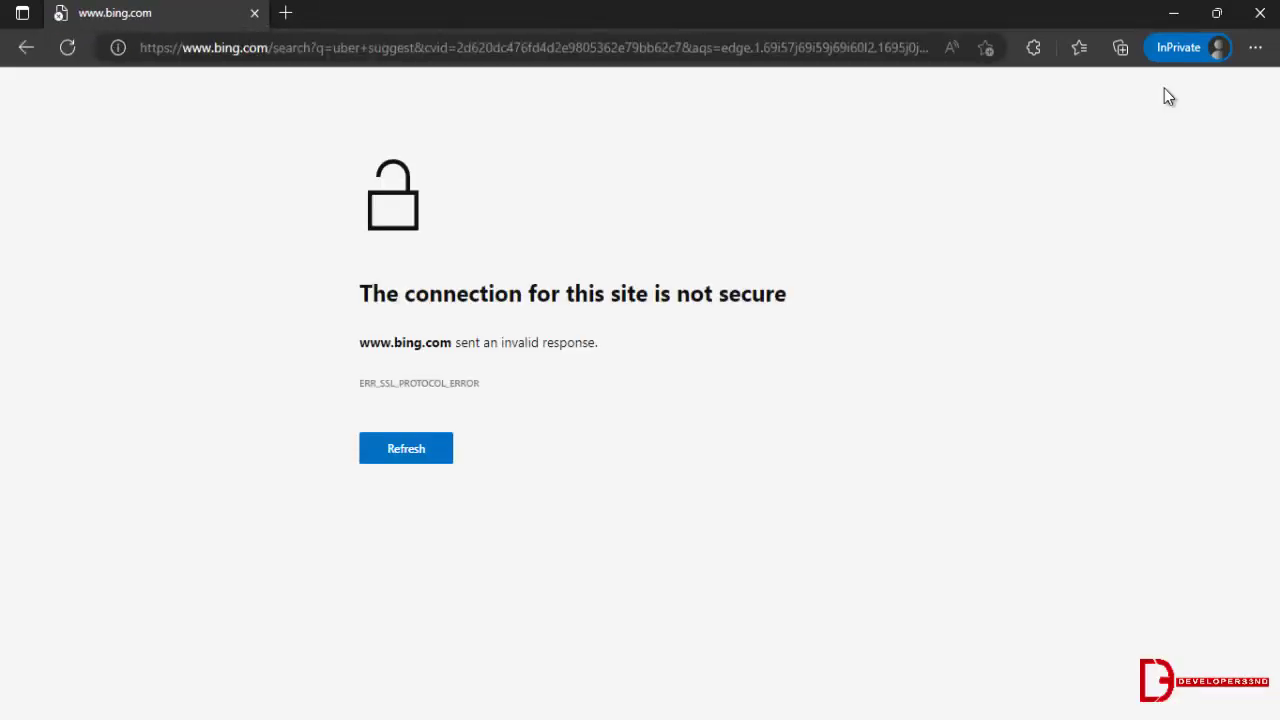
Step: Open Ubersuggest's free keyword tool page at neilpatel.com/ubersuggest
{"action": "left_click", "coordinate": [566, 50]}
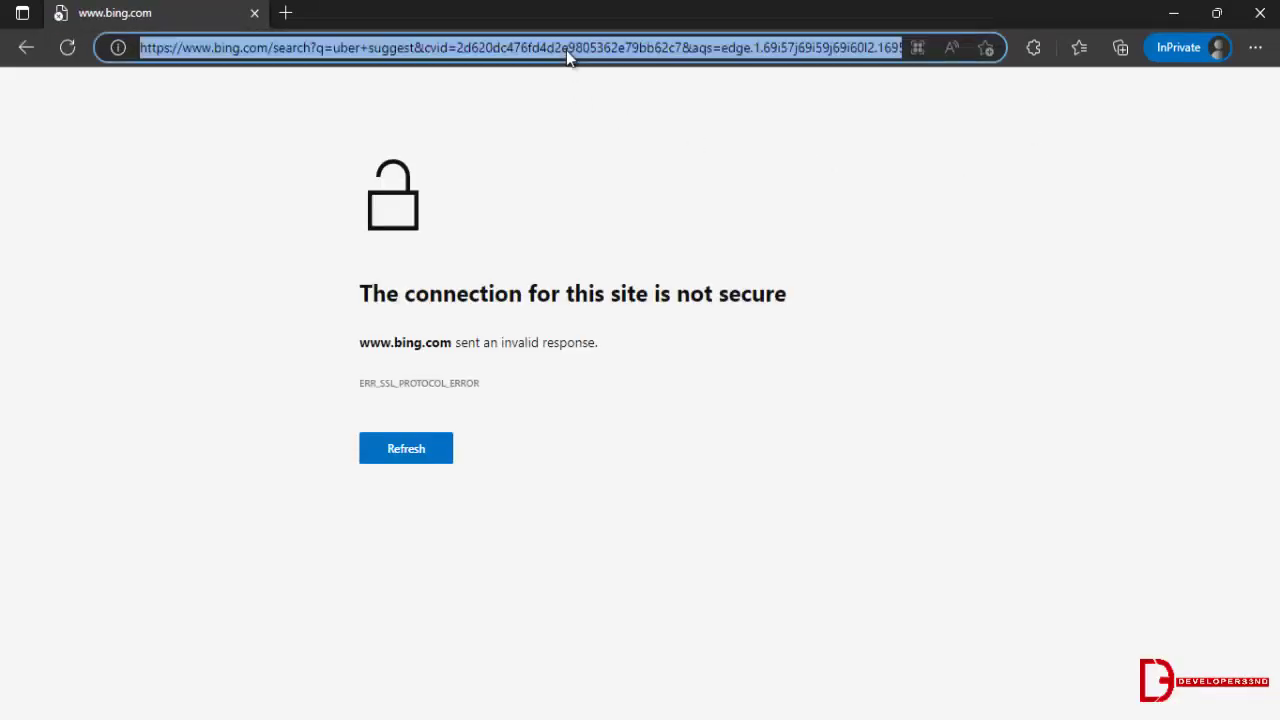
{"action": "type", "text": "ub"}
{"action": "key", "text": "Down"}
{"action": "key", "text": "Down"}
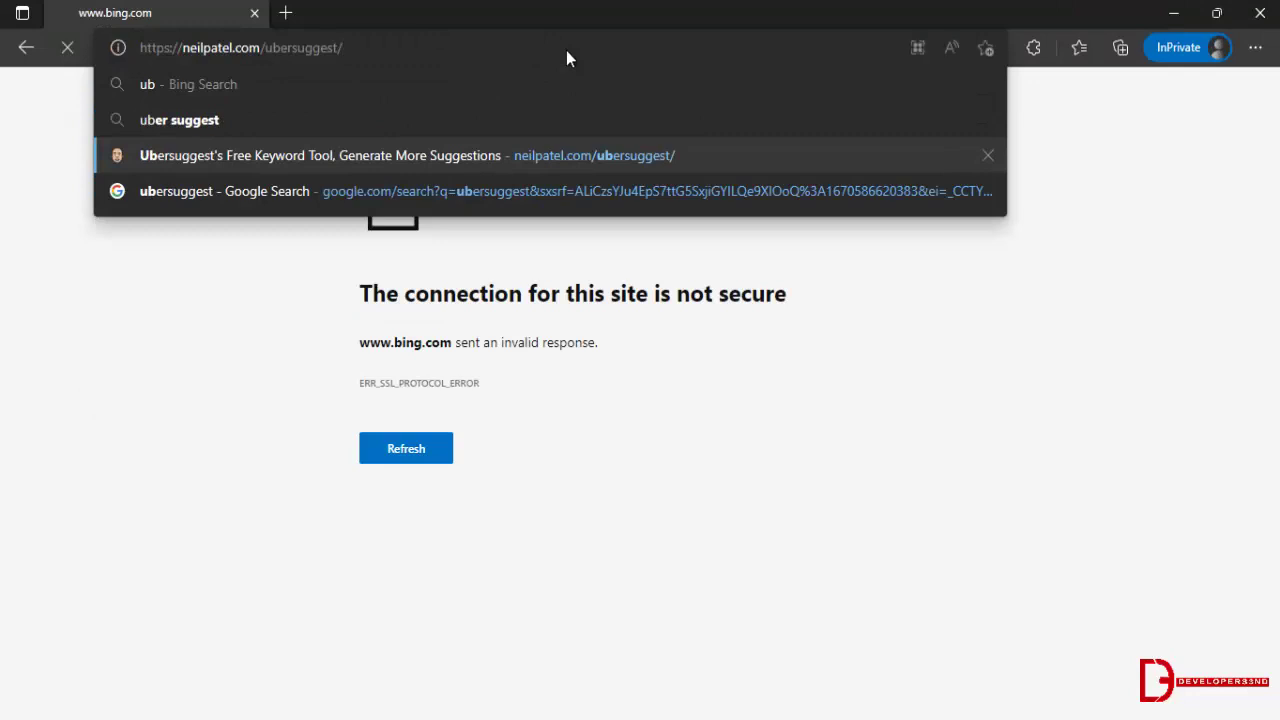
{"action": "key", "text": "Return"}
Step: Search Ubersuggest for "pos system for small business" with English / United States, and dismiss the free account prompt
{"action": "left_click", "coordinate": [432, 599]}
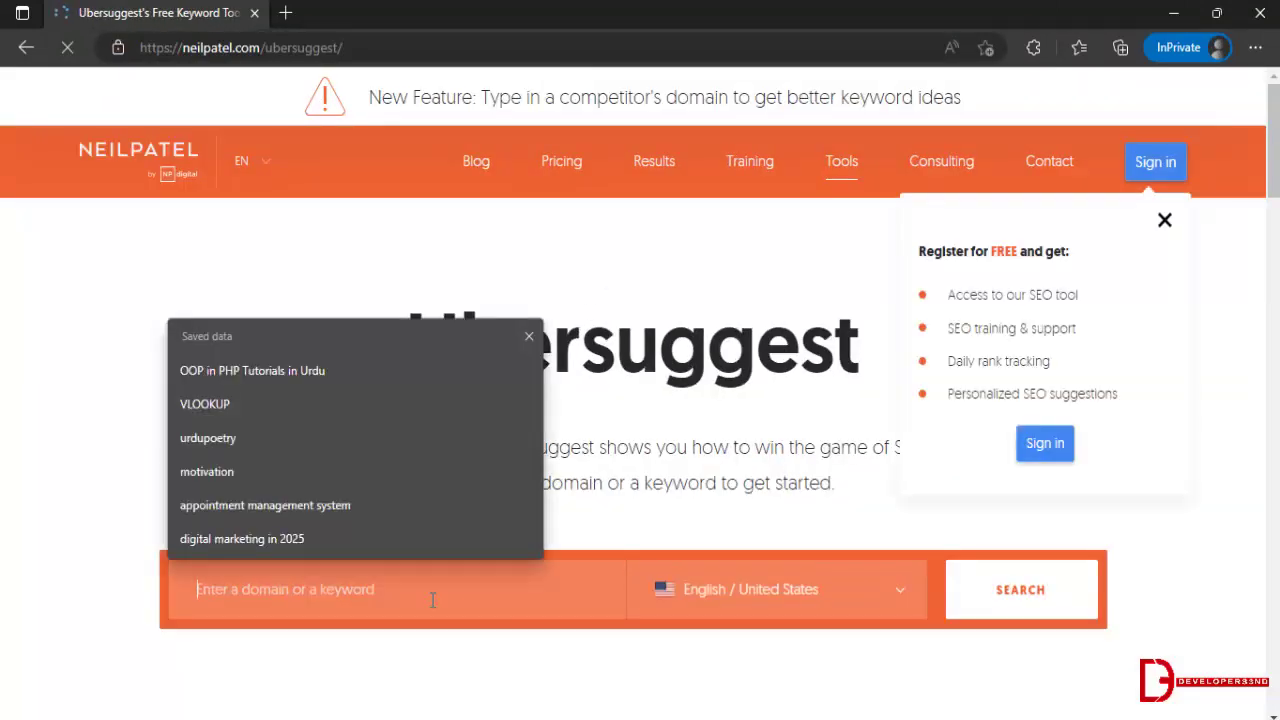
{"action": "key", "text": "ctrl+v"}
{"action": "left_click", "coordinate": [993, 597]}
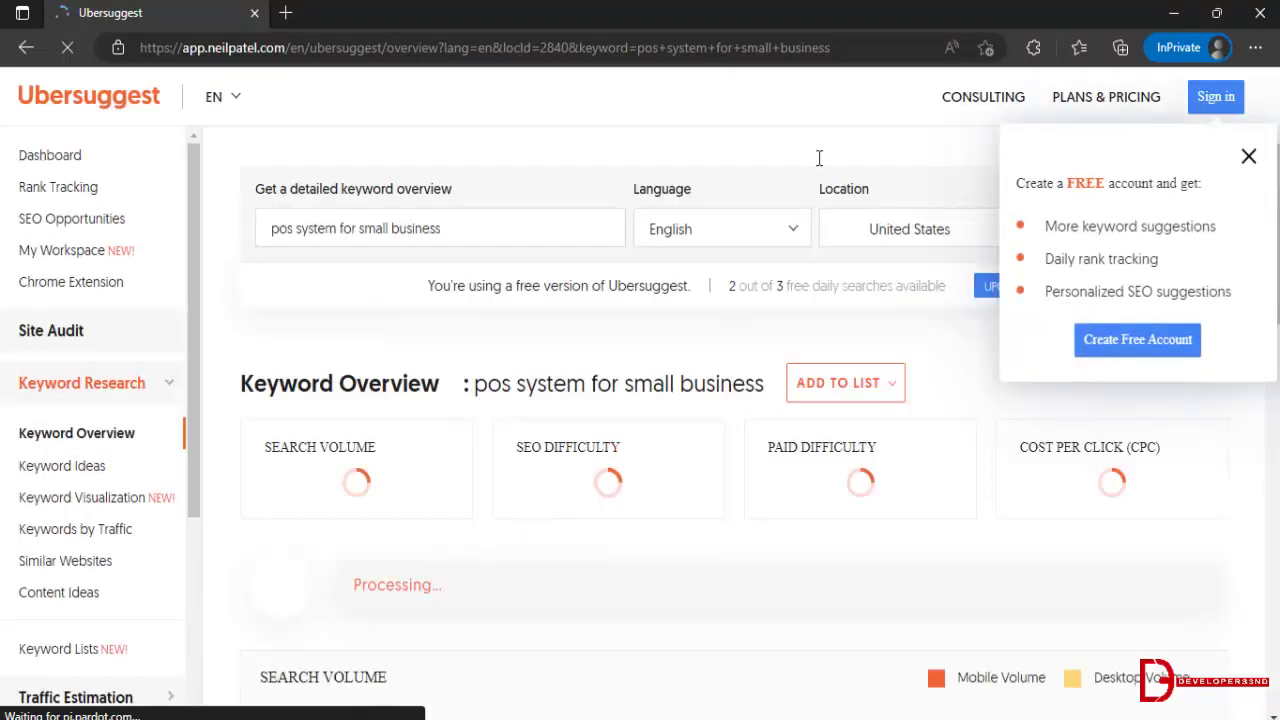
{"action": "left_click", "coordinate": [1248, 157]}
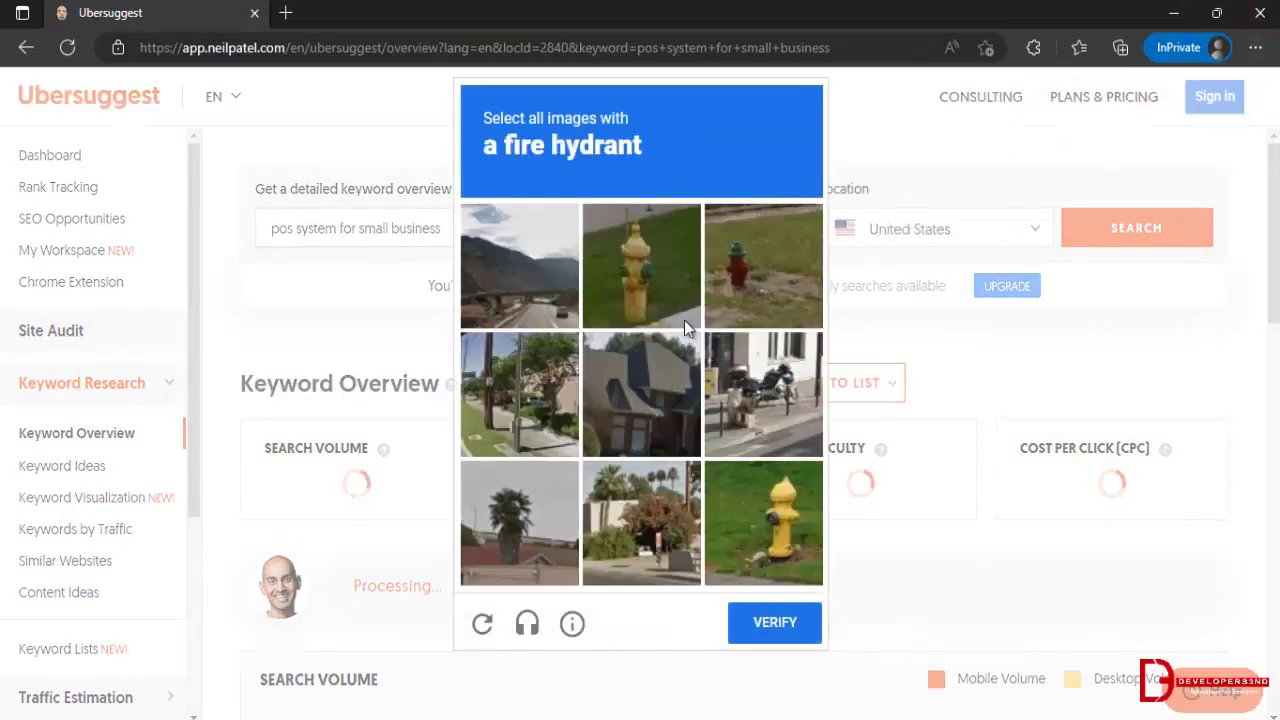
Step: Complete the image verification by selecting all pictures that contain a fire hydrant
{"action": "left_click", "coordinate": [653, 279]}
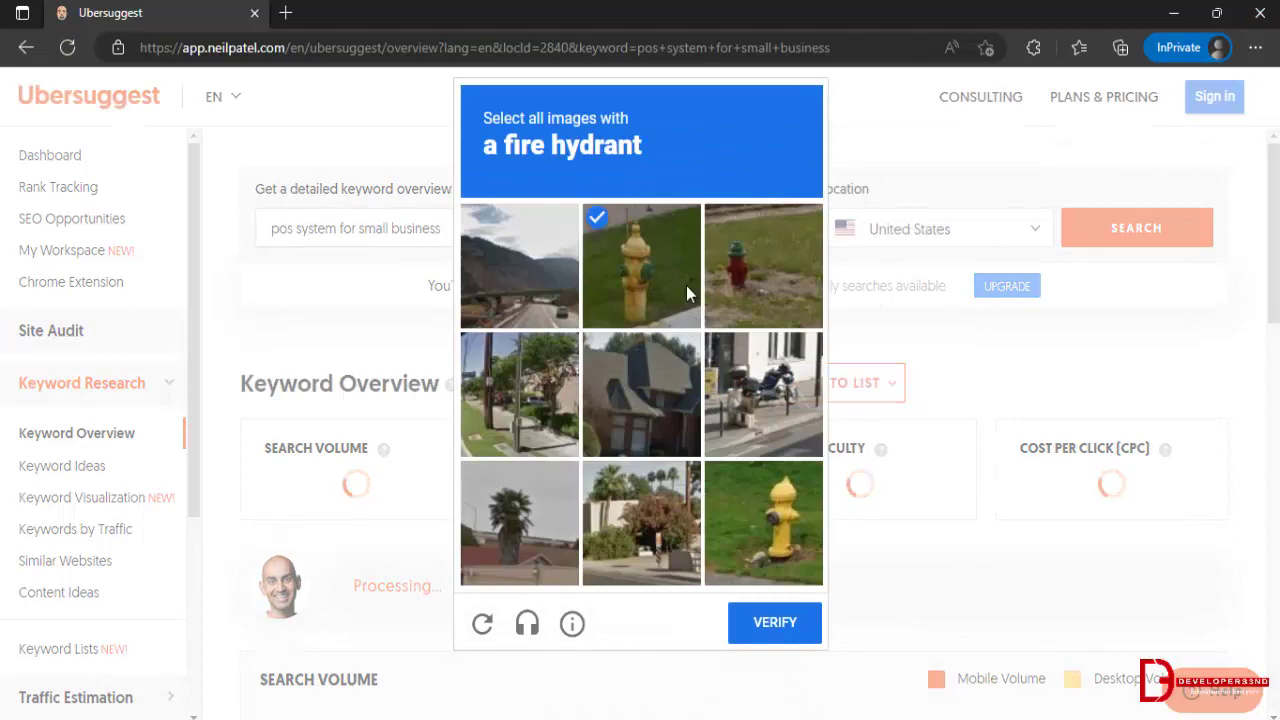
{"action": "left_click", "coordinate": [758, 290]}
{"action": "left_click", "coordinate": [772, 508]}
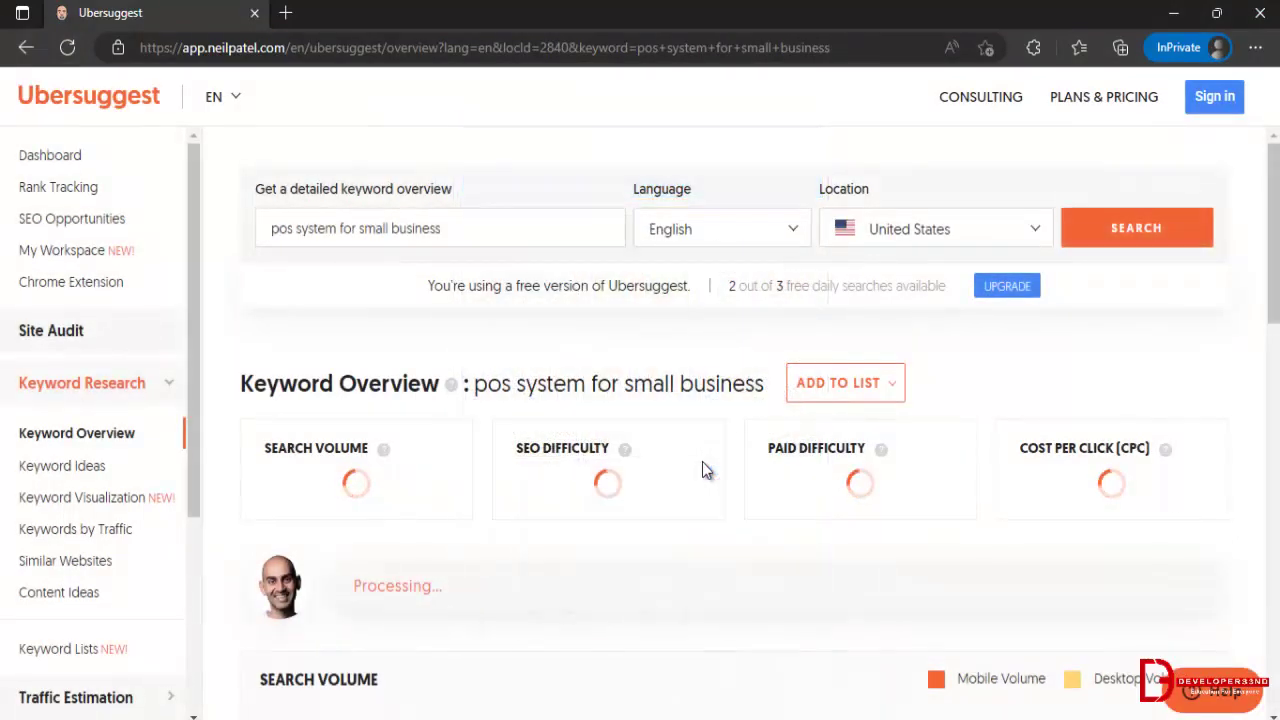
Step: Switch to the Excel sheet and enter the Ubersuggest search volume 3600 for "pos system for small business" in cell E7
{"action": "left_click_drag", "start_coordinate": [320, 383], "coordinate": [420, 490]}
{"action": "key", "text": "ctrl+c"}
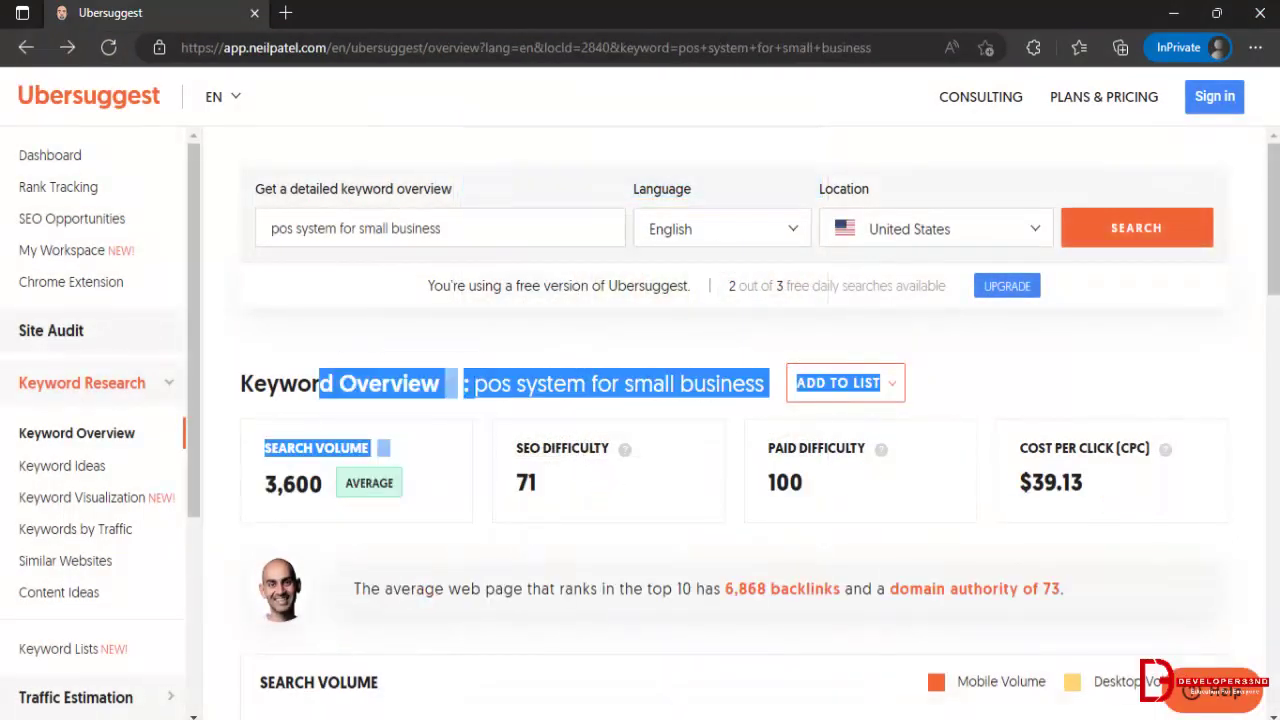
{"action": "key", "text": "alt+Tab"}
{"action": "left_click", "coordinate": [668, 207]}
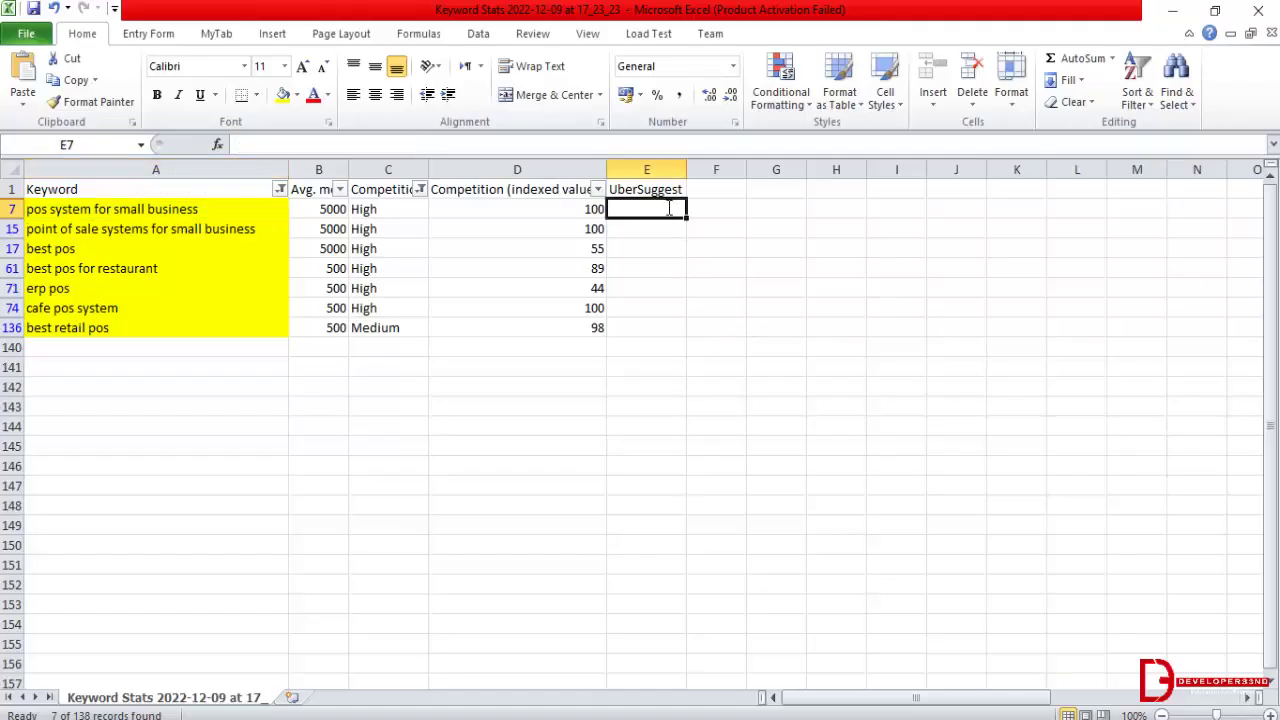
{"action": "type", "text": "3600"}
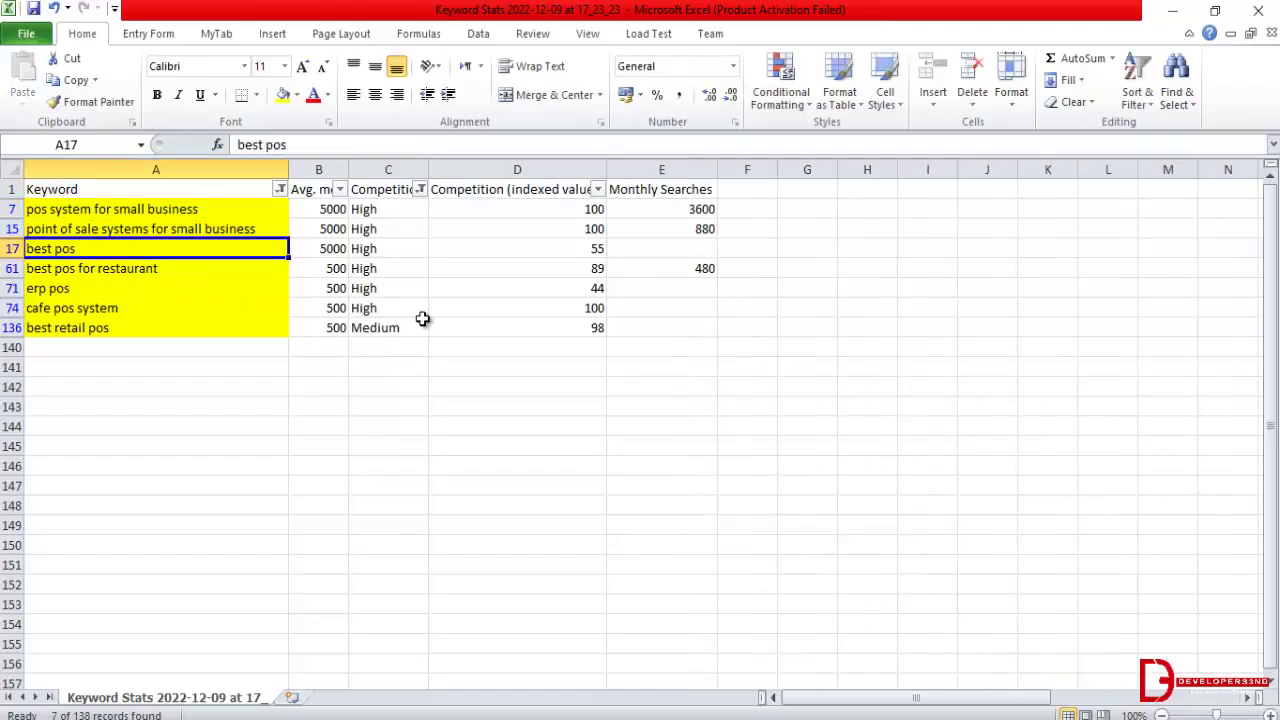
Step: Copy the keyword "best pos" from the sheet and search for it in SpyFu with the United States selected
{"action": "key", "text": "ctrl+c"}
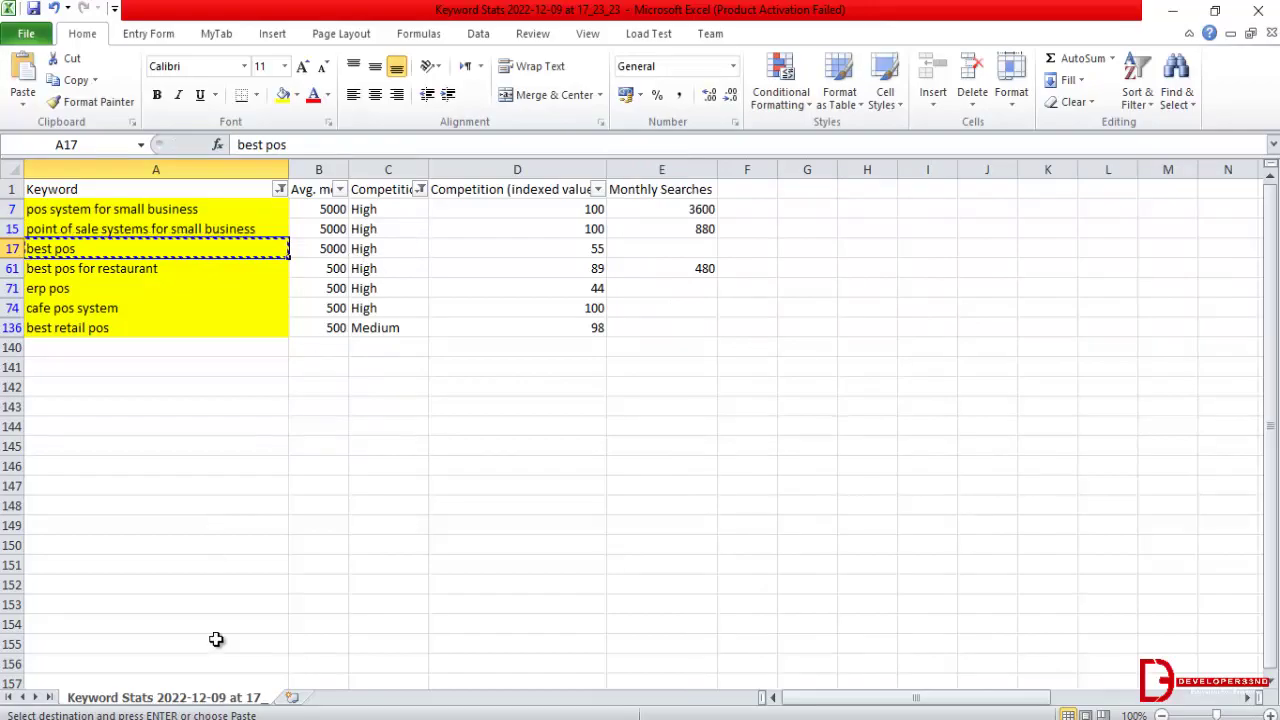
{"action": "key", "text": "alt+Tab"}
{"action": "left_click", "coordinate": [137, 10]}
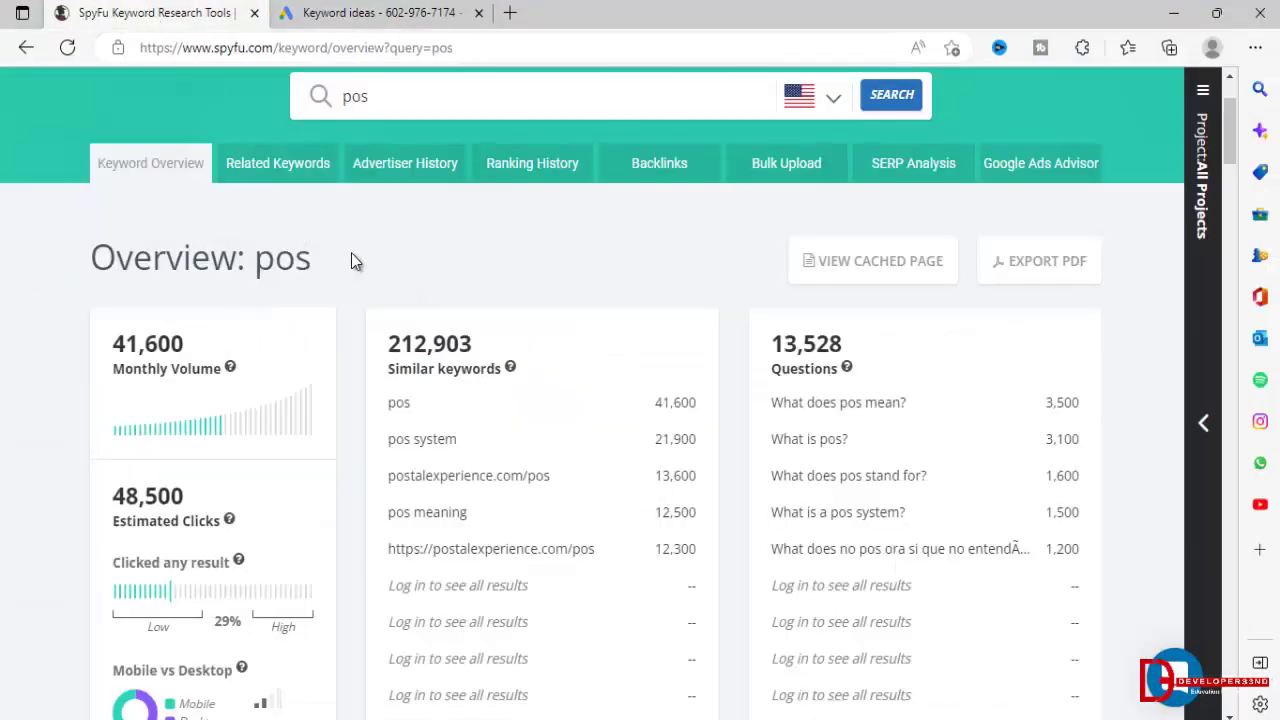
{"action": "left_click", "coordinate": [412, 108]}
{"action": "key", "text": "ctrl+v"}
{"action": "key", "text": "ctrl+a"}
{"action": "key", "text": "ctrl+v"}
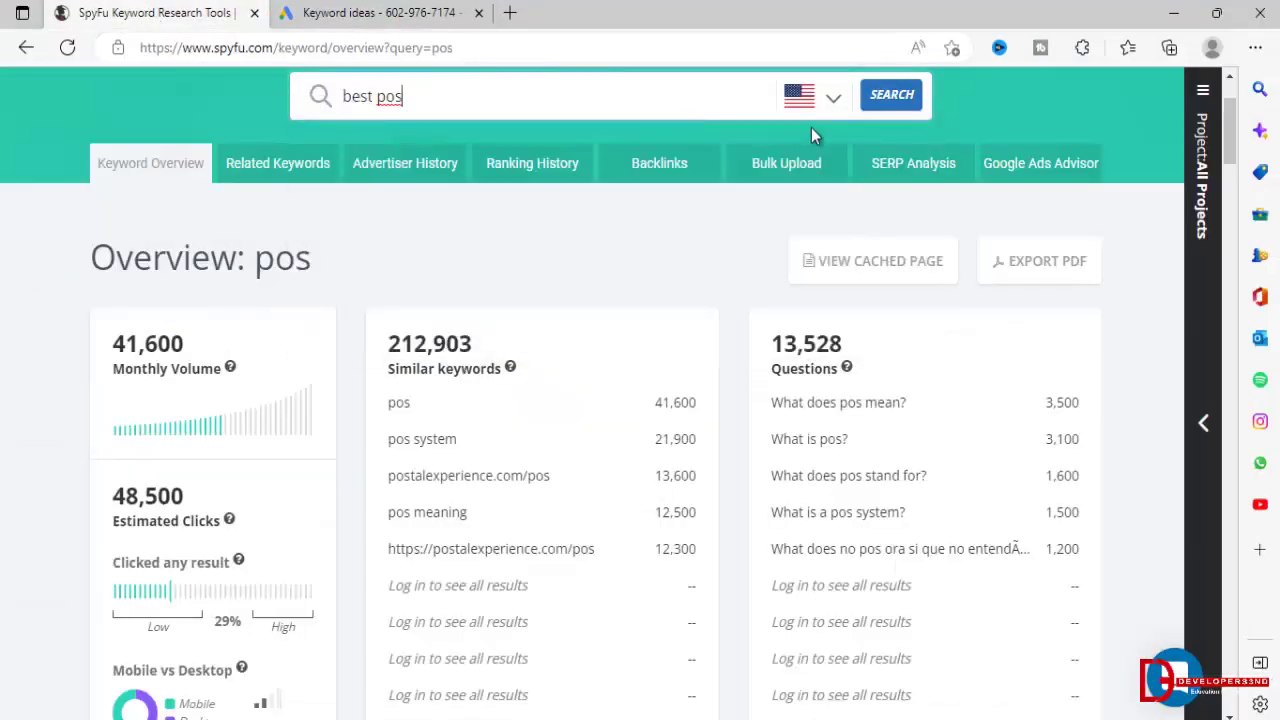
{"action": "left_click", "coordinate": [918, 100]}
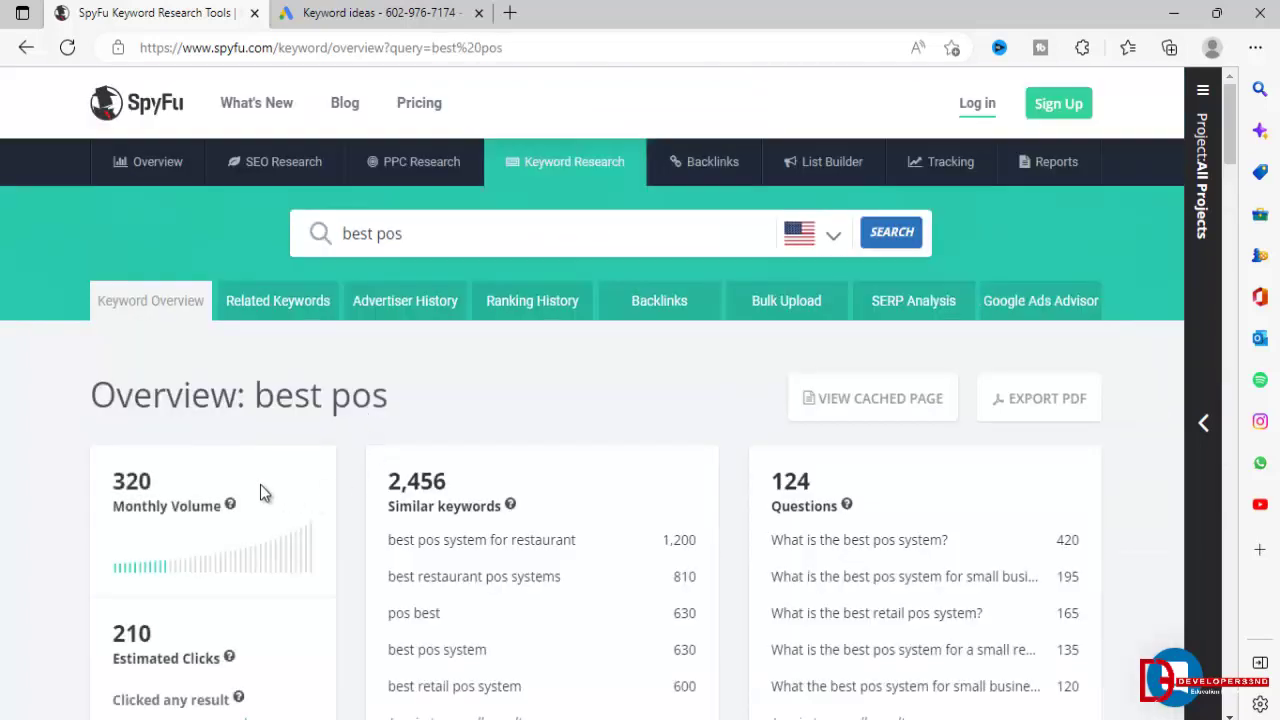
Step: Copy SpyFu's monthly volume of 320 for "best pos" into cell E17 of the Excel sheet, matching the destination formatting
{"action": "left_click_drag", "start_coordinate": [152, 484], "coordinate": [110, 488]}
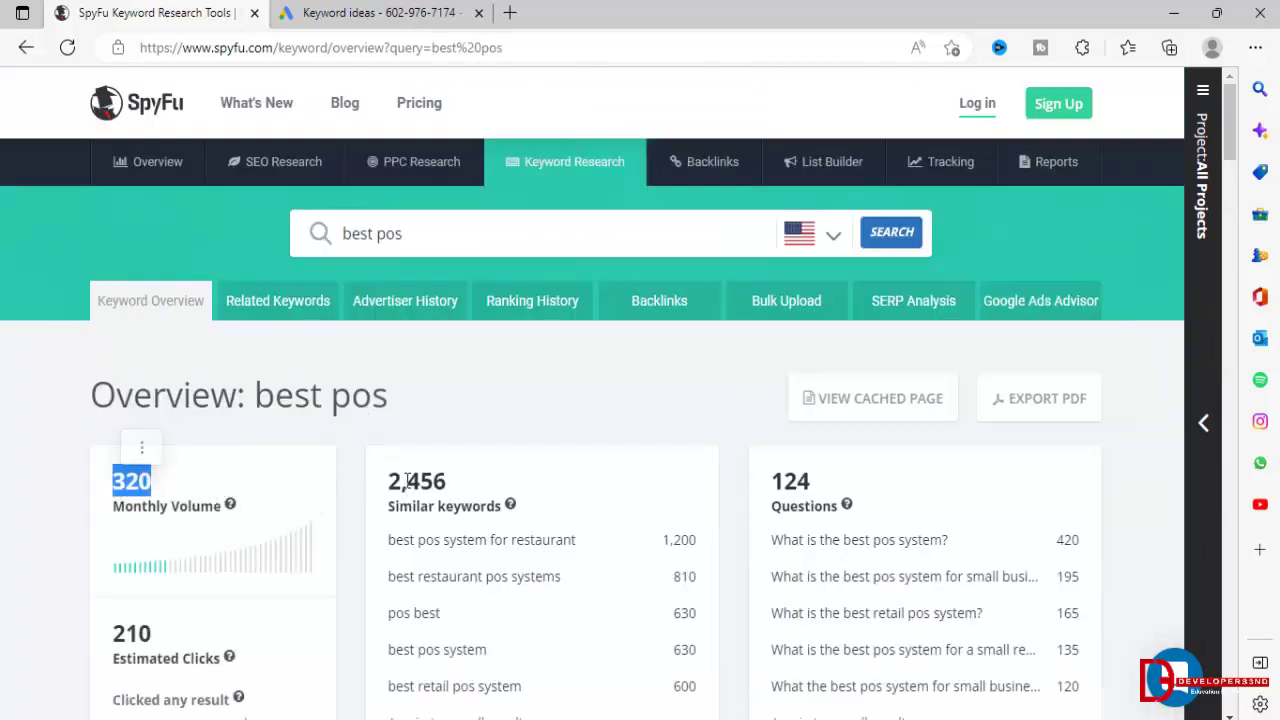
{"action": "key", "text": "ctrl+c"}
{"action": "key", "text": "alt+Tab"}
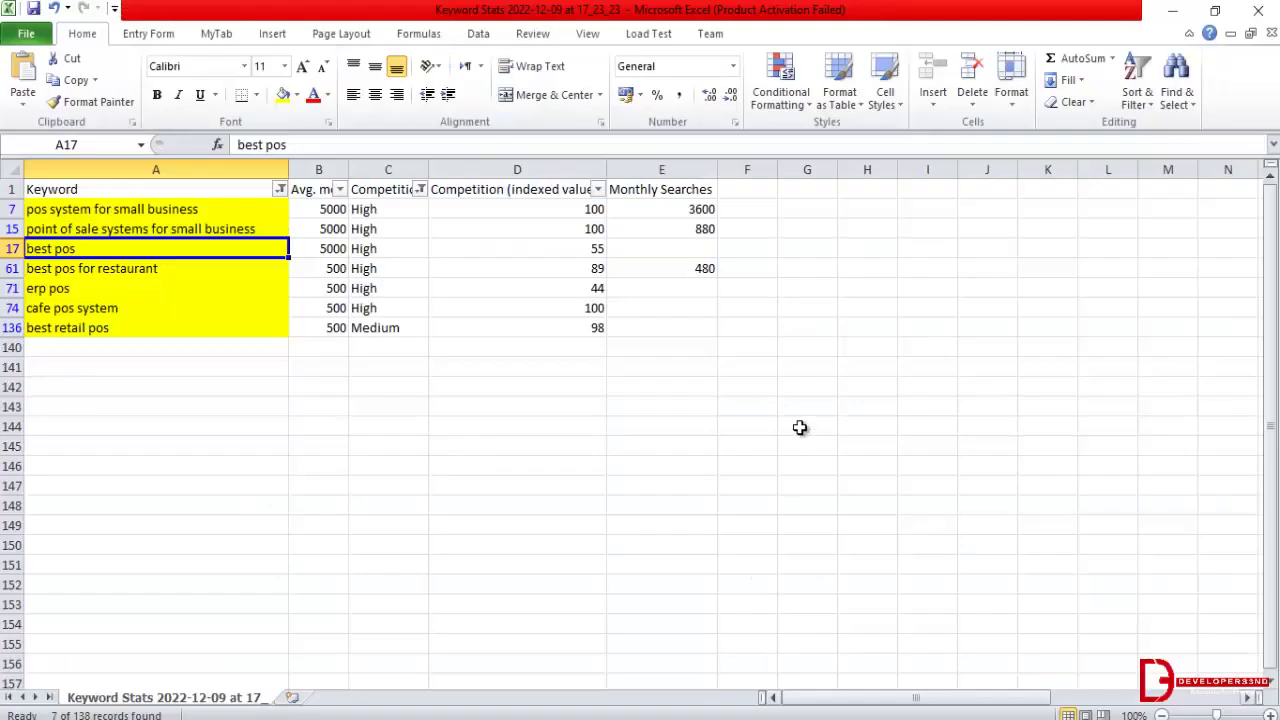
{"action": "left_click", "coordinate": [690, 259]}
{"action": "key", "text": "ctrl+v"}
{"action": "key", "text": "ctrl+z"}
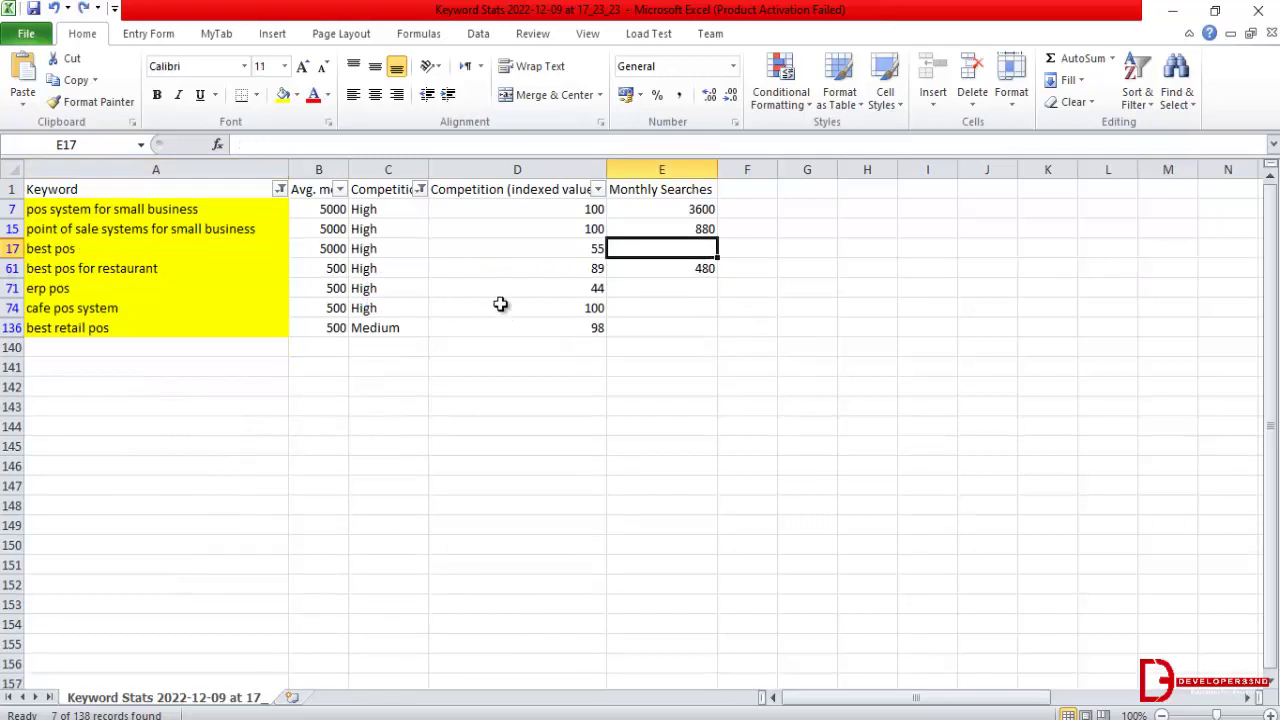
{"action": "right_click", "coordinate": [647, 247]}
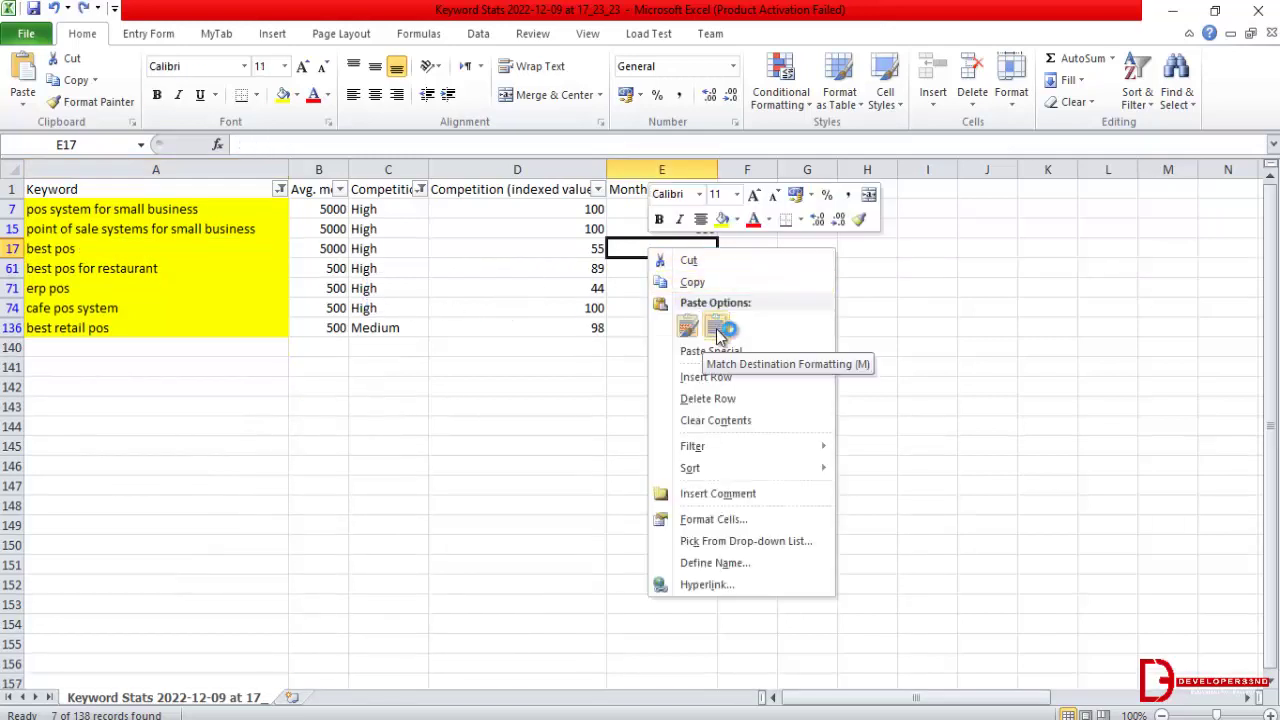
{"action": "left_click", "coordinate": [723, 329]}
Step: Take the keyword "erp pos" from the sheet and search for it in SpyFu
{"action": "left_click", "coordinate": [185, 268]}
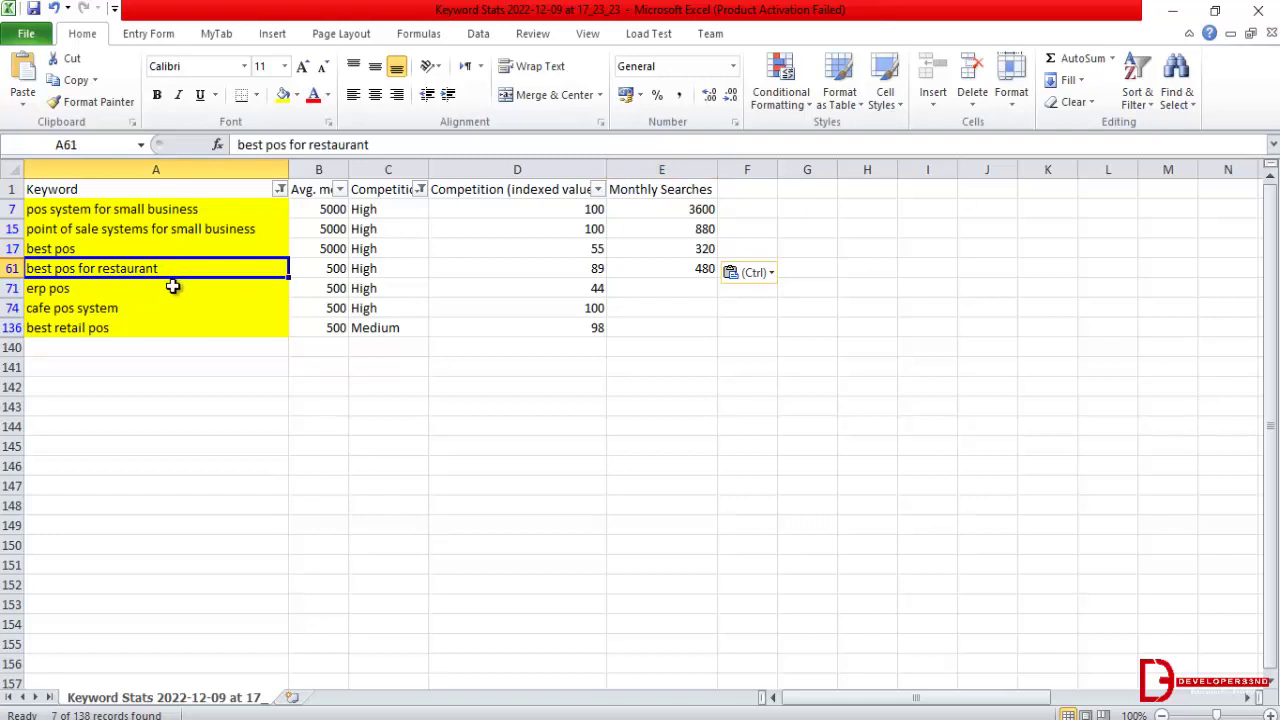
{"action": "left_click", "coordinate": [175, 289]}
{"action": "key", "text": "ctrl+c"}
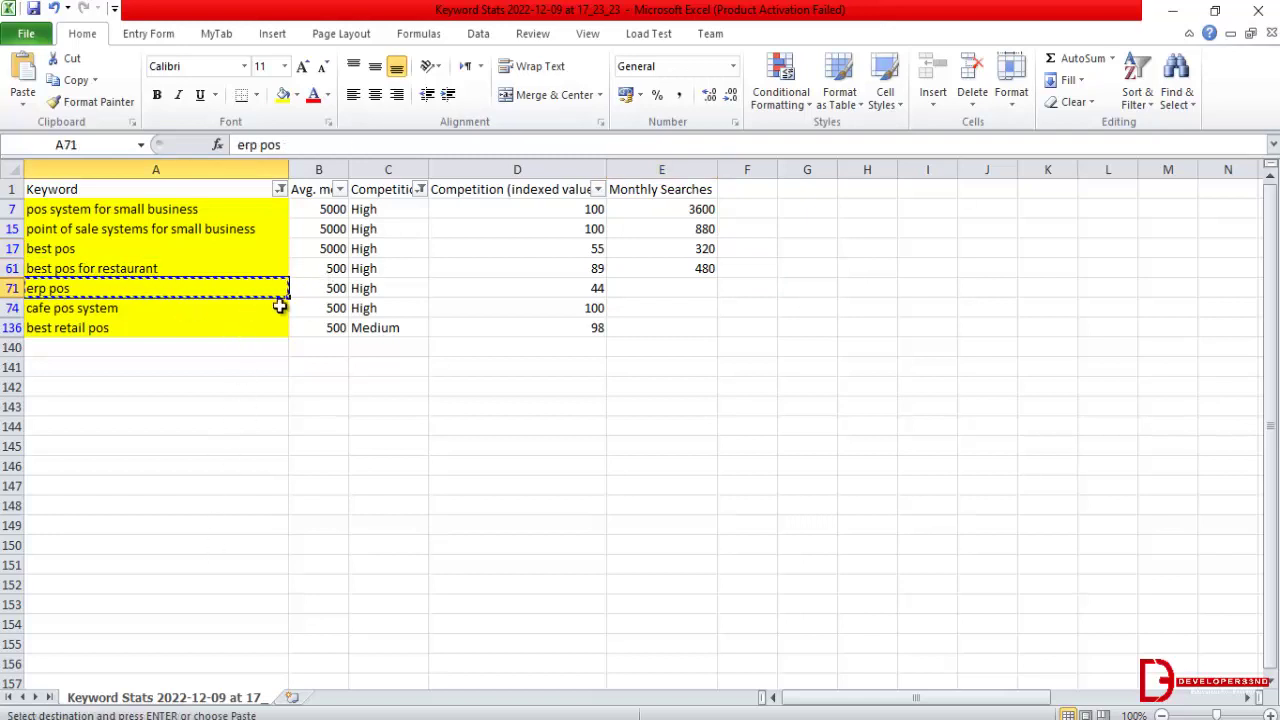
{"action": "left_click", "coordinate": [180, 268]}
{"action": "left_click", "coordinate": [145, 290]}
{"action": "key", "text": "alt+Tab"}
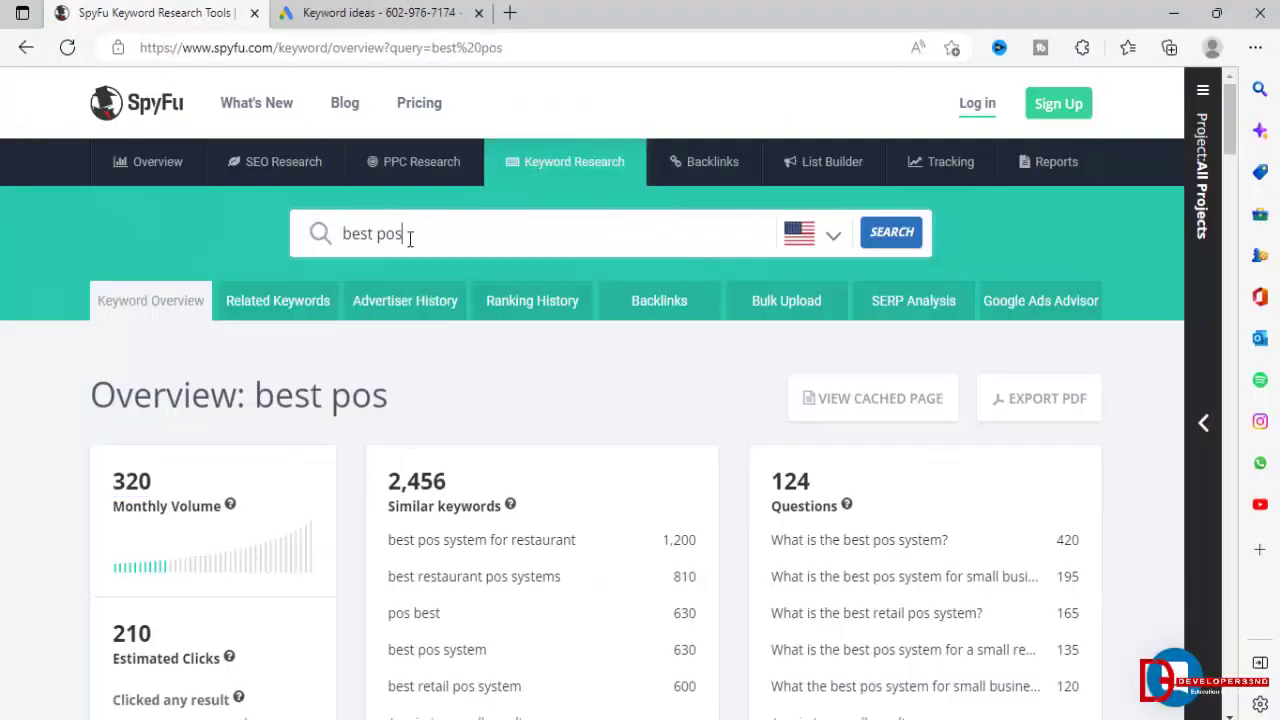
{"action": "left_click_drag", "start_coordinate": [404, 234], "coordinate": [314, 243]}
{"action": "type", "text": "erp pos"}
{"action": "left_click", "coordinate": [868, 240]}
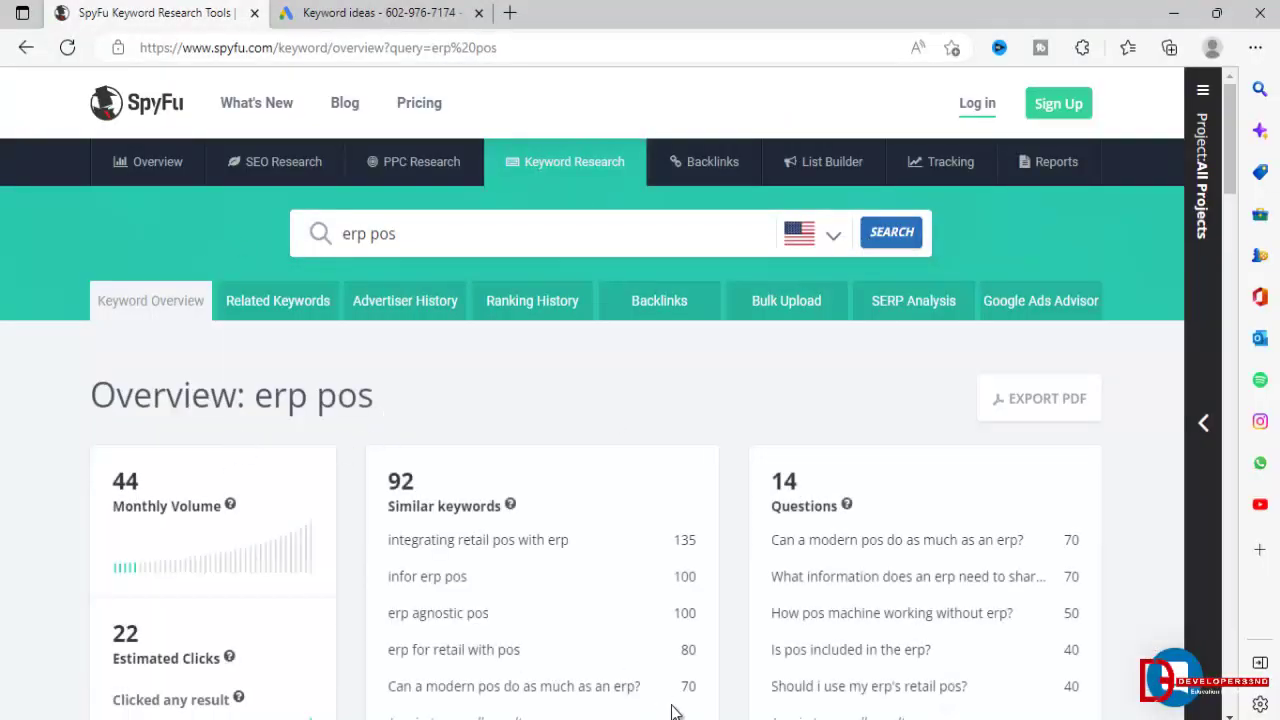
Step: Look up "cafe pos system" in SpyFu and enter 80 as its Monthly Searches value in cell E74 of the Excel sheet
{"action": "left_click_drag", "start_coordinate": [423, 244], "coordinate": [251, 234]}
{"action": "type", "text": "cafe pos system"}
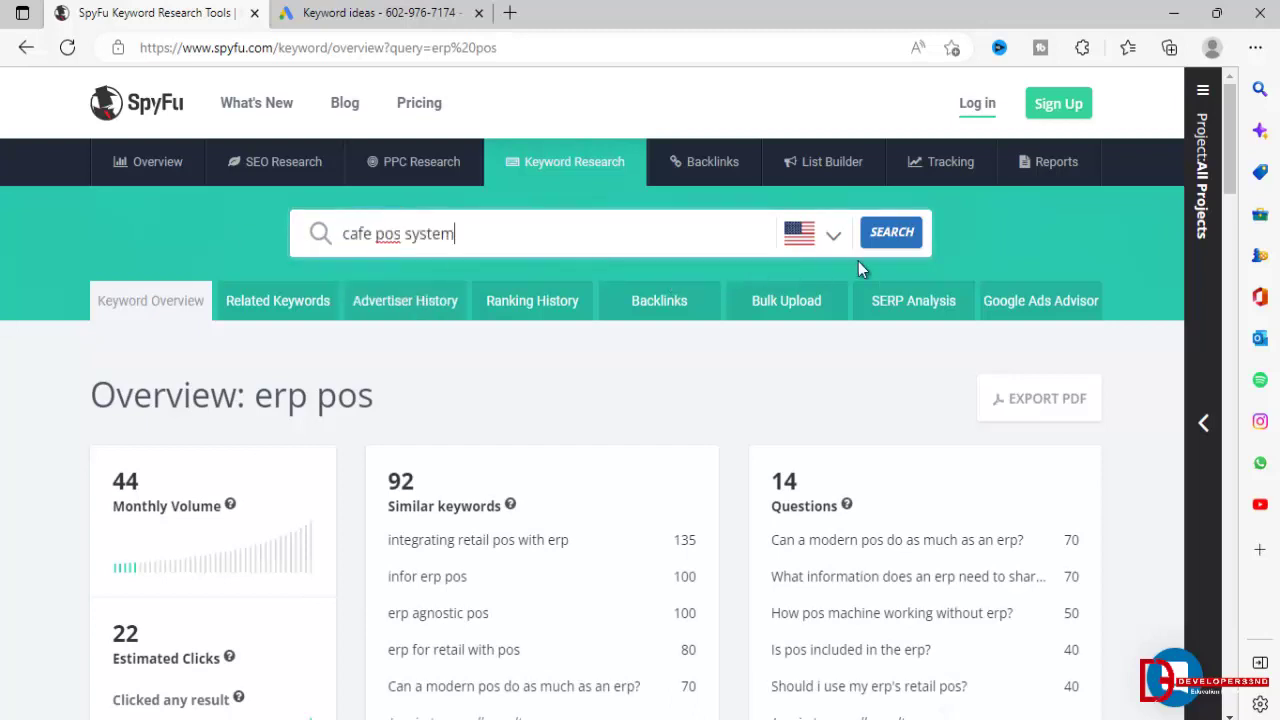
{"action": "left_click", "coordinate": [910, 247]}
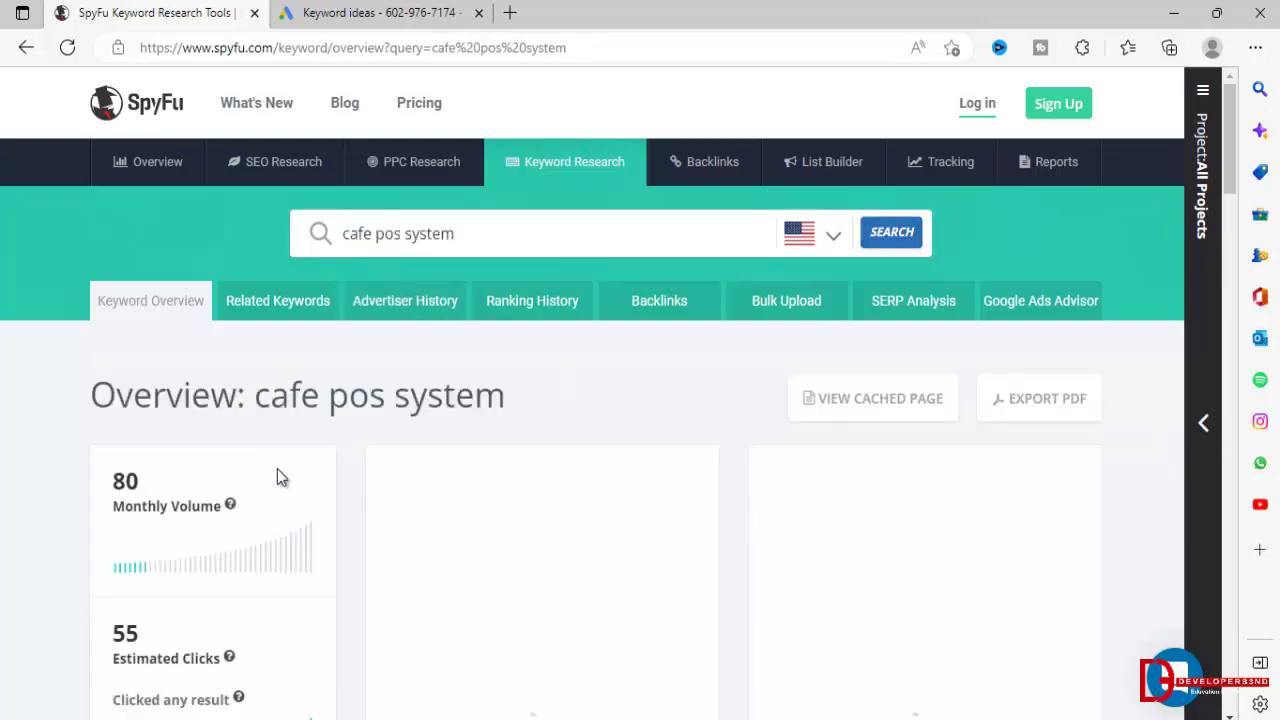
{"action": "key", "text": "alt+Tab"}
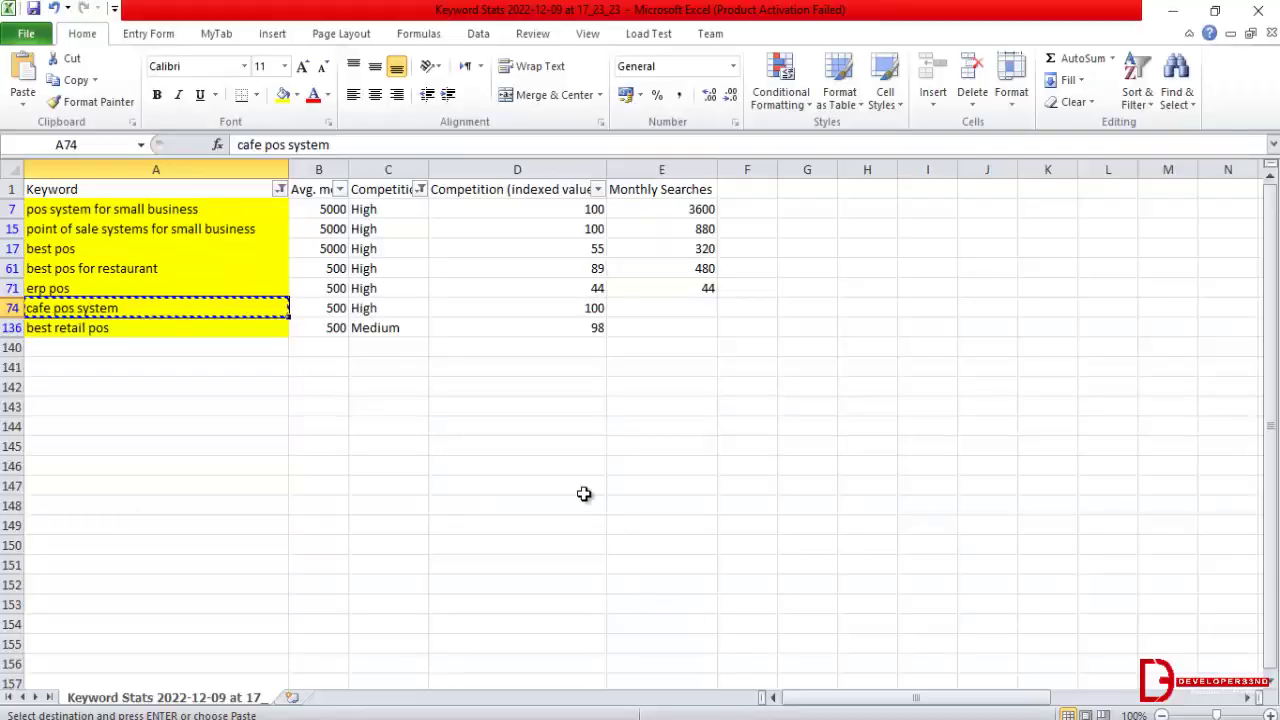
{"action": "left_click", "coordinate": [680, 310]}
{"action": "type", "text": "80"}
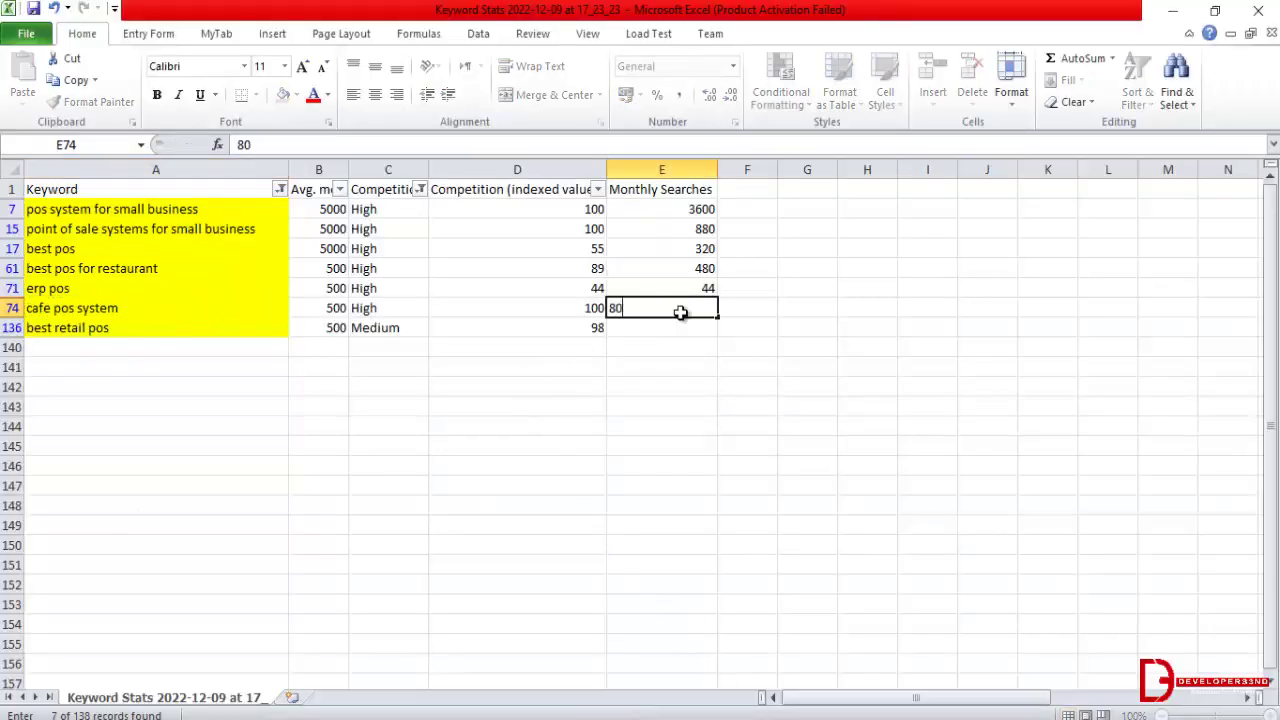
{"action": "key", "text": "Return"}
Step: Copy the keyword "best retail pos" from the sheet and search for it in SpyFu
{"action": "left_click", "coordinate": [330, 333]}
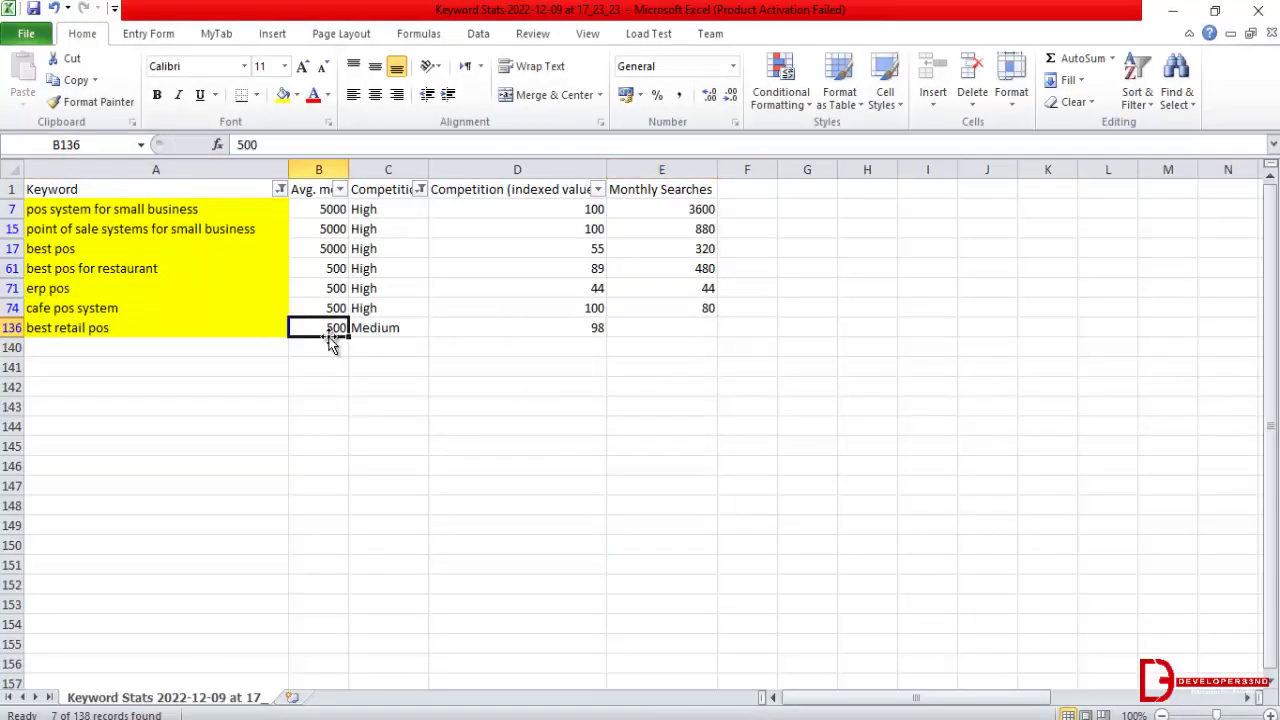
{"action": "left_click", "coordinate": [145, 330]}
{"action": "key", "text": "ctrl+c"}
{"action": "key", "text": "alt+Tab"}
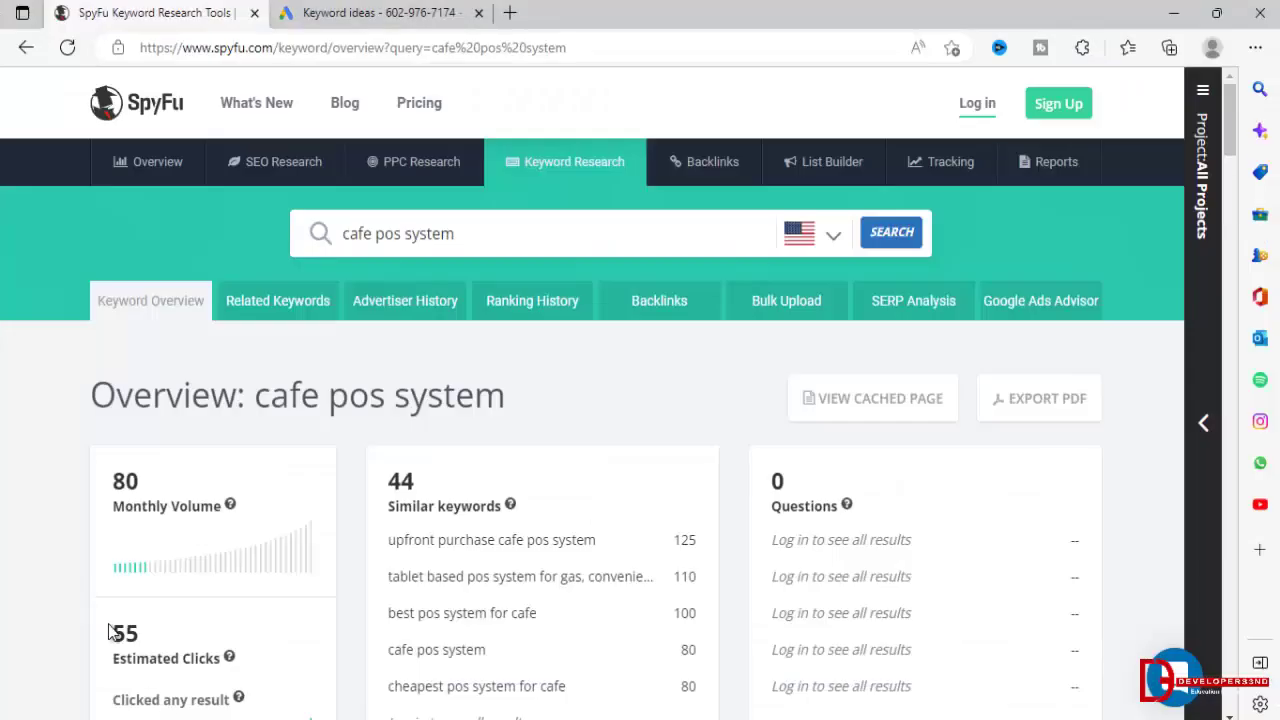
{"action": "left_click", "coordinate": [437, 229]}
{"action": "left_click", "coordinate": [500, 237]}
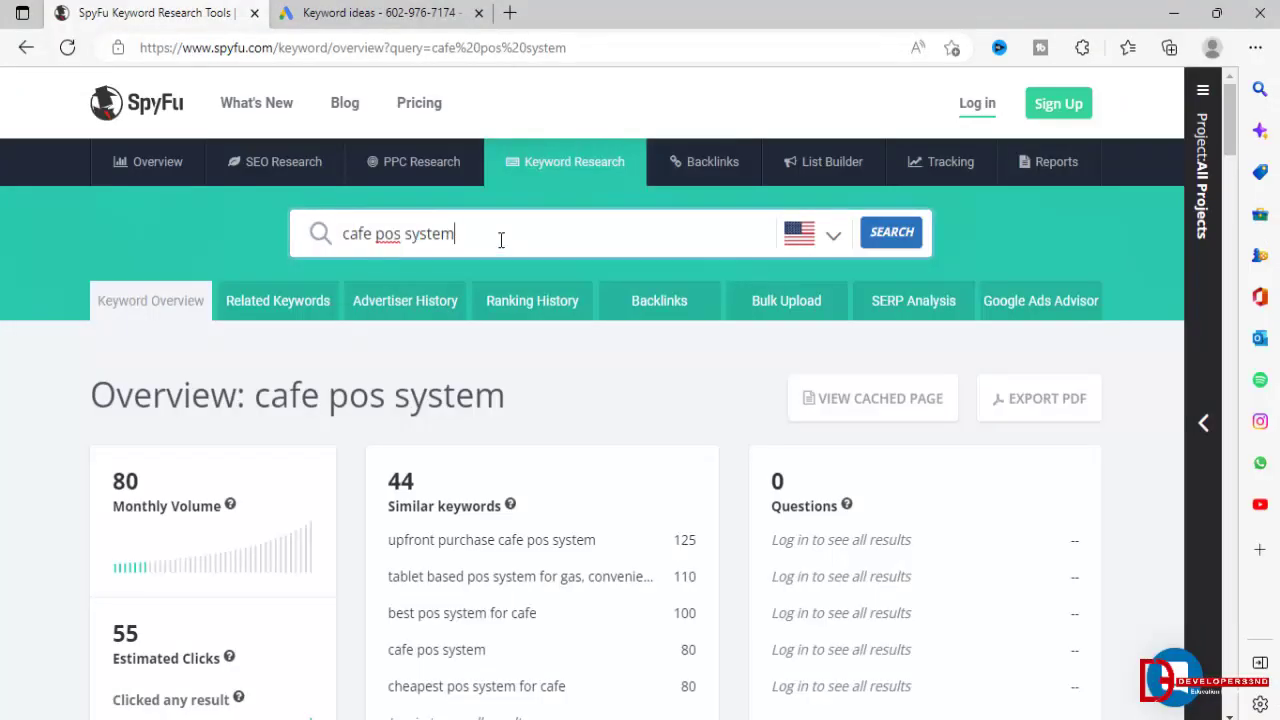
{"action": "key", "text": "ctrl+a"}
{"action": "key", "text": "ctrl+v"}
{"action": "left_click", "coordinate": [892, 236]}
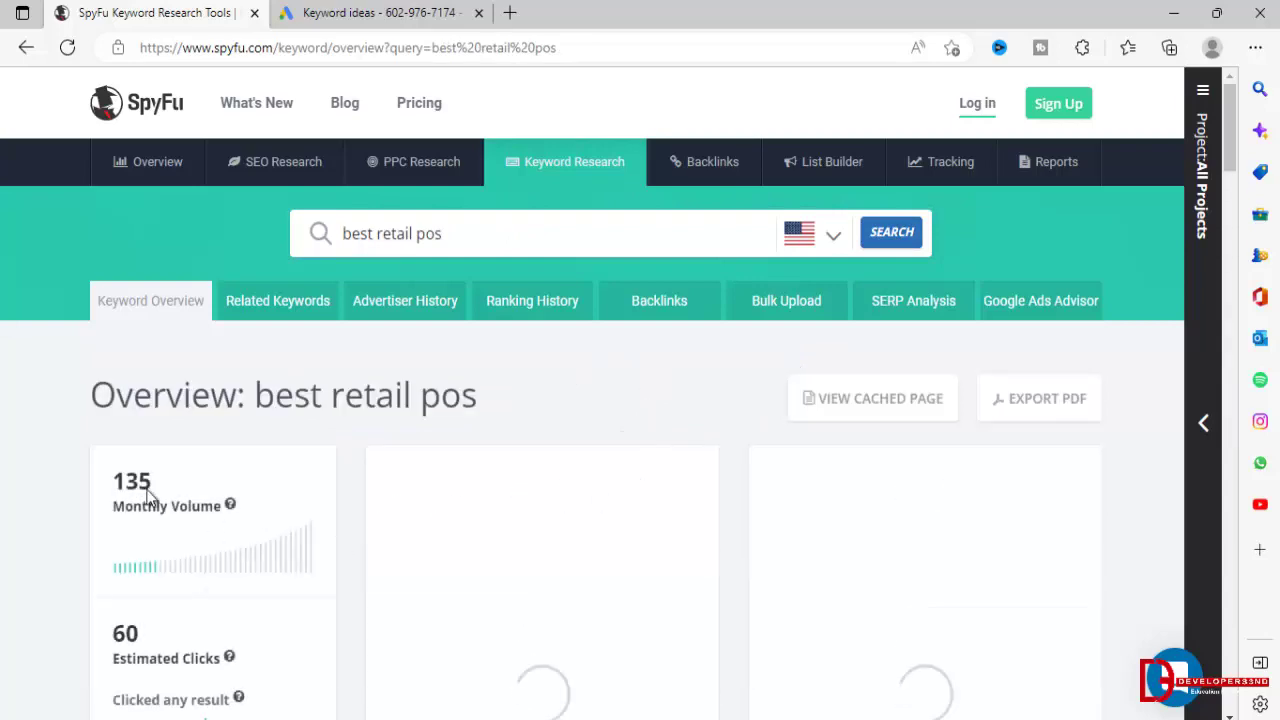
Step: Enter 135 as the Monthly Searches value for "best retail pos" in cell E136 of the Excel sheet
{"action": "key", "text": "alt+Tab"}
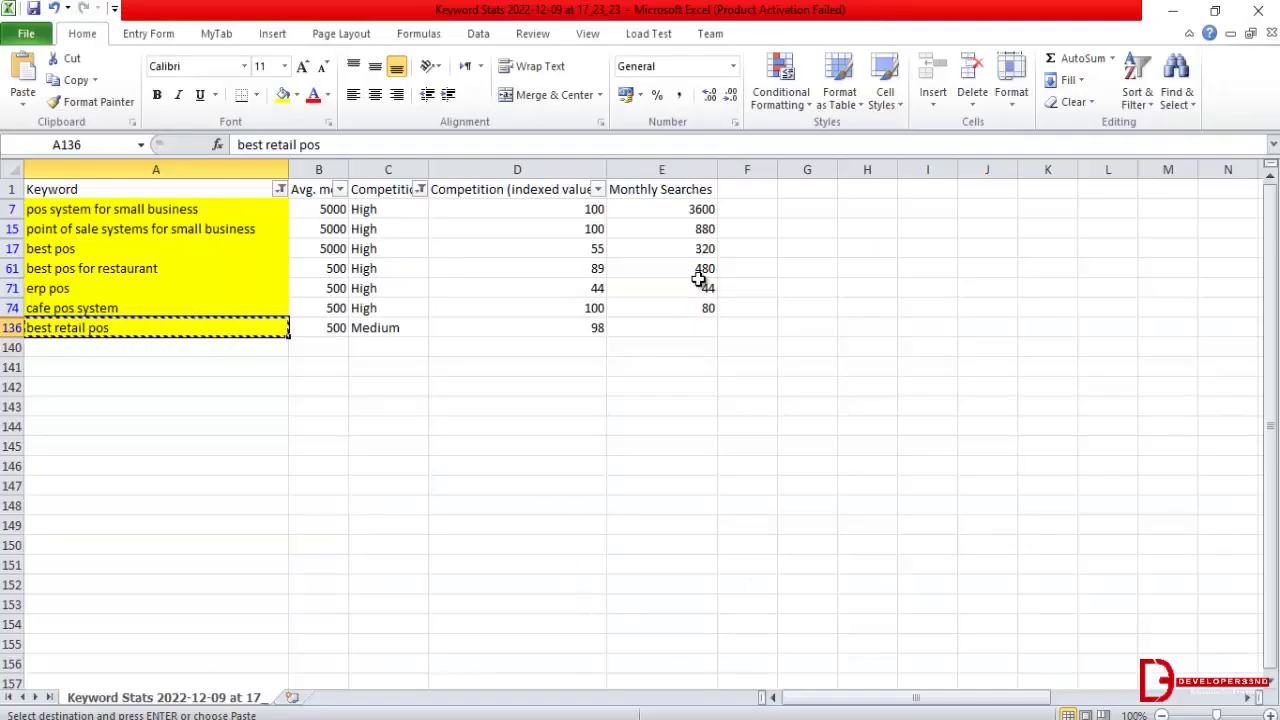
{"action": "left_click", "coordinate": [688, 326]}
{"action": "type", "text": "3"}
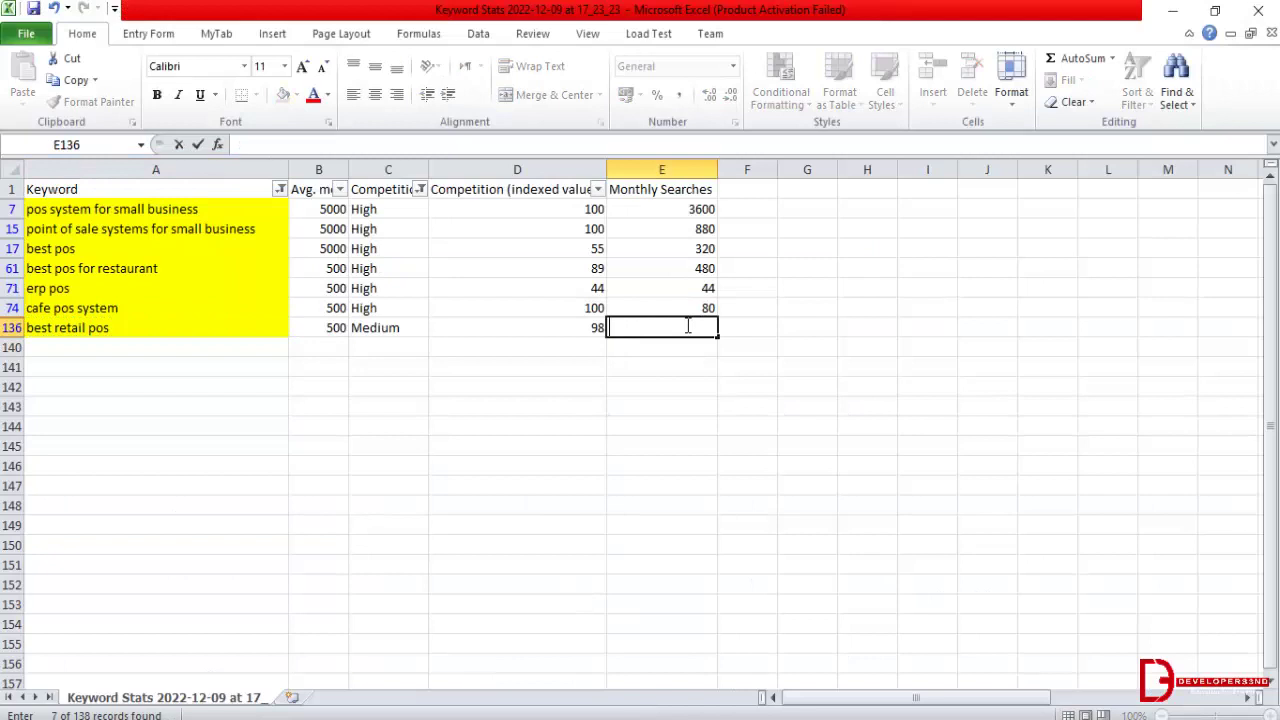
{"action": "type", "text": "35"}
{"action": "key", "text": "Return"}
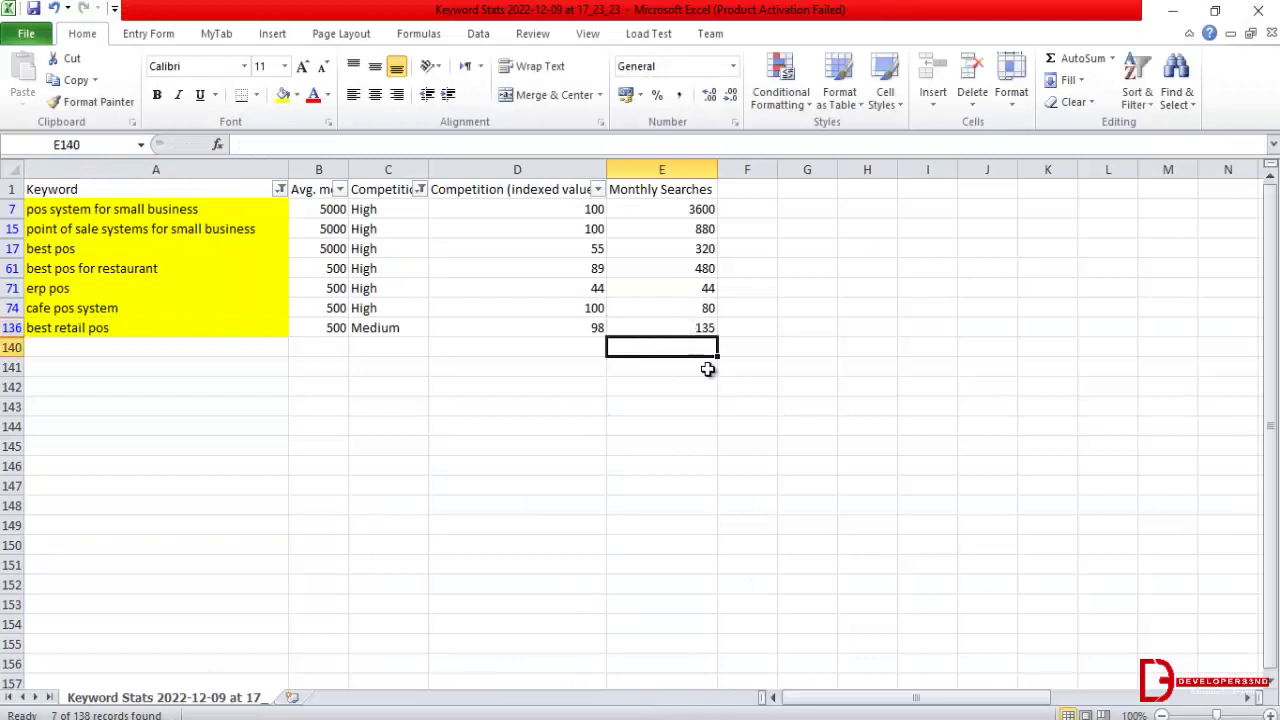
{"action": "left_click", "coordinate": [683, 464]}
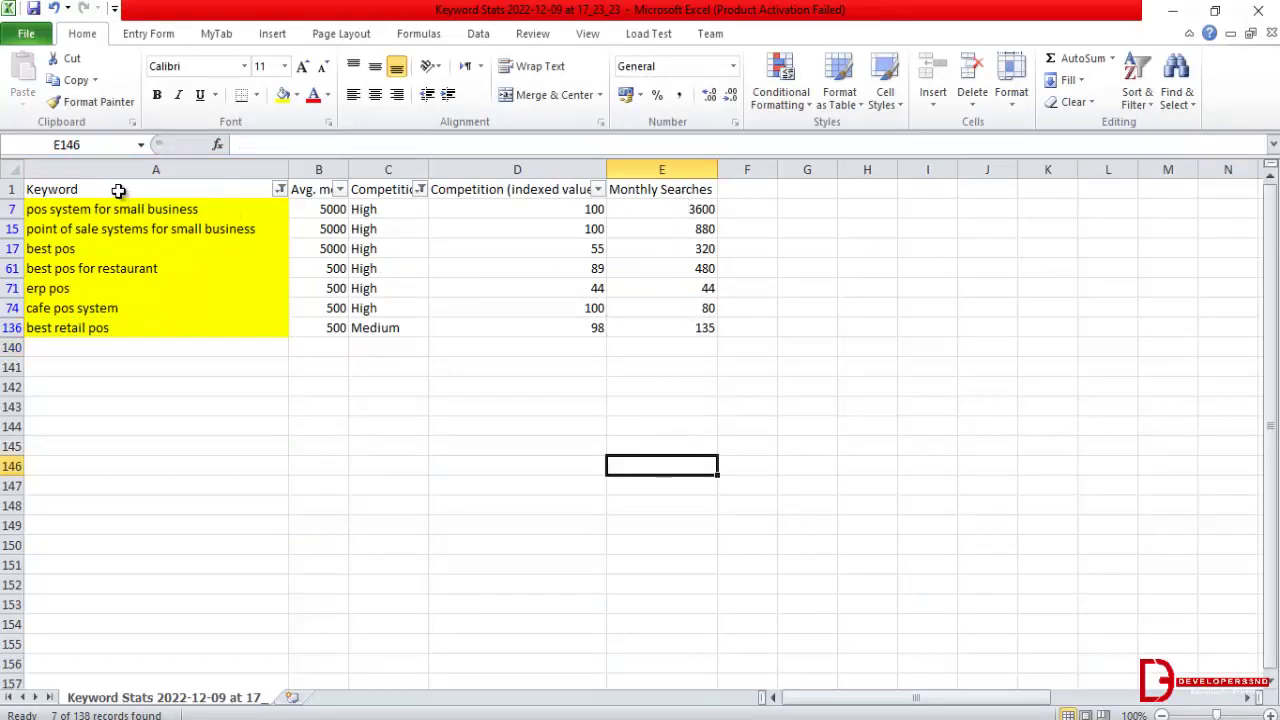
{"action": "left_click_drag", "start_coordinate": [118, 190], "coordinate": [654, 323]}
{"action": "key", "text": "ctrl+c"}
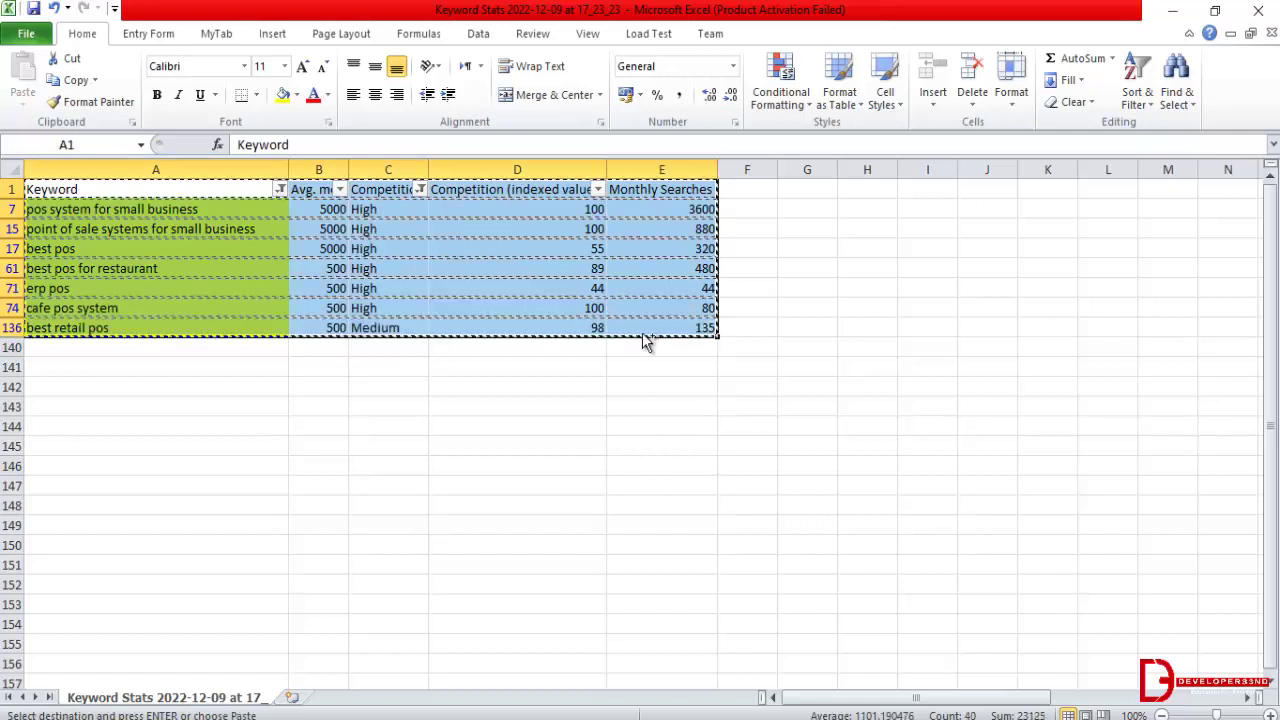
{"action": "key", "text": "Escape"}
{"action": "left_click", "coordinate": [385, 386]}
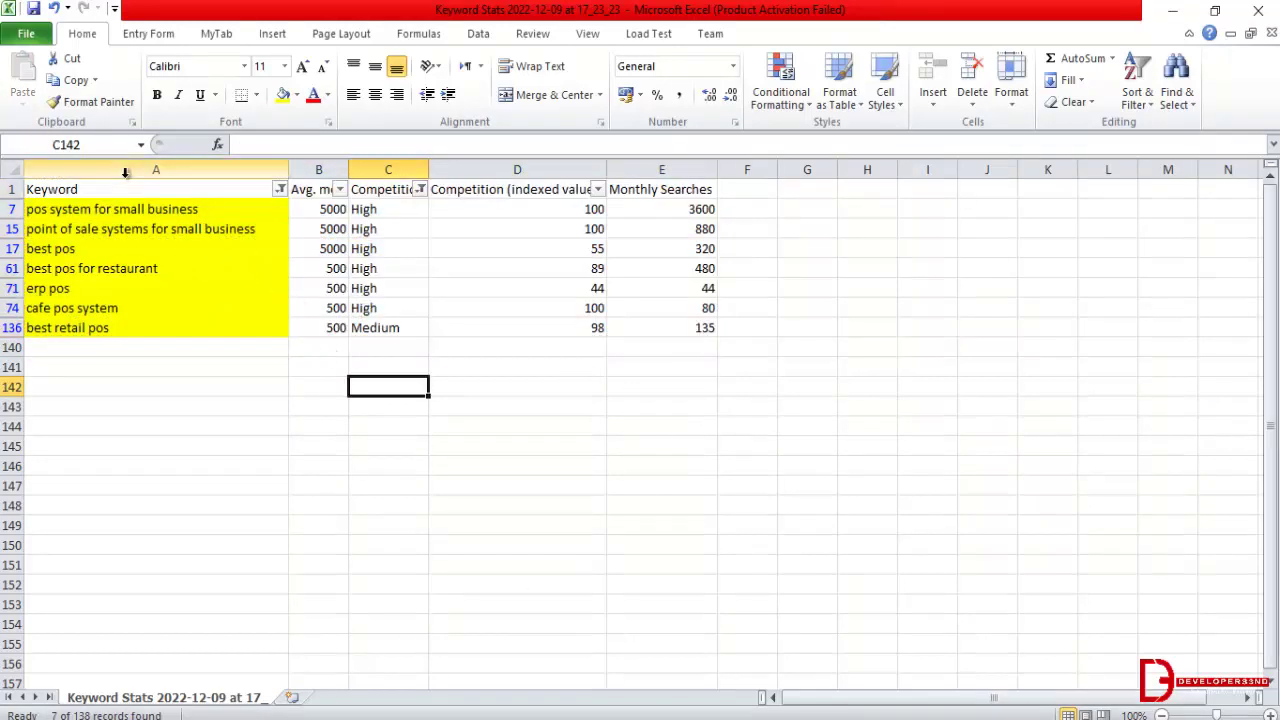
Step: Copy the filtered keyword table with its headers, from cell A1 through the Monthly Searches value in E136
{"action": "left_click", "coordinate": [135, 193]}
{"action": "left_click_drag", "start_coordinate": [135, 193], "coordinate": [663, 334]}
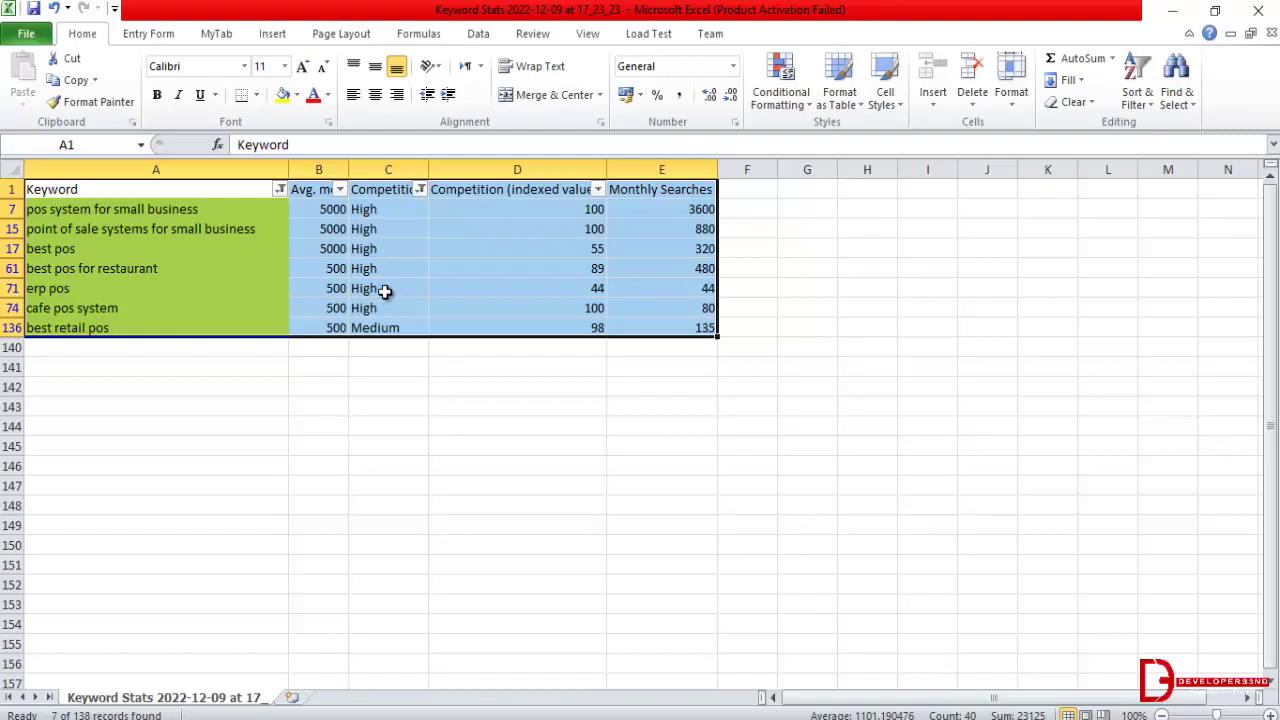
{"action": "key", "text": "ctrl+c"}
Step: Switch to Google in the browser, open a blank Google Sheets spreadsheet and paste the copied keyword table from cell A1
{"action": "key", "text": "alt+Tab"}
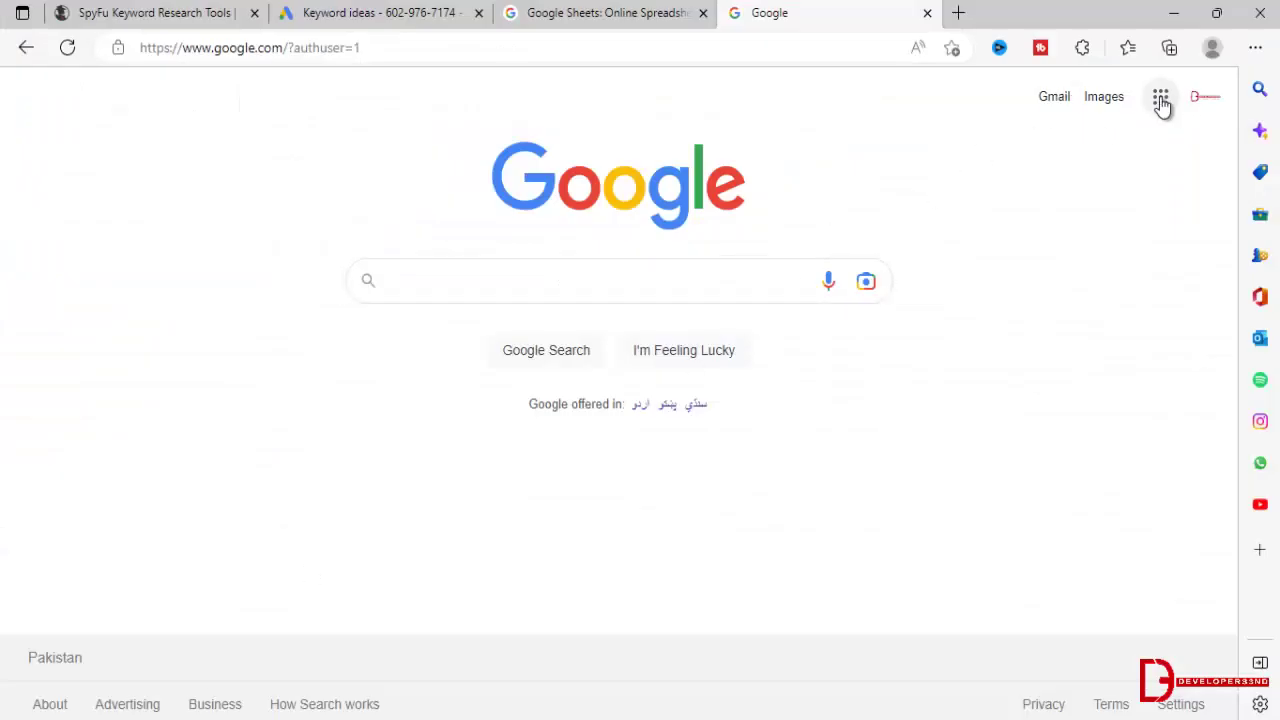
{"action": "left_click", "coordinate": [1161, 101]}
{"action": "scroll", "coordinate": [1050, 375], "scroll_direction": "down", "scroll_amount": 6}
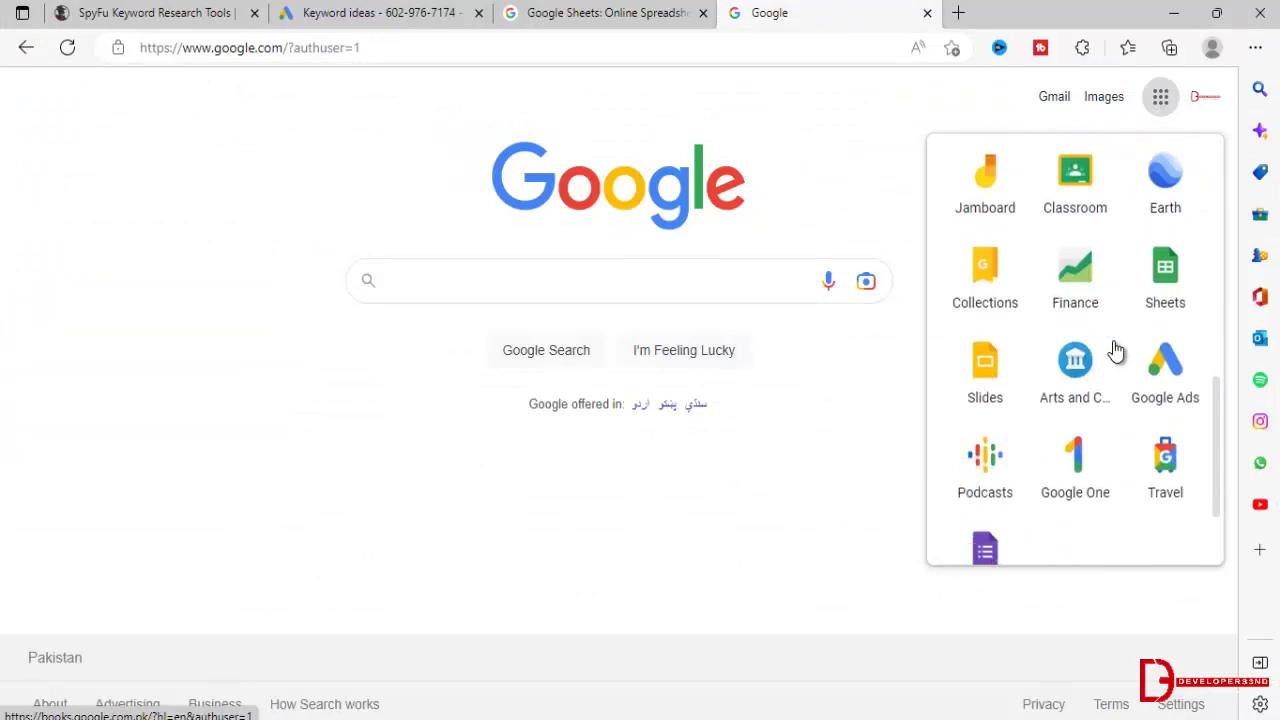
{"action": "left_click", "coordinate": [1166, 229]}
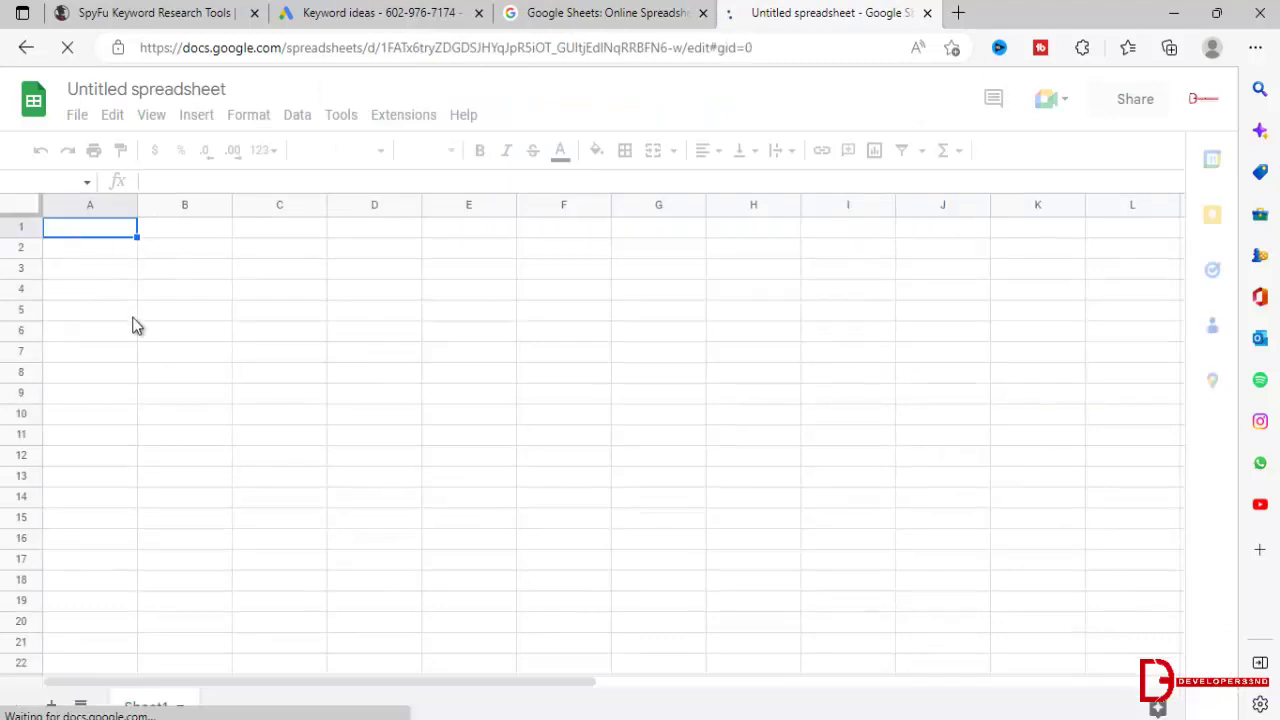
{"action": "key", "text": "ctrl+v"}
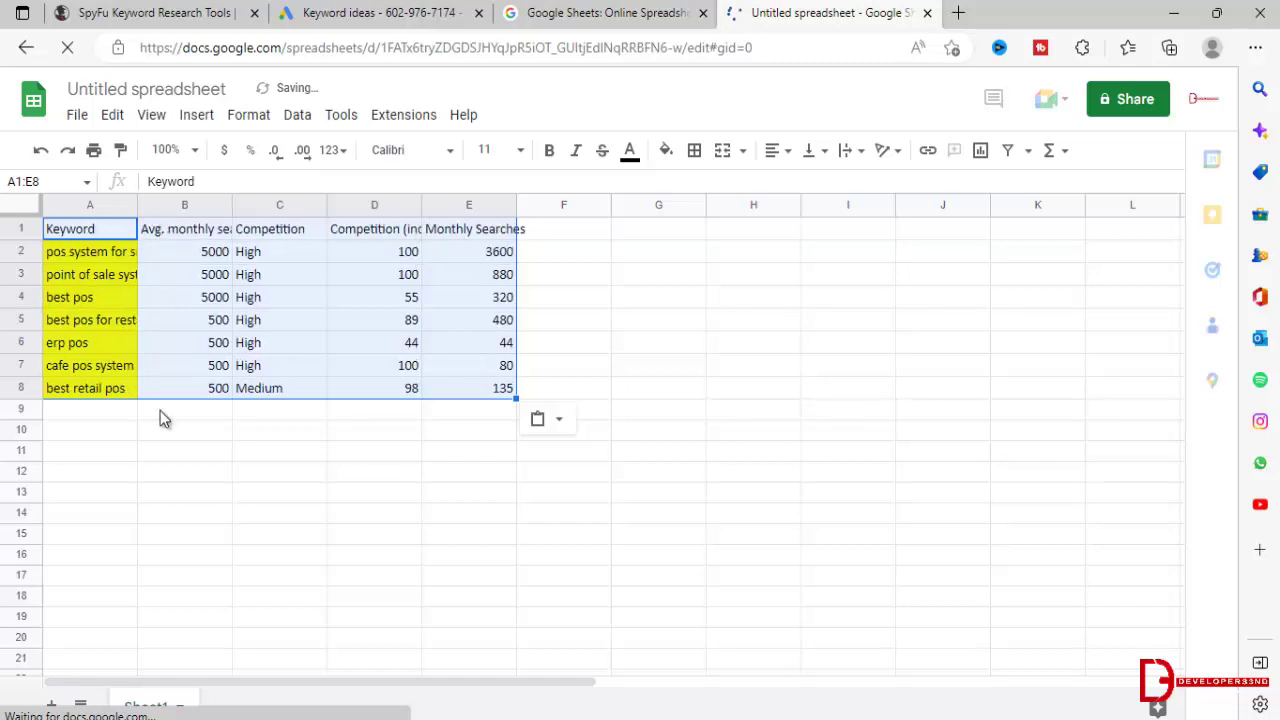
Step: Widen the Keyword and Monthly Searches columns to fit their contents
{"action": "left_click_drag", "start_coordinate": [160, 418], "coordinate": [160, 392]}
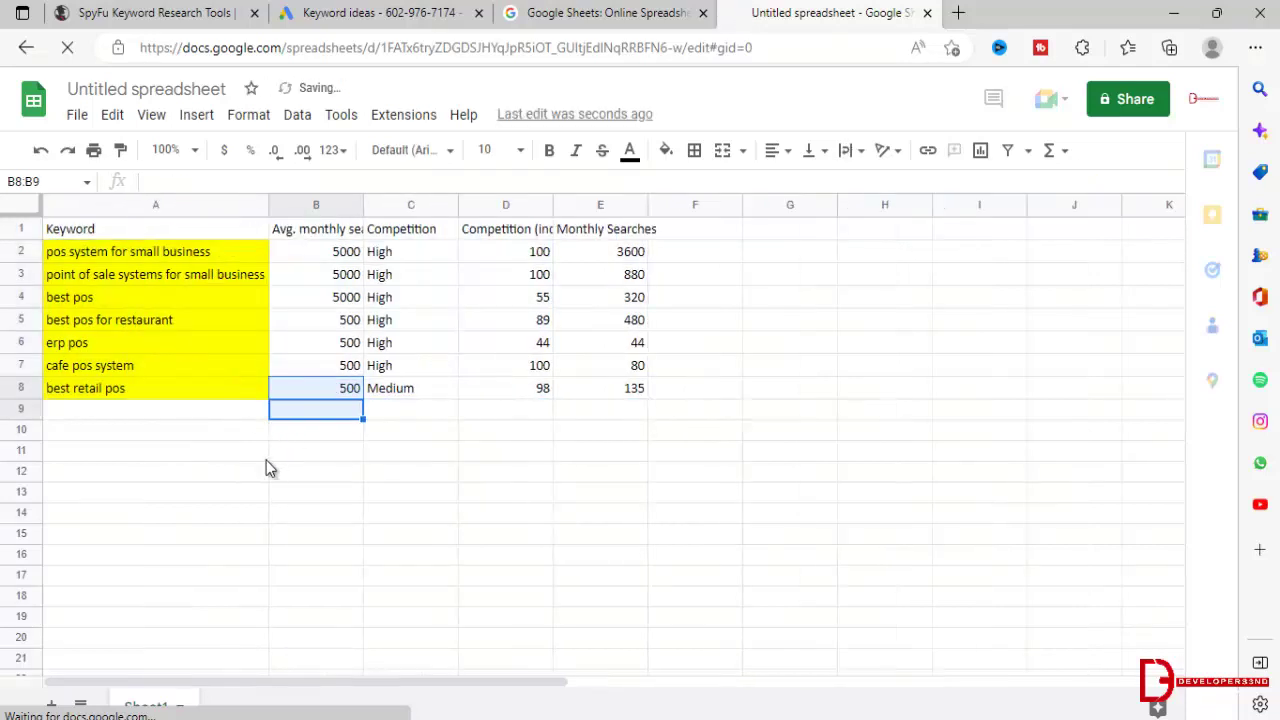
{"action": "left_click_drag", "start_coordinate": [272, 455], "coordinate": [260, 449]}
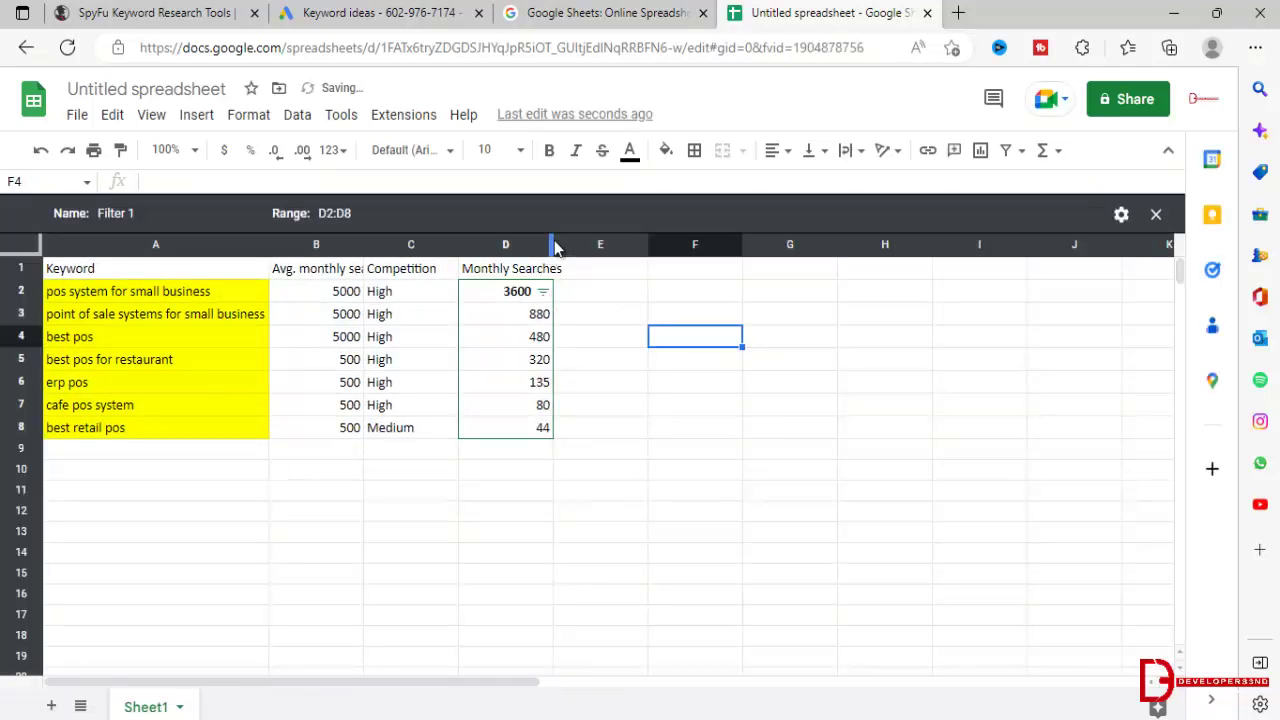
{"action": "double_click", "coordinate": [554, 245]}
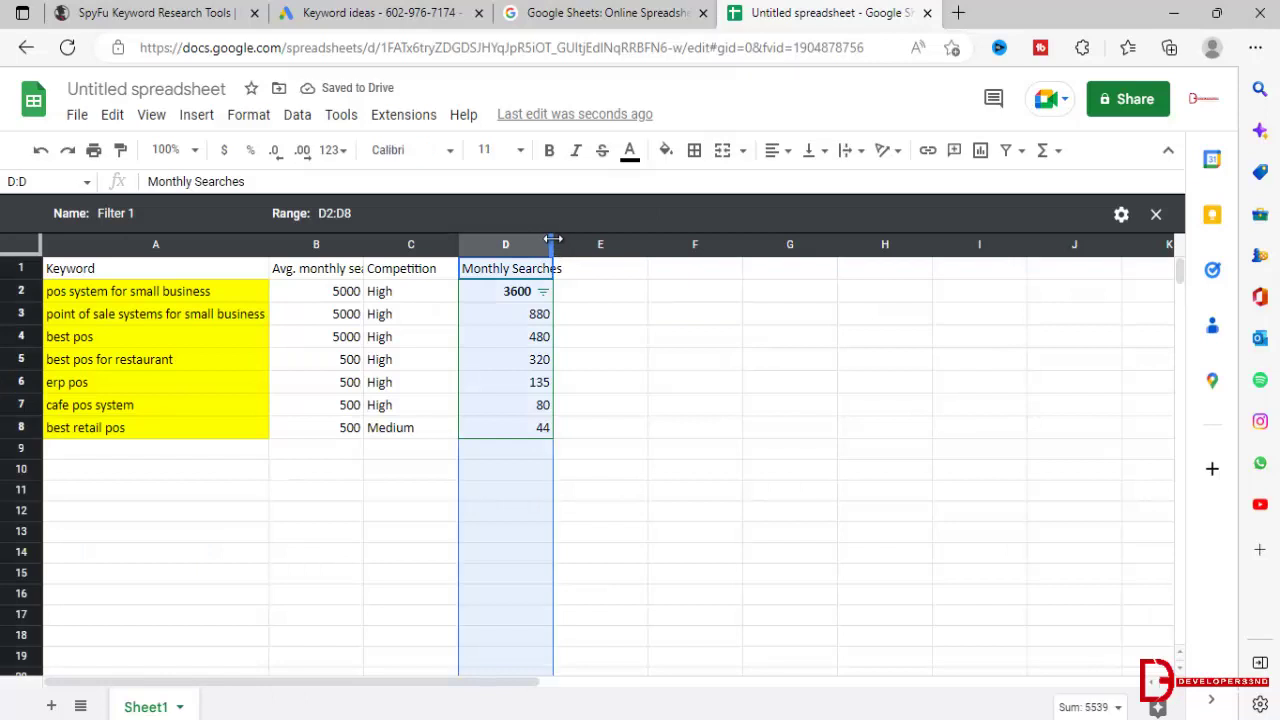
{"action": "left_click", "coordinate": [655, 324]}
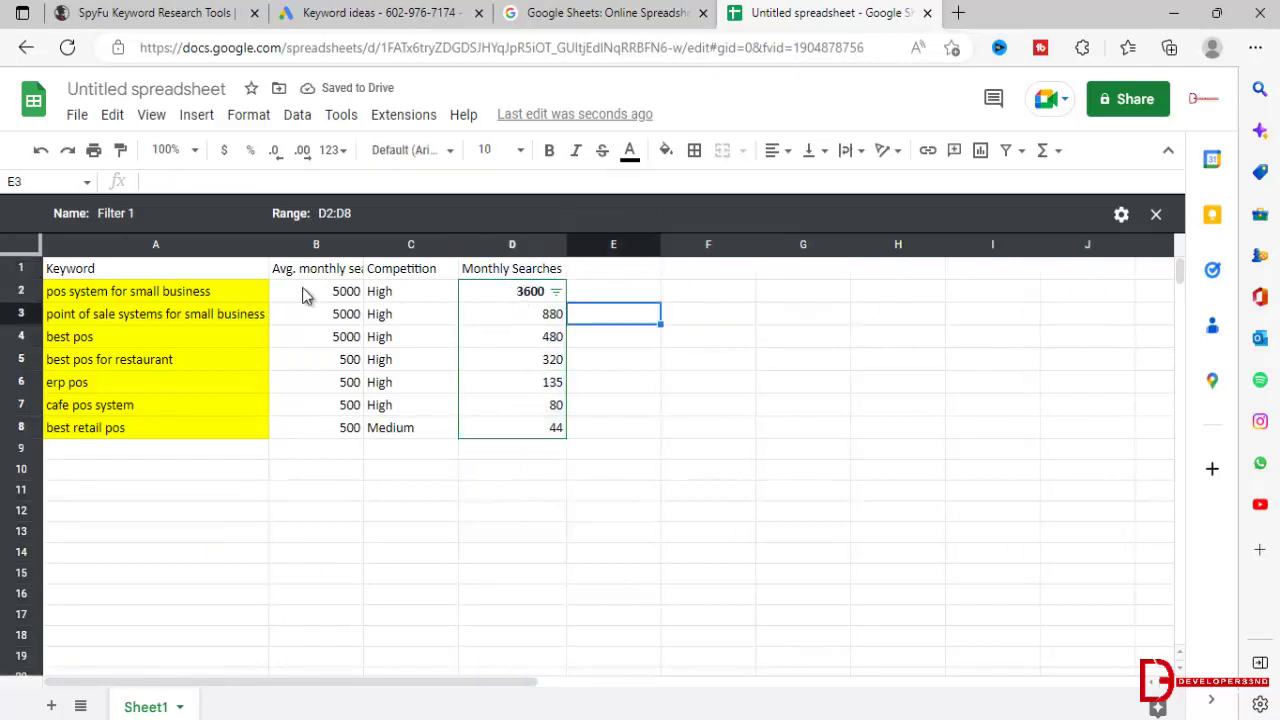
{"action": "left_click_drag", "start_coordinate": [171, 271], "coordinate": [549, 433]}
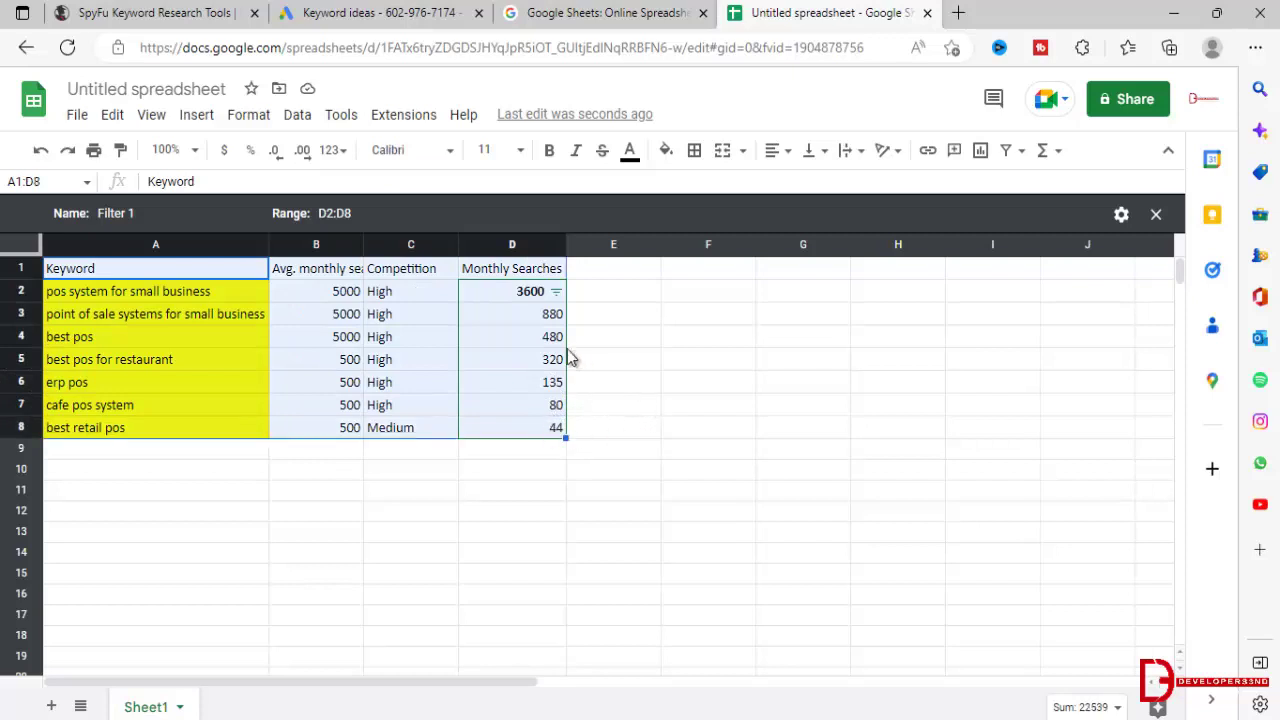
{"action": "left_click", "coordinate": [715, 428]}
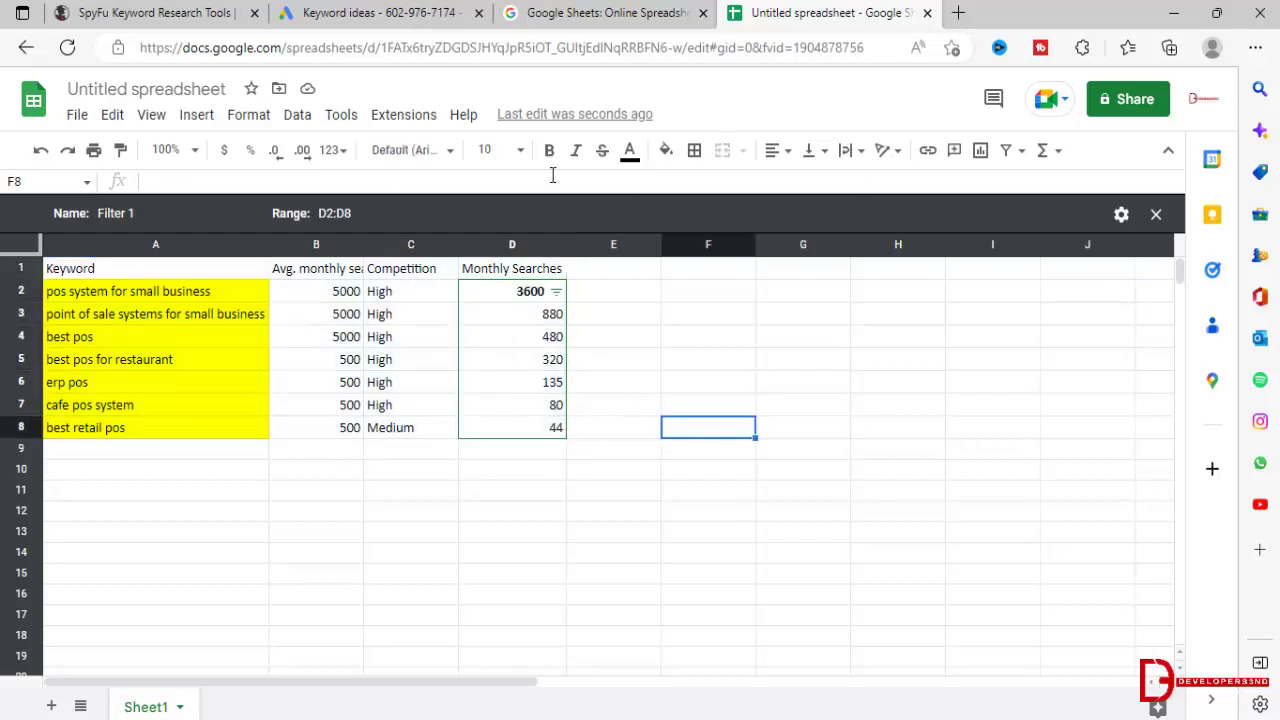
Step: Rename the untitled spreadsheet "keyword research POS"
{"action": "left_click", "coordinate": [181, 91]}
{"action": "type", "text": "keywo"}
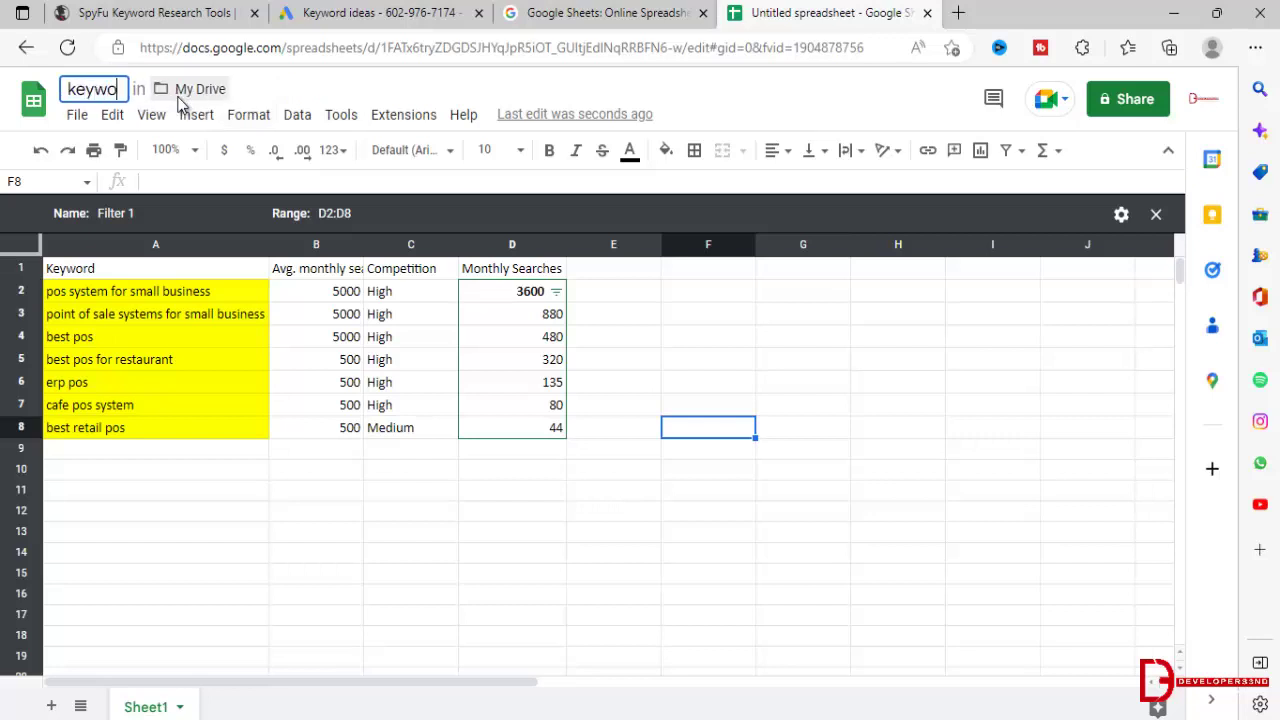
{"action": "type", "text": "rd research POS"}
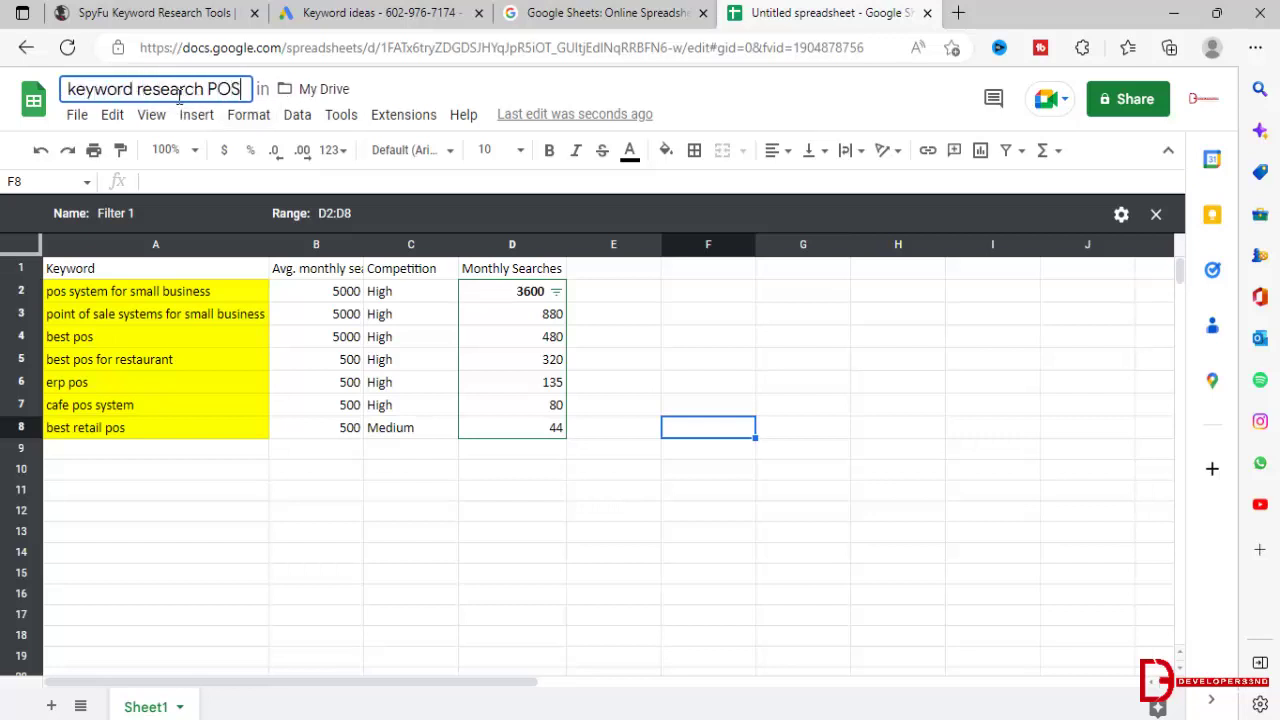
{"action": "key", "text": "Return"}
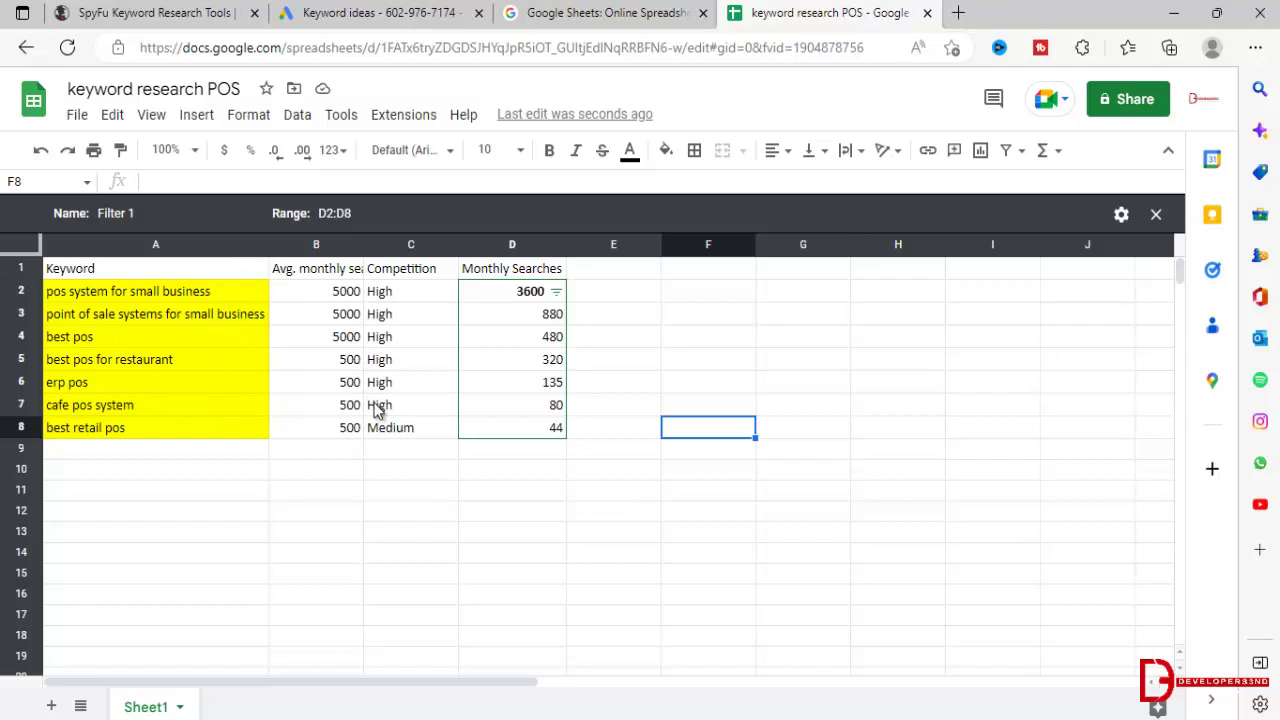
{"action": "left_click", "coordinate": [160, 292]}
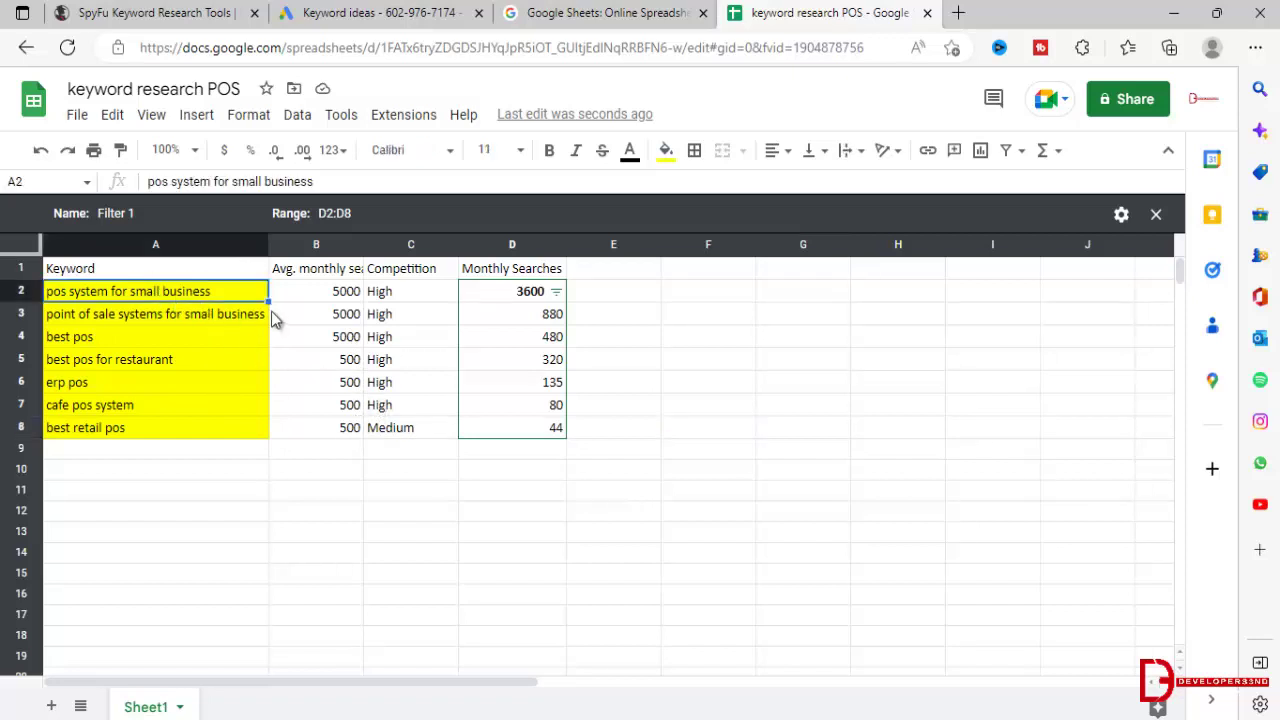